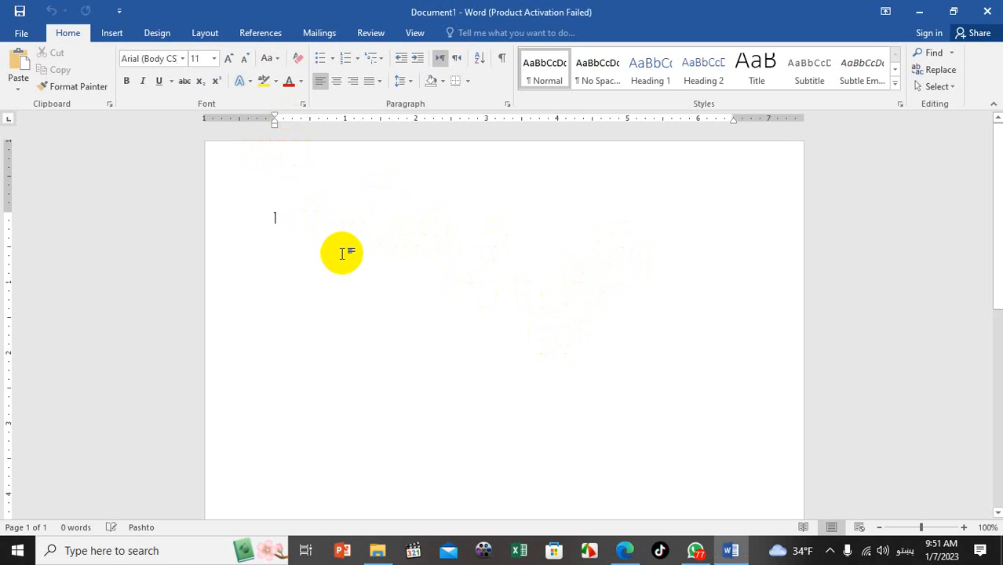
Switch the keyboard input language from Pashto to English (United States)
key("alt+shift")
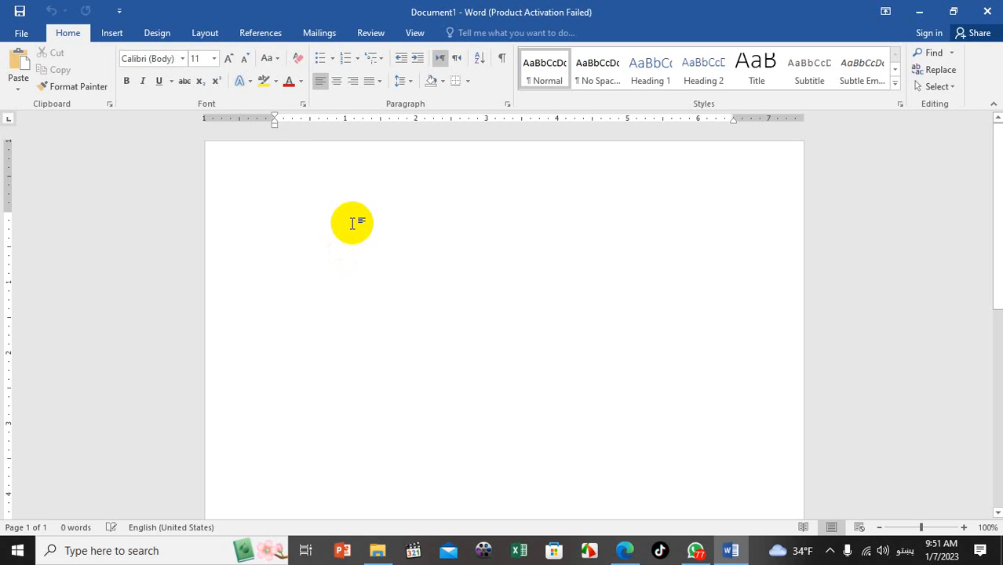
left_click(205, 32)
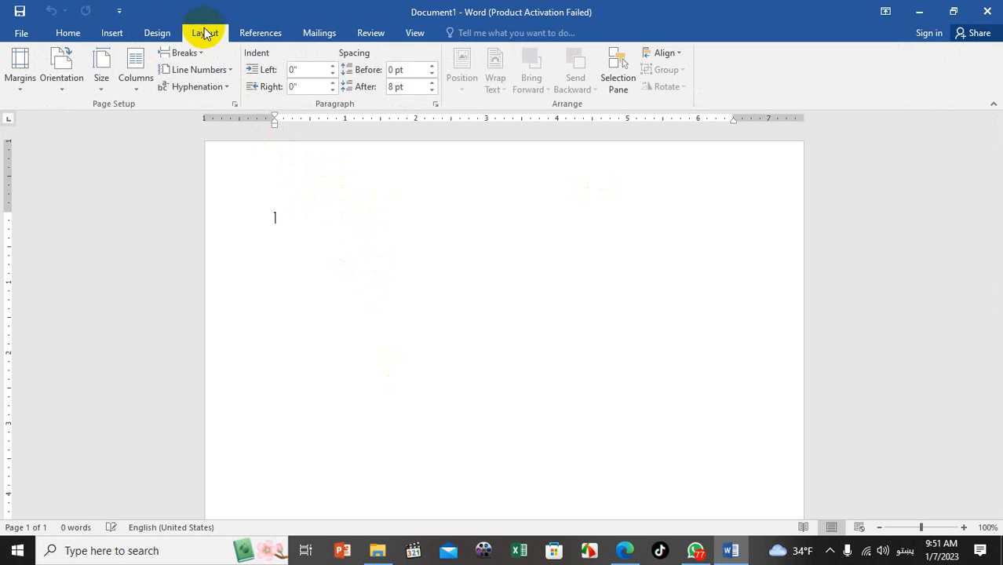
Choose A4 (210 x 297 mm) from the Layout Size list
left_click(102, 79)
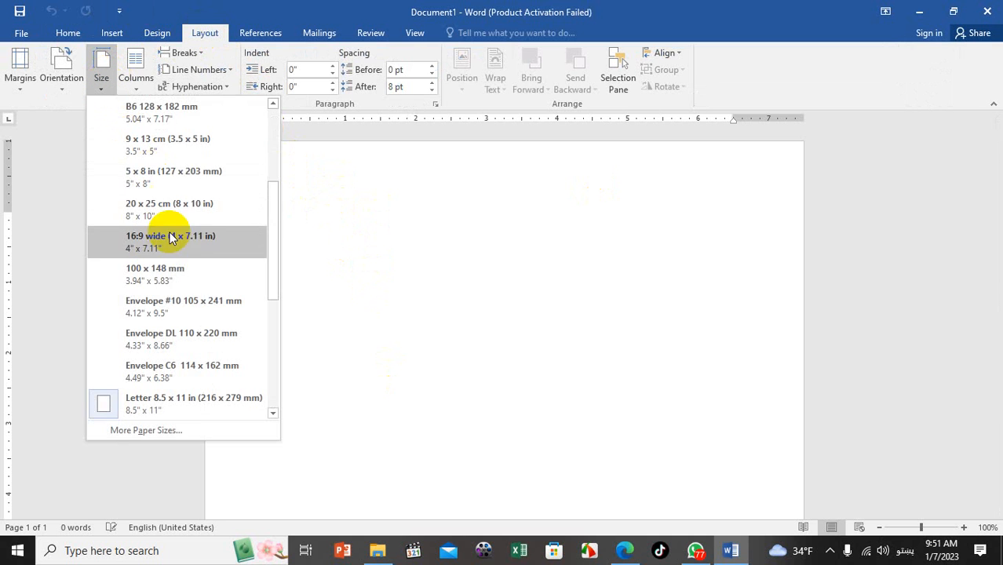
scroll(181, 212, "up", 2)
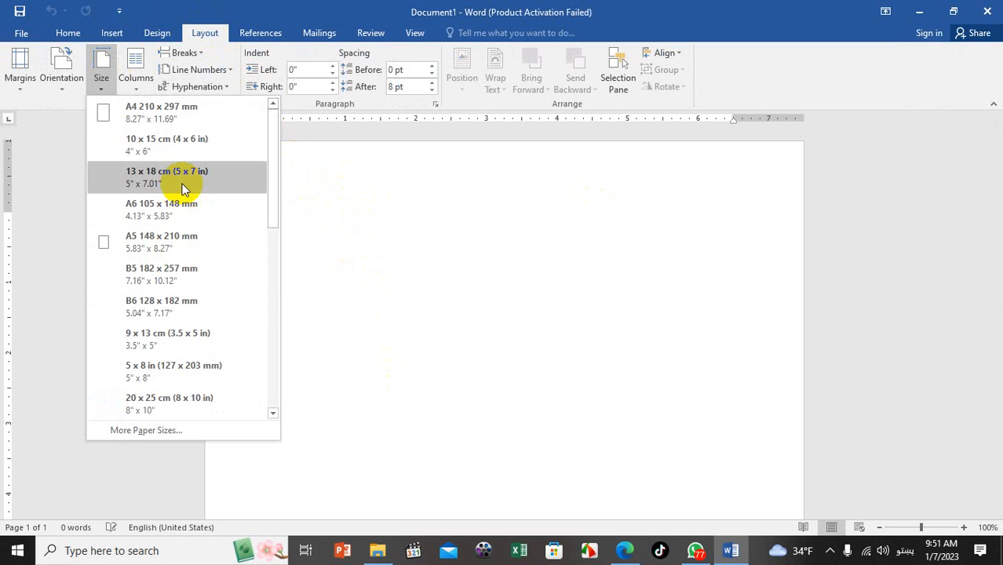
left_click(163, 112)
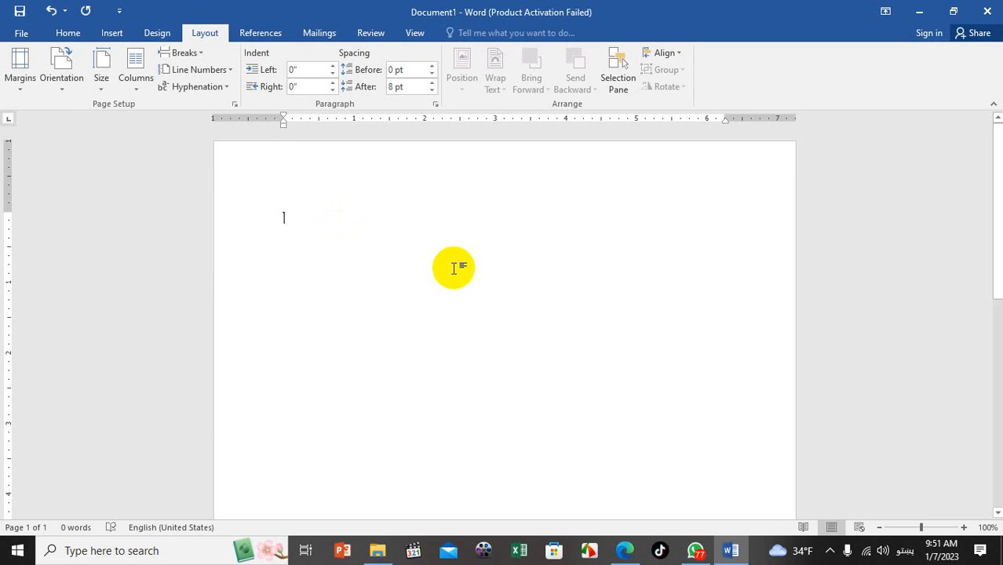
left_click(706, 210)
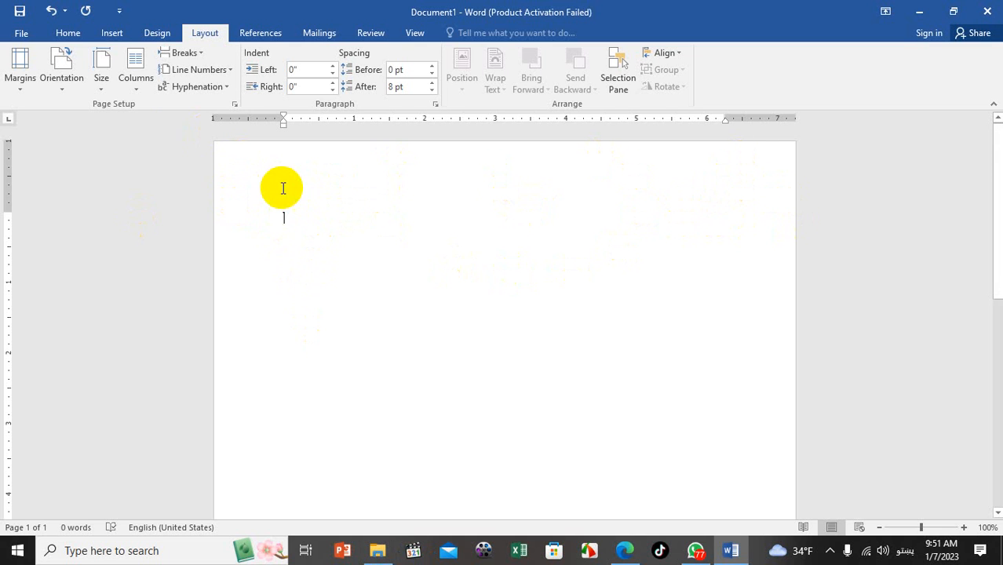
Draw a text box at the page's top right holding 'د افغانستان اسلامی امارت'
left_click(102, 33)
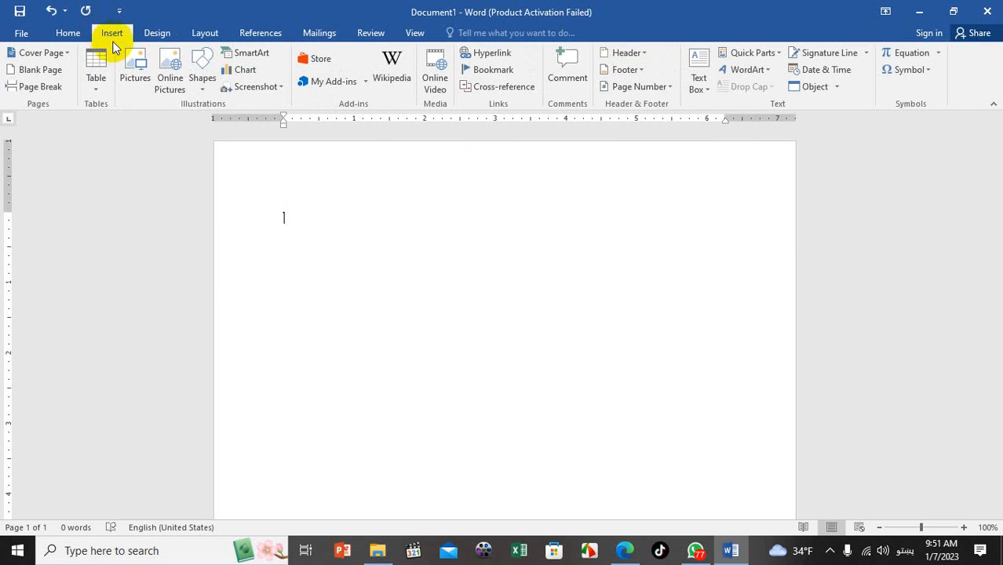
left_click(196, 79)
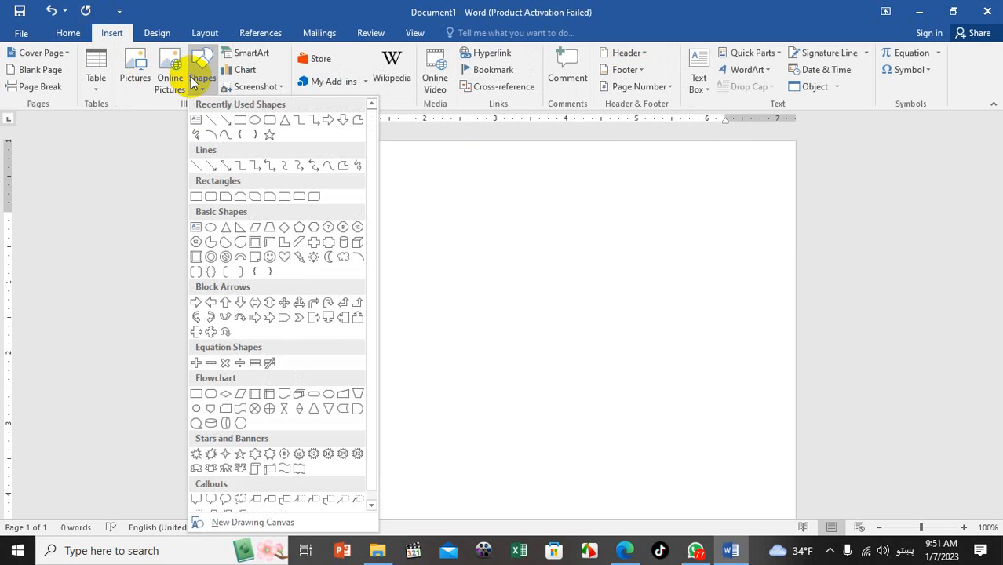
left_click(197, 122)
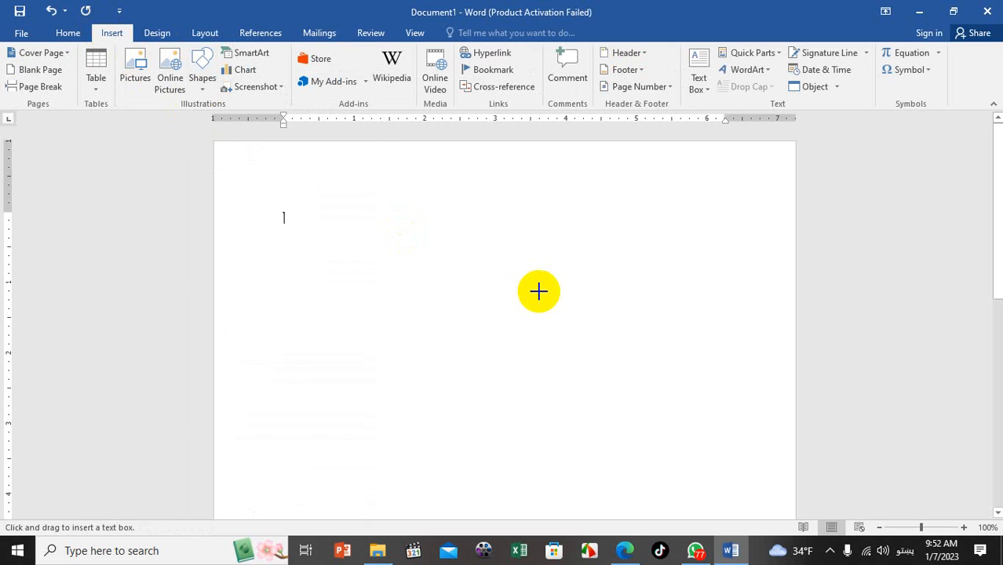
mouse_move(503, 165)
left_mouse_down()
mouse_move(715, 260)
mouse_move(702, 264)
mouse_move(701, 244)
left_mouse_up()
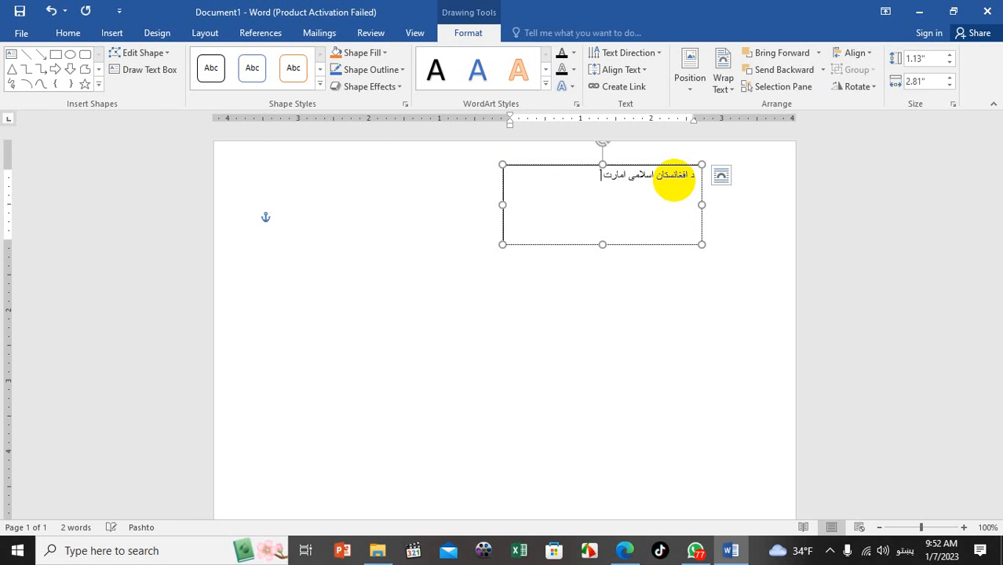
left_click(643, 166)
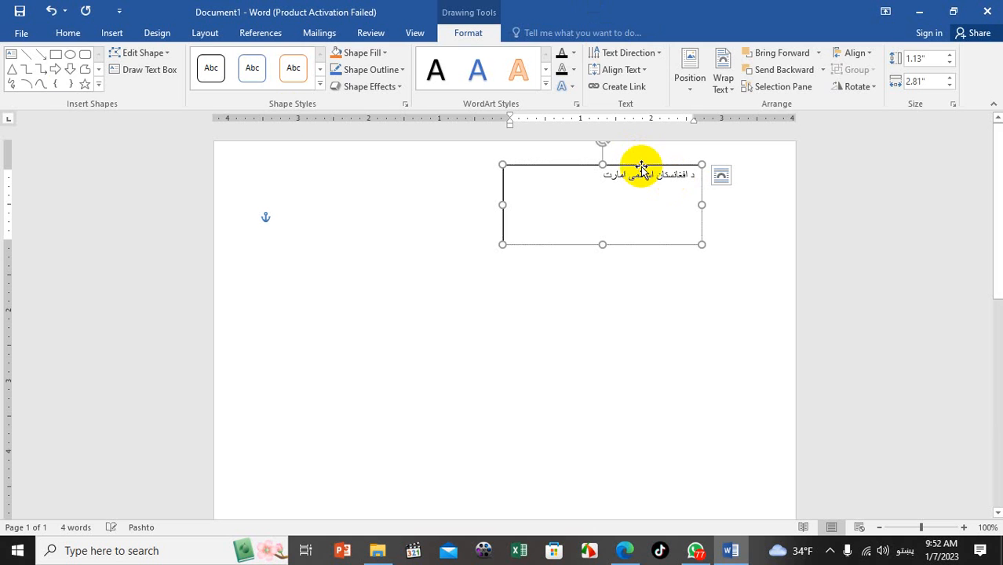
Centre the text box text and add the lines 'د پوهنې وزارت' and '(۱۲) ناحیه'
left_click(67, 32)
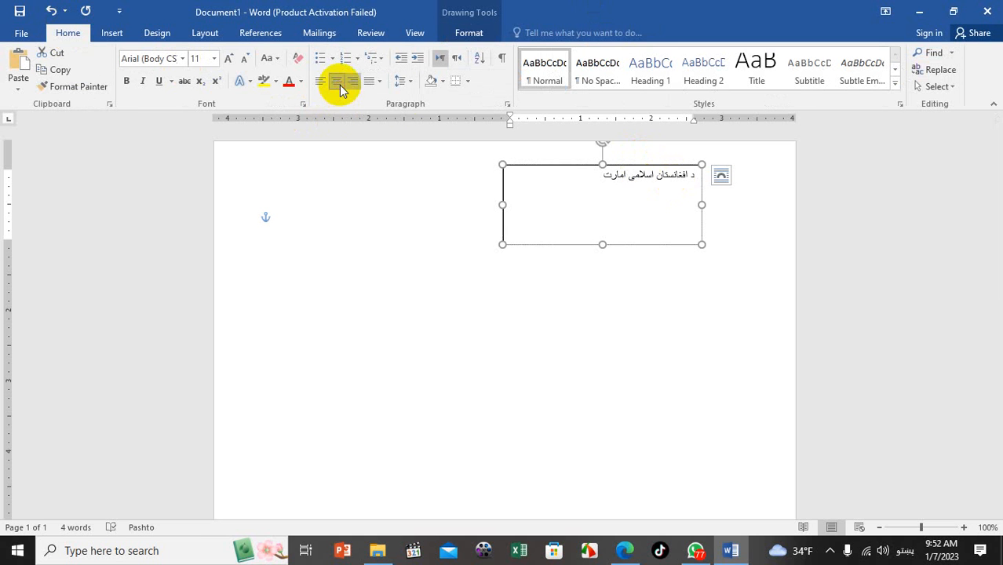
left_click(336, 80)
left_click(556, 180)
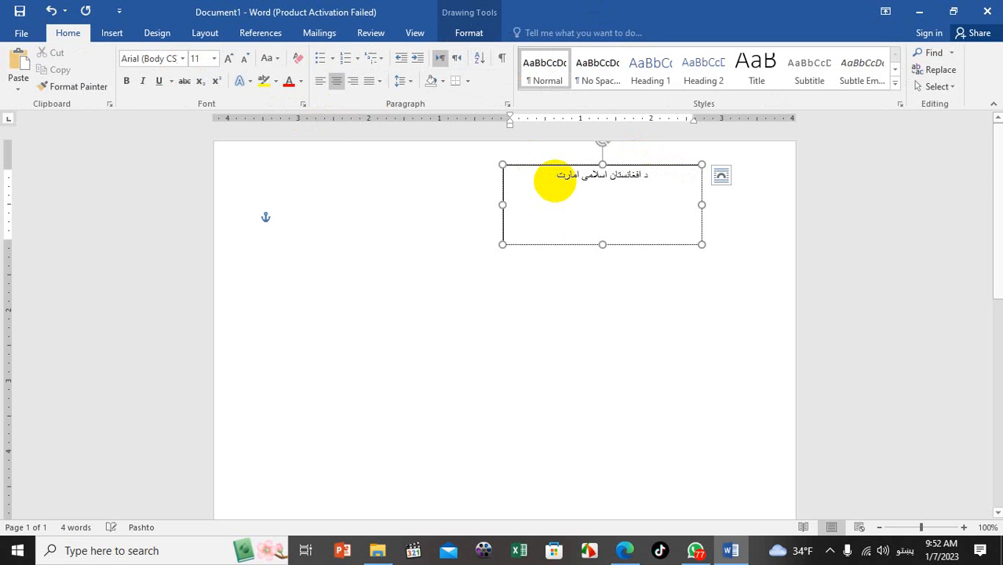
key("Return")
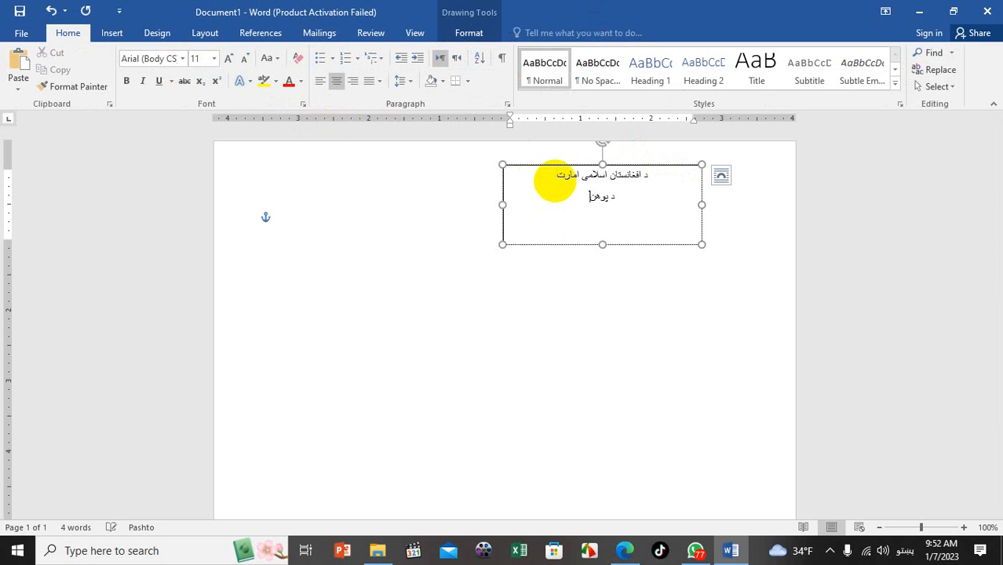
type("د پوهنې وزارت")
type("یه")
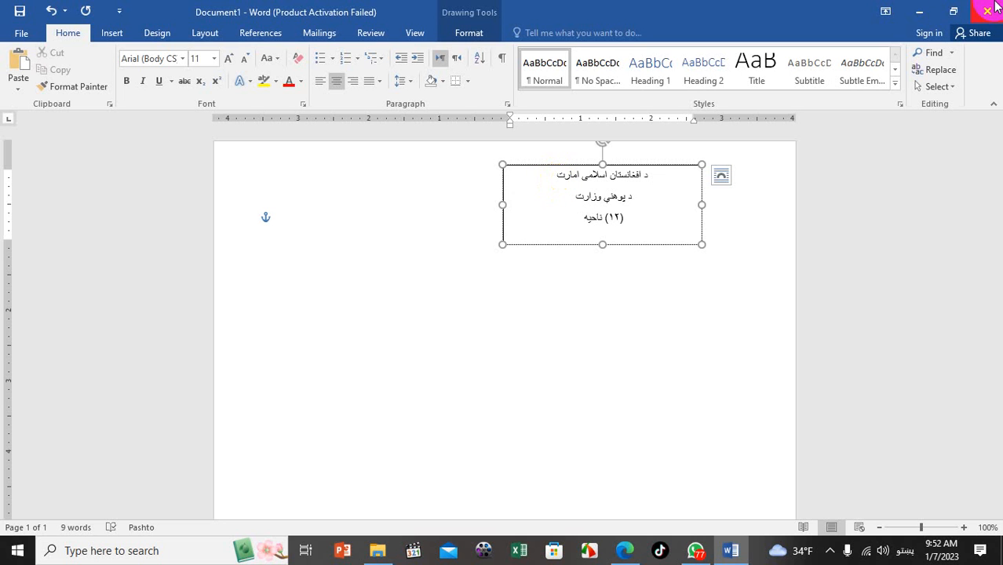
Make all the text box's text bold Calibri at 12 pt
left_click(665, 166)
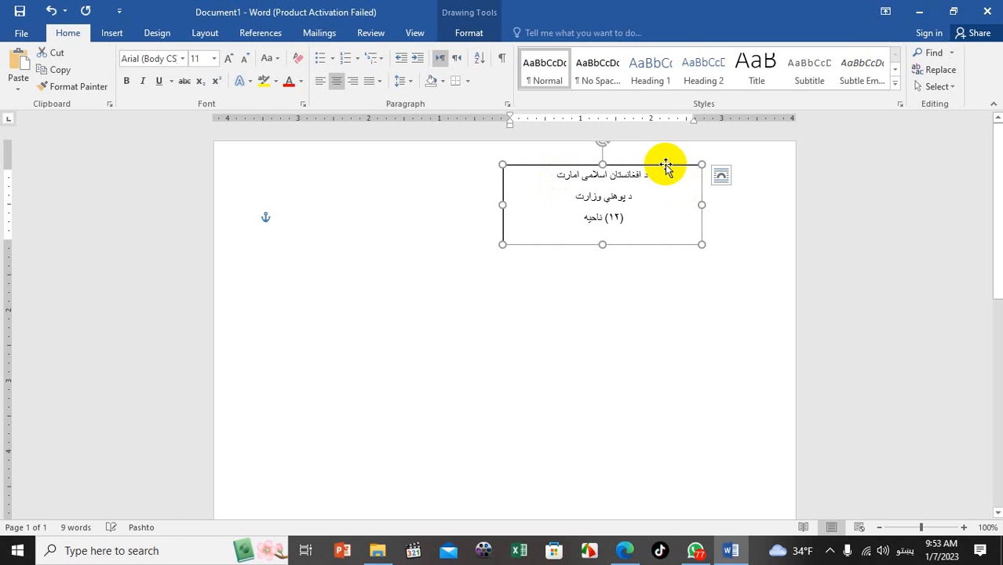
left_click(57, 70)
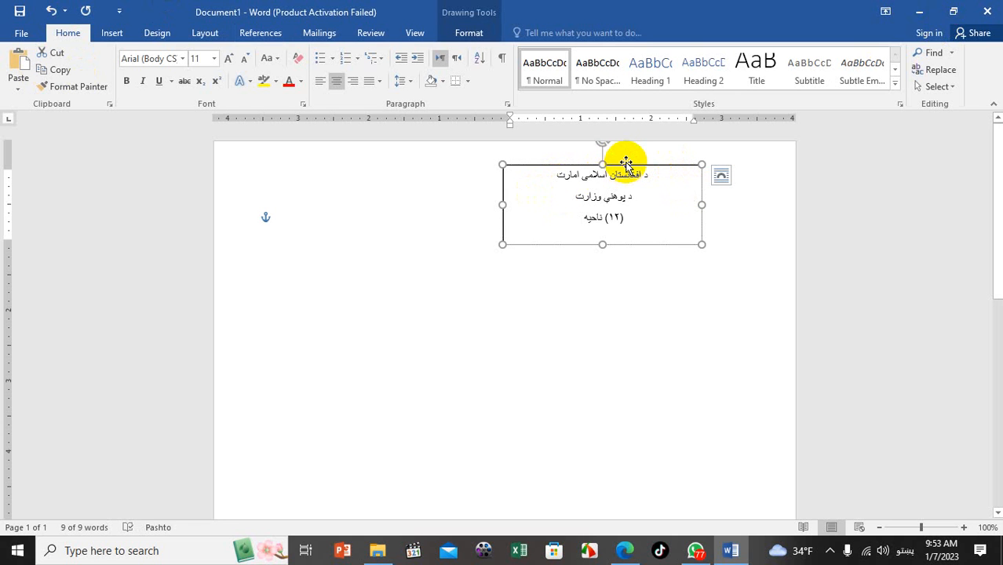
left_click(184, 61)
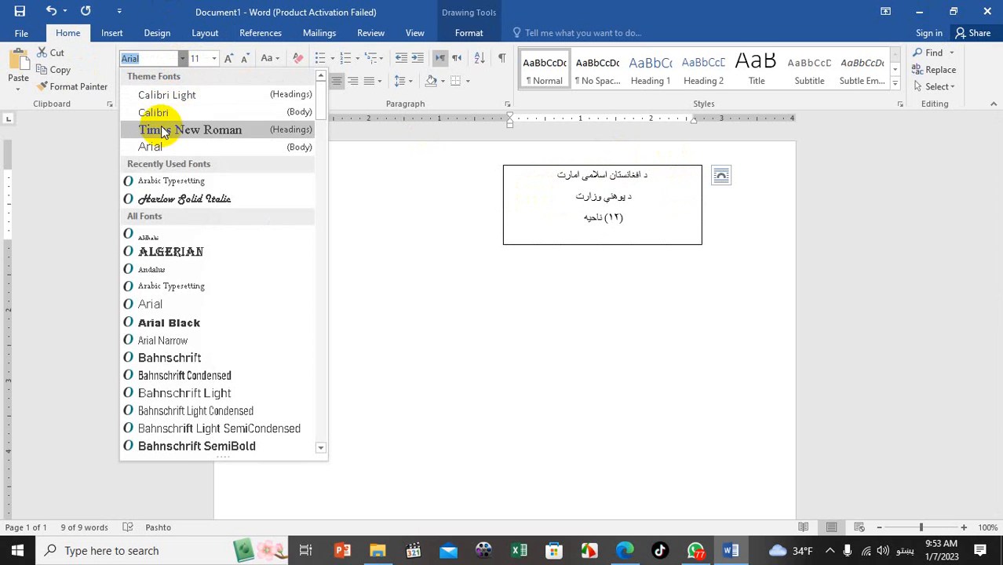
left_click(162, 130)
left_click(183, 59)
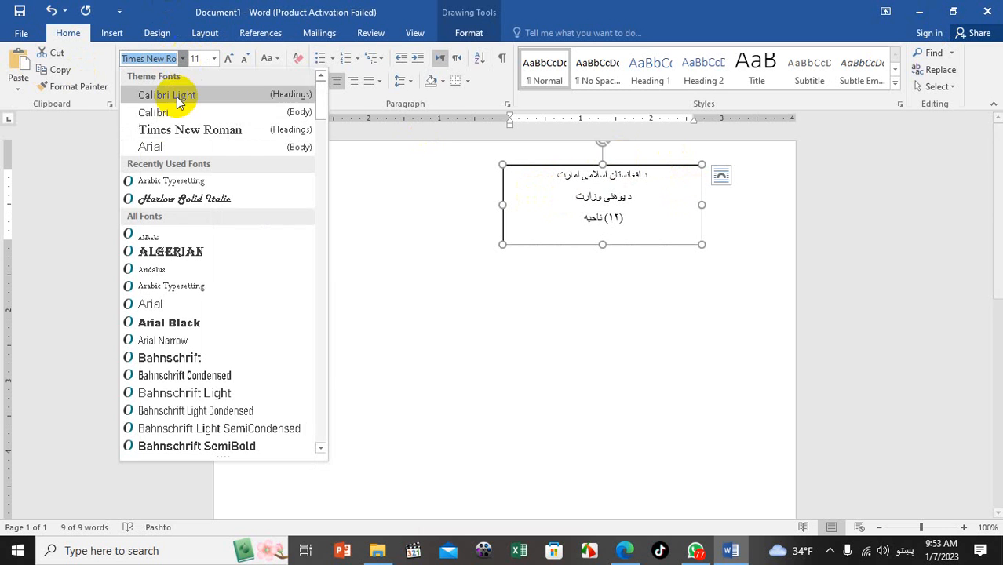
left_click(178, 113)
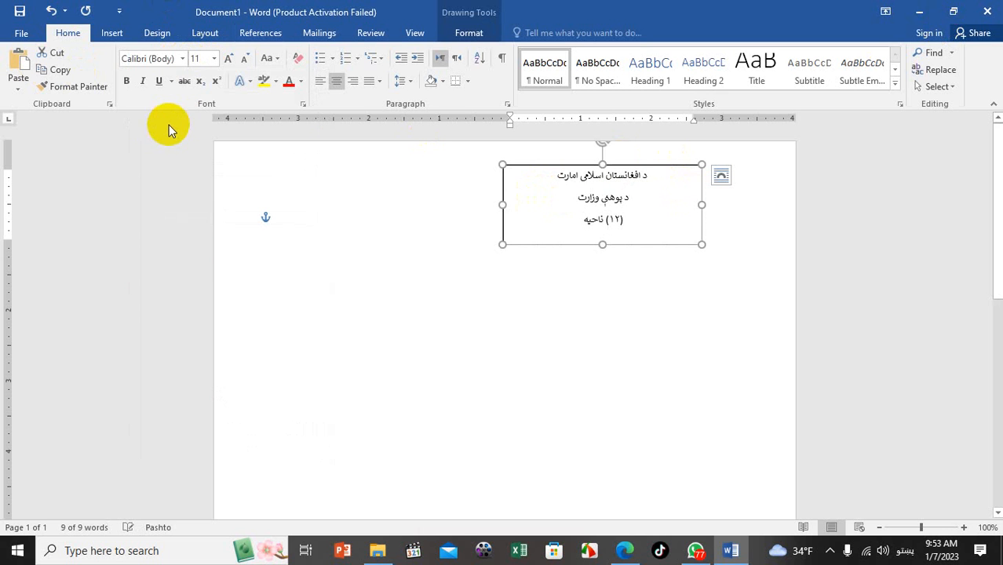
left_click(230, 60)
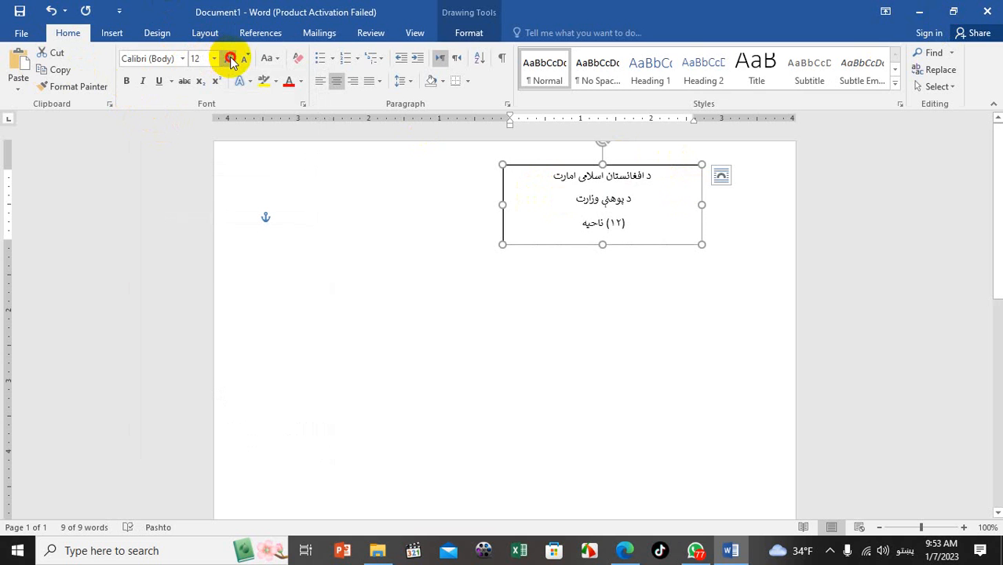
left_click(231, 61)
left_click(245, 62)
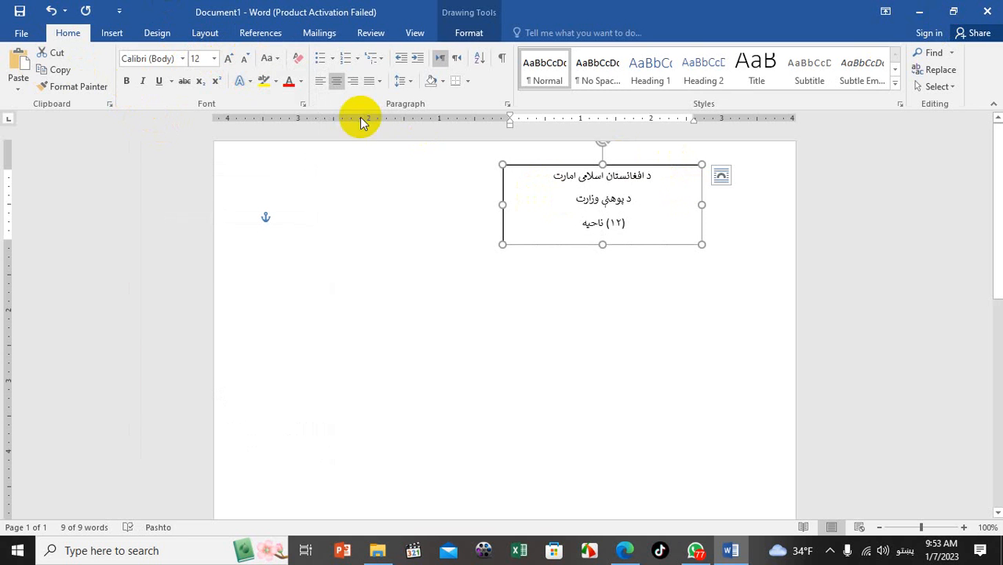
left_click(128, 81)
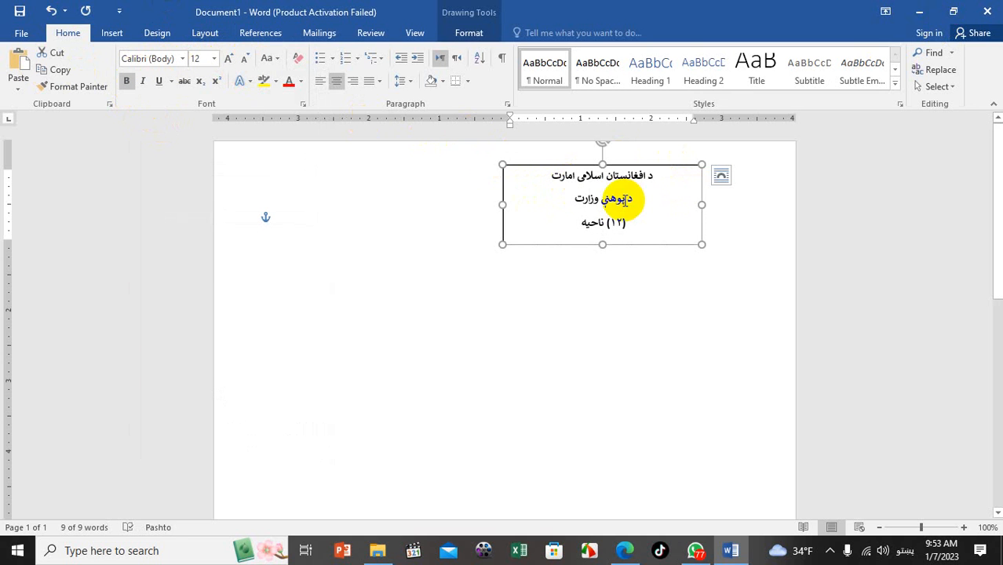
Enlarge the first line to 16 pt and the second line to 14 pt
triple_click(651, 177)
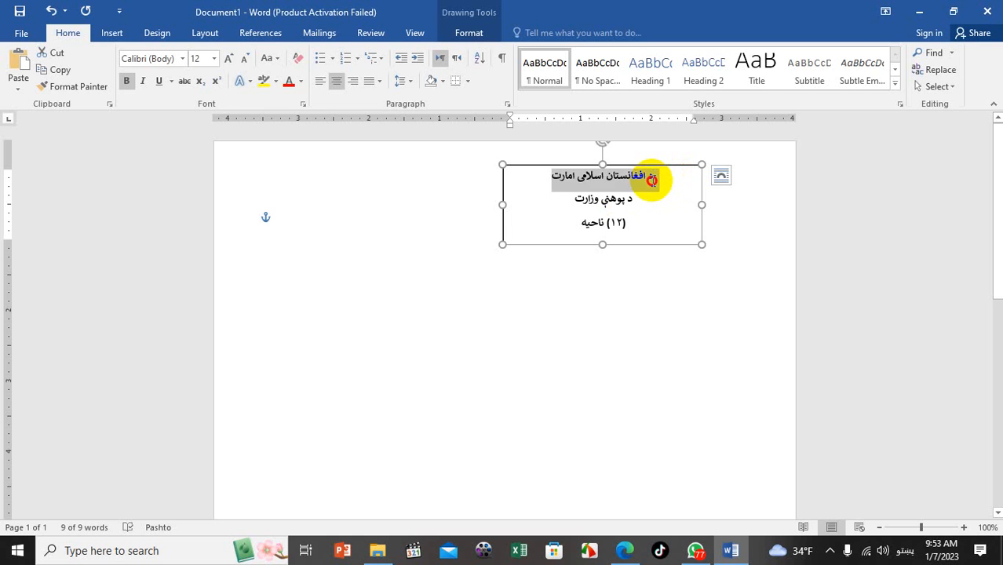
left_click_drag(642, 177, 665, 174)
left_click(228, 58)
left_click(228, 58)
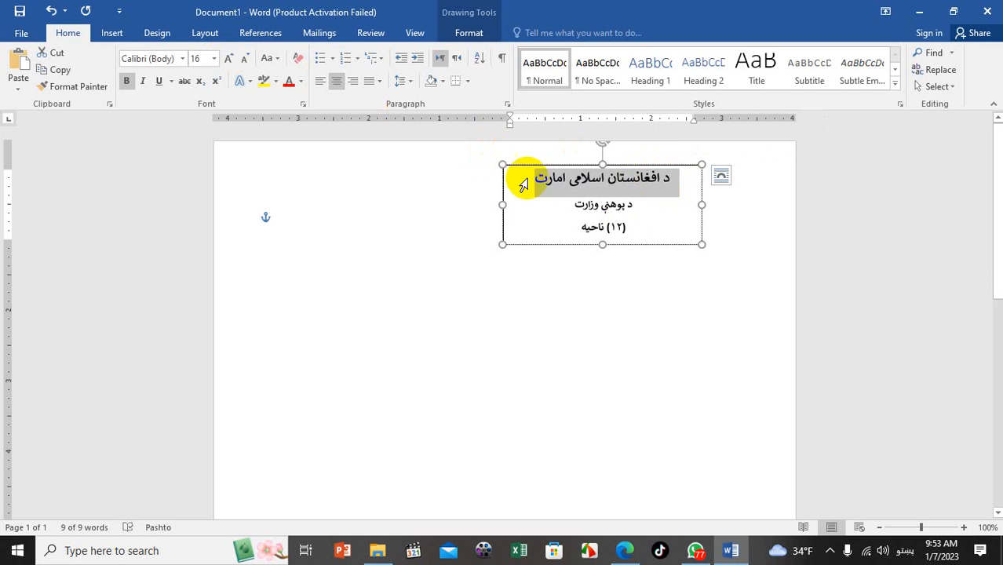
triple_click(633, 206)
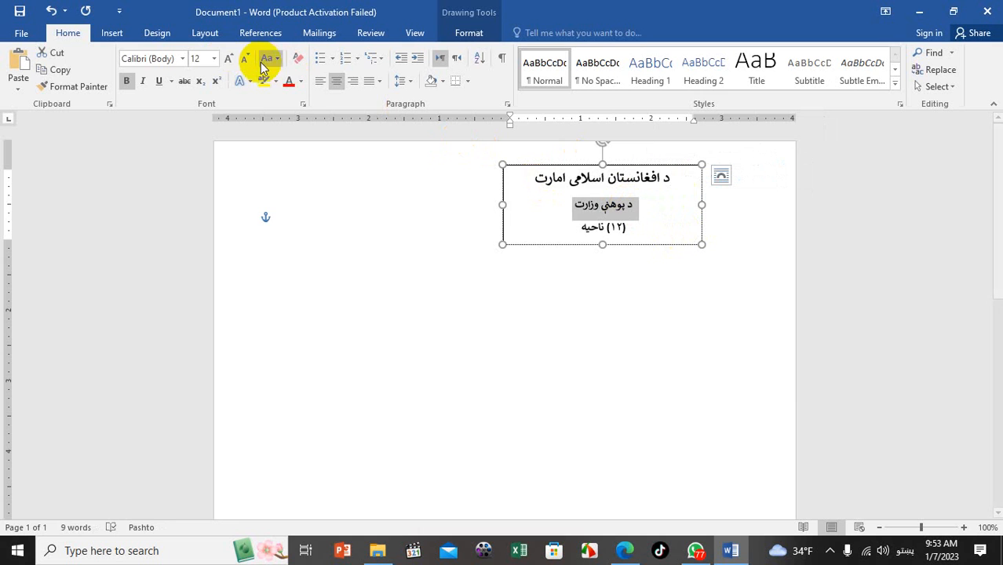
left_click(229, 59)
left_click(596, 279)
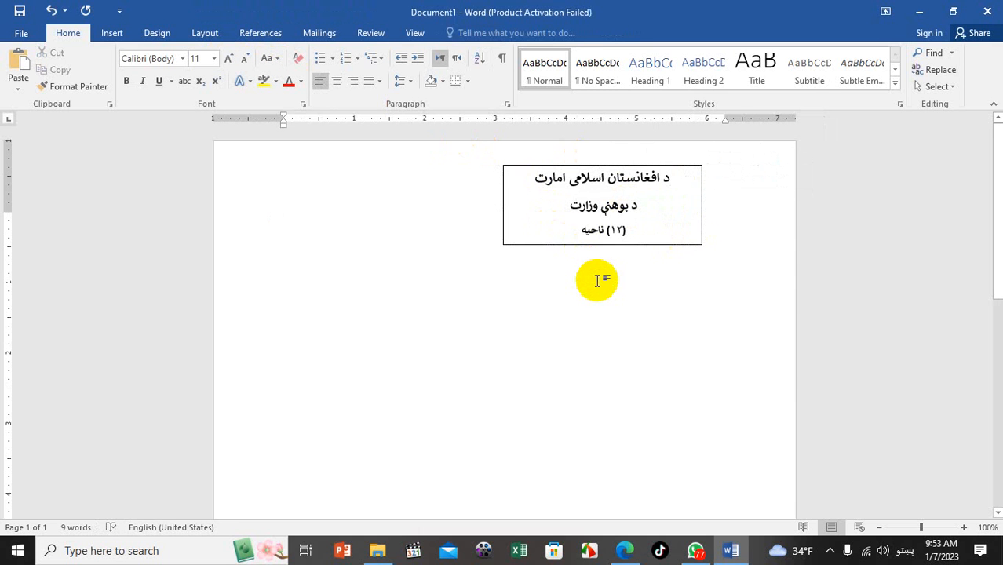
Copy the text box and move the duplicate to the page's top left
left_click(608, 166)
left_click(608, 167)
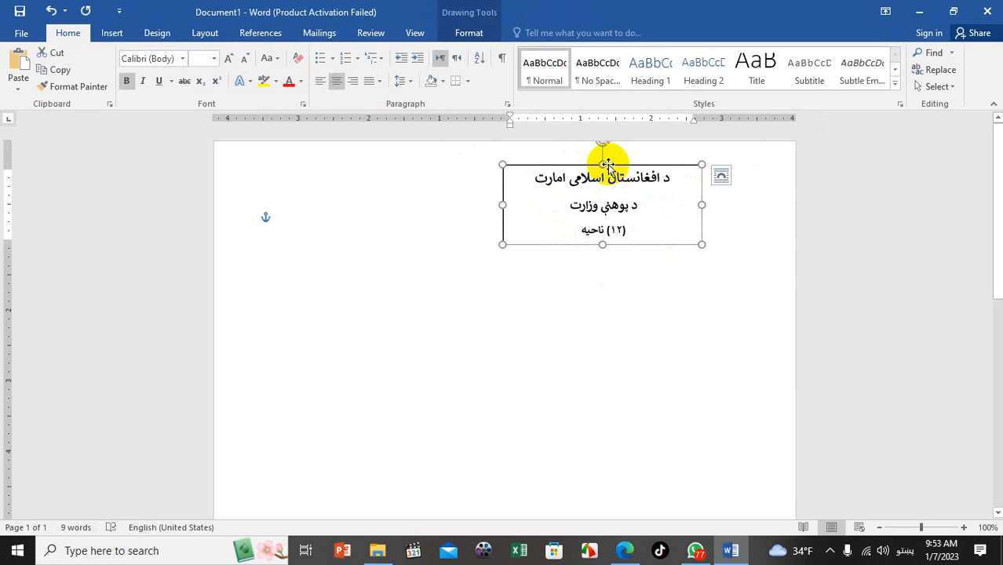
left_click(55, 72)
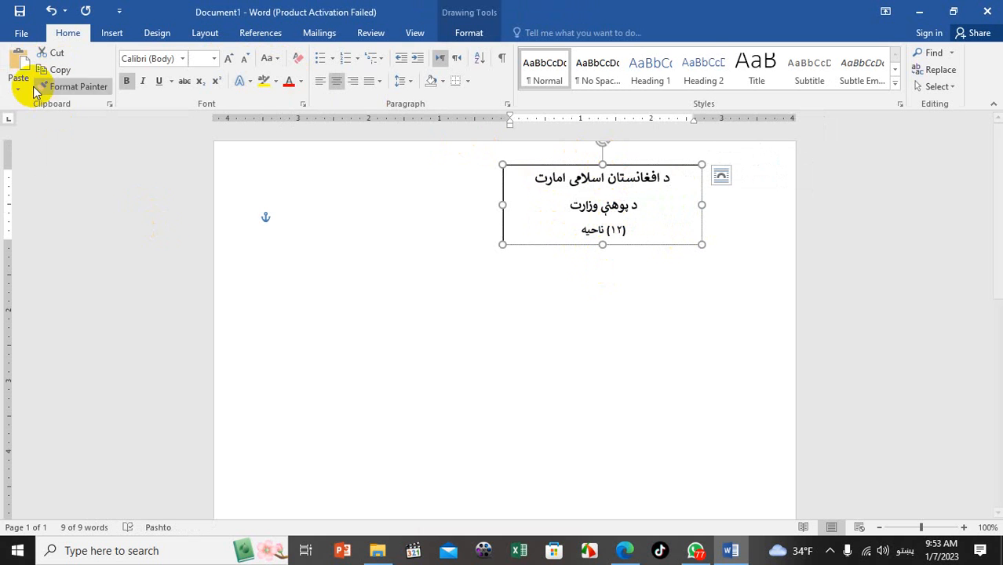
left_click(24, 64)
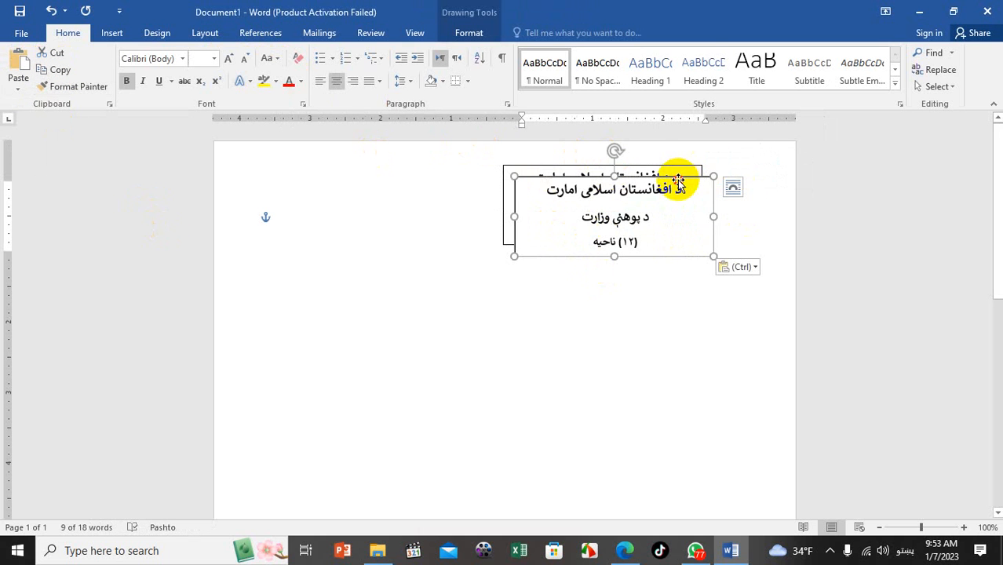
left_click_drag(674, 177, 450, 171)
Retype the duplicate's lines as 'امارت اسلامی افغانستان' and 'وزارت معارف'
triple_click(450, 171)
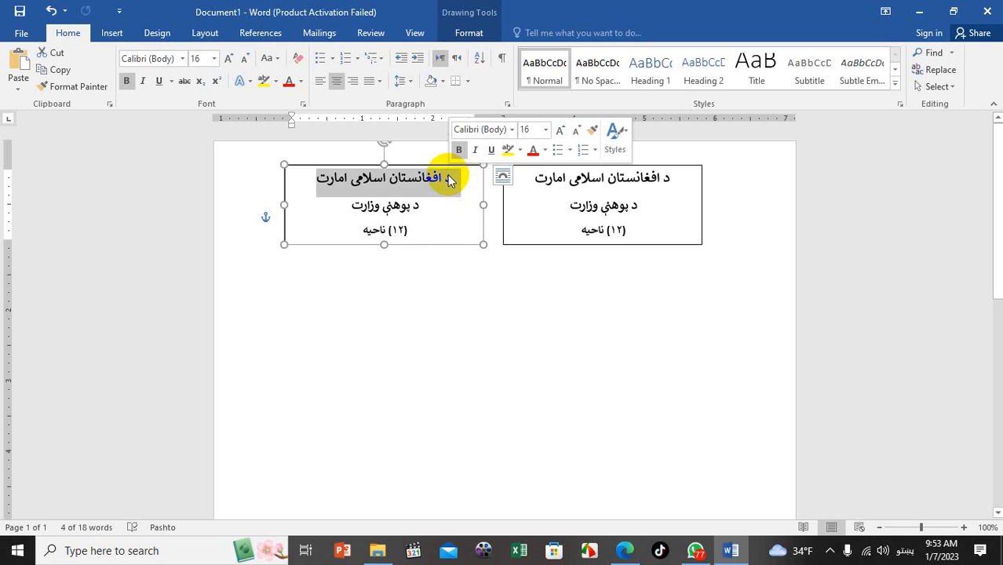
type("امارت اس")
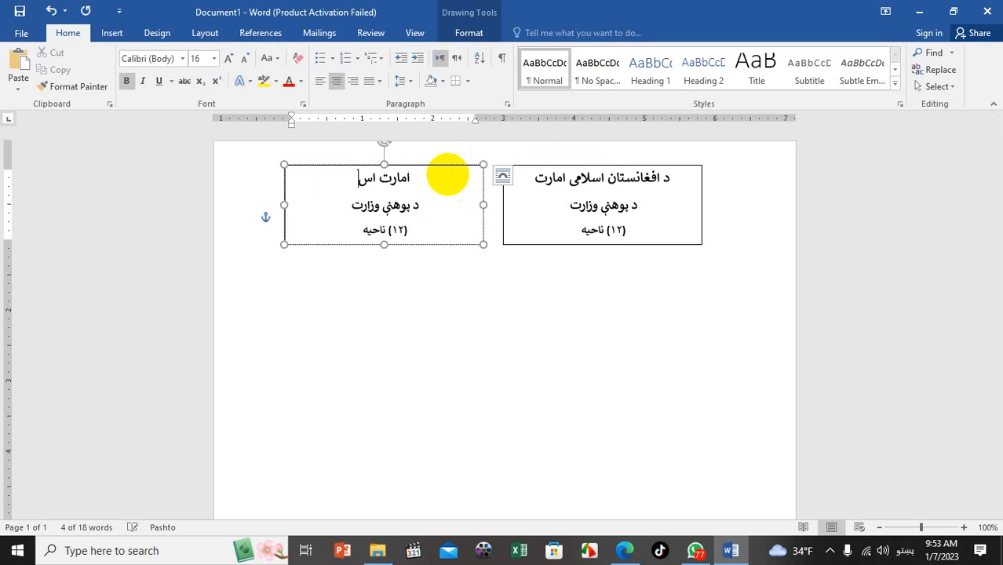
type("لامی افغانستان")
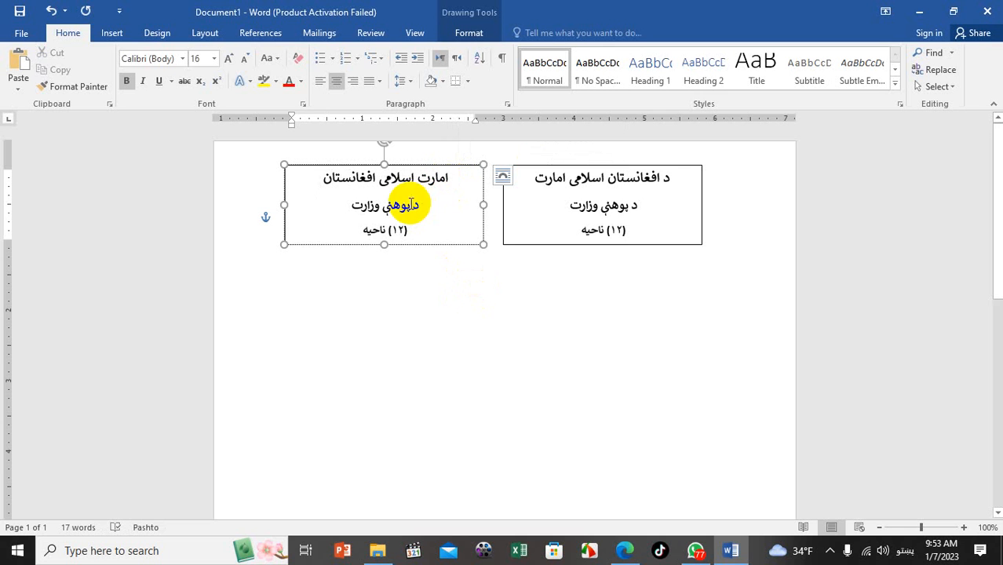
left_click(423, 208)
triple_click(422, 208)
type("وزا")
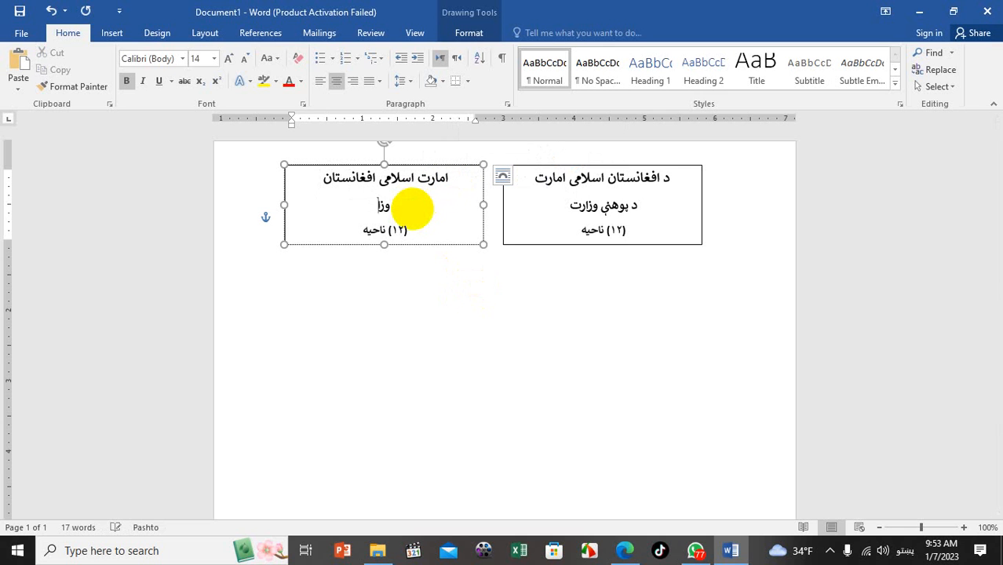
type("رت معارف")
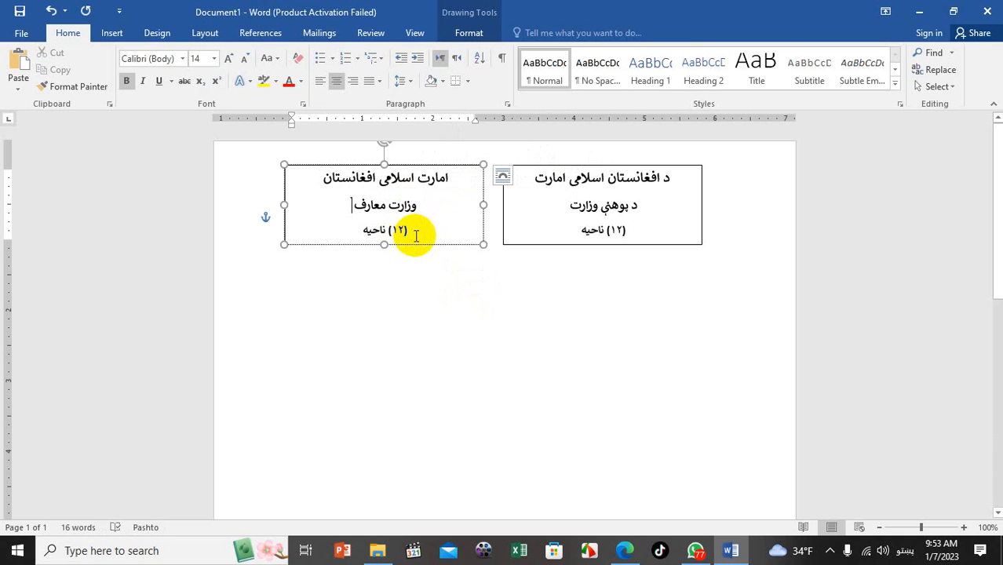
left_click(547, 167)
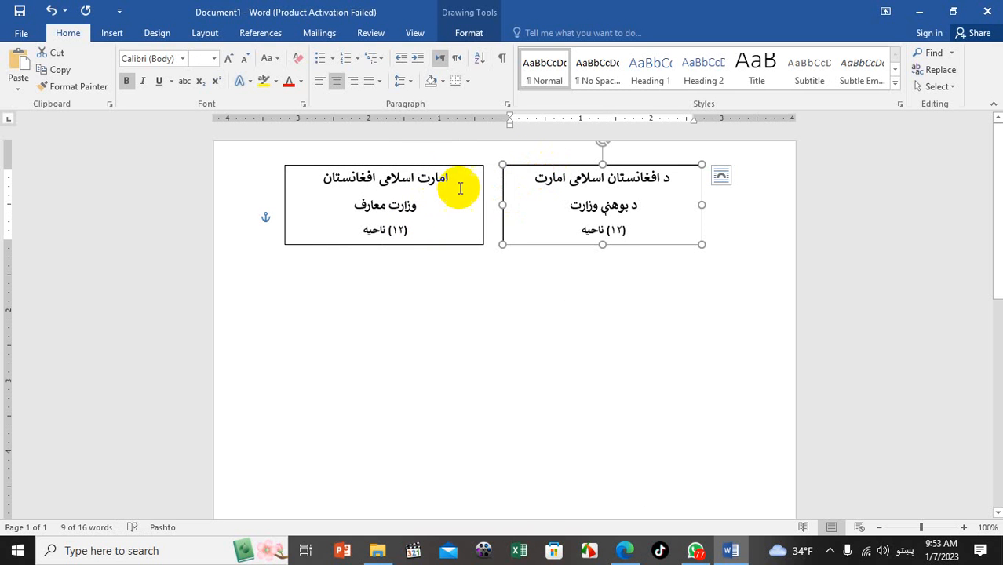
left_click(467, 166)
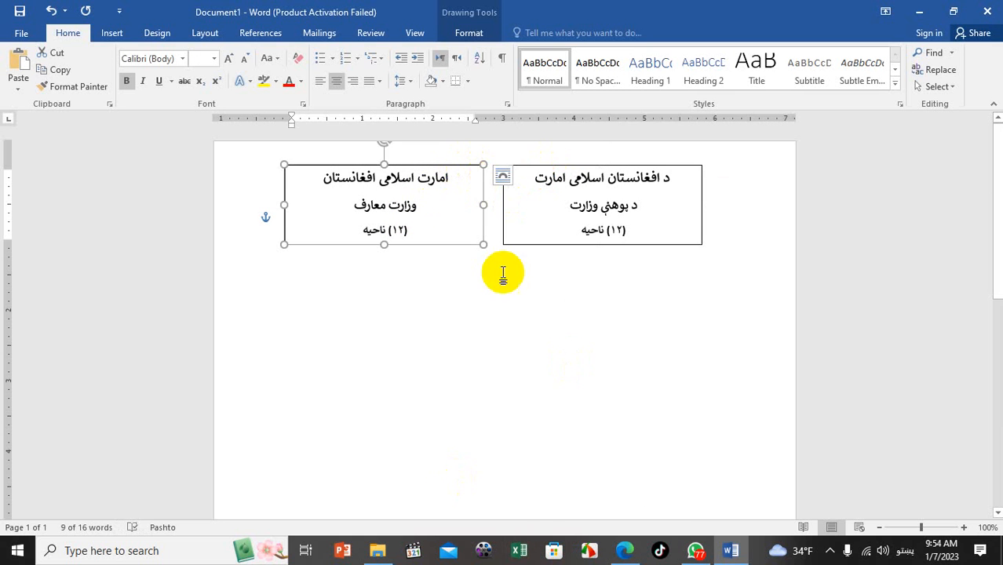
Set Shape Outline to No Outline on both header text boxes
left_click(561, 326)
left_click(699, 203)
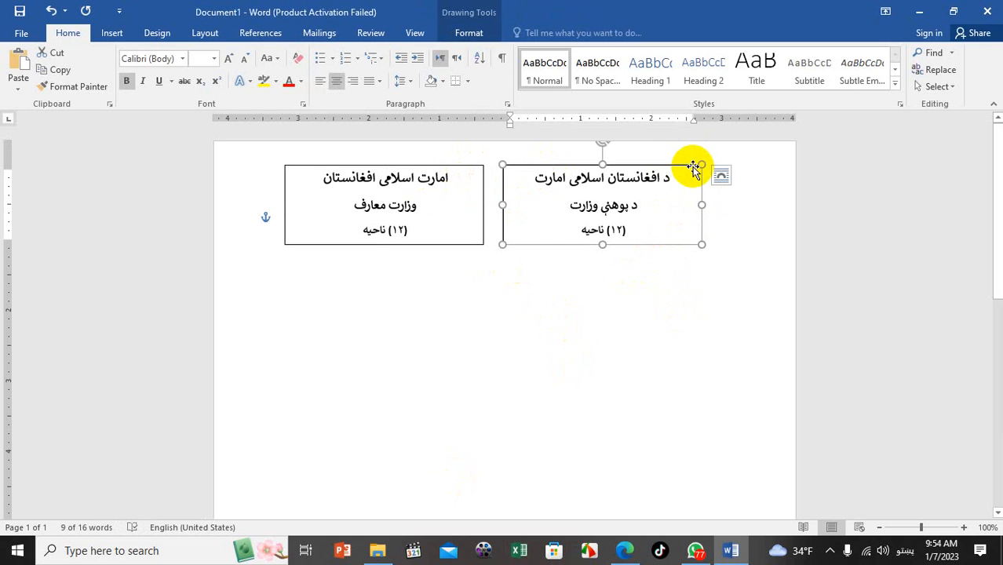
left_click(461, 33)
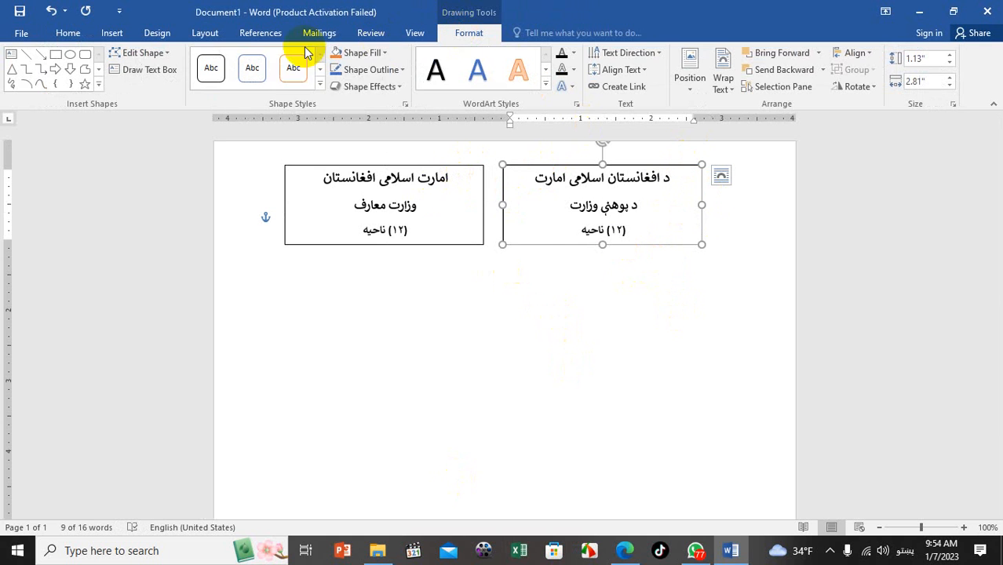
left_click(358, 70)
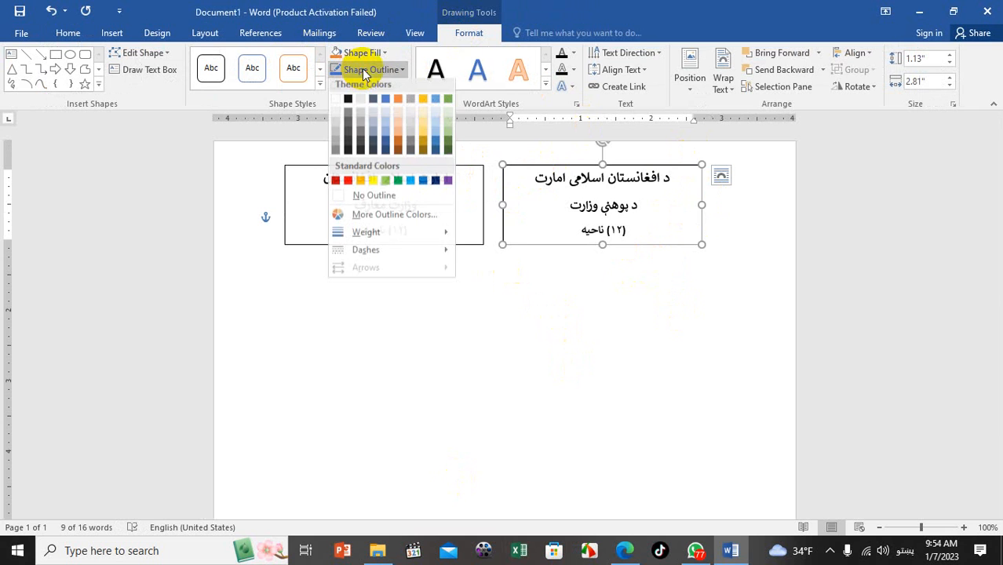
left_click(390, 201)
left_click(431, 253)
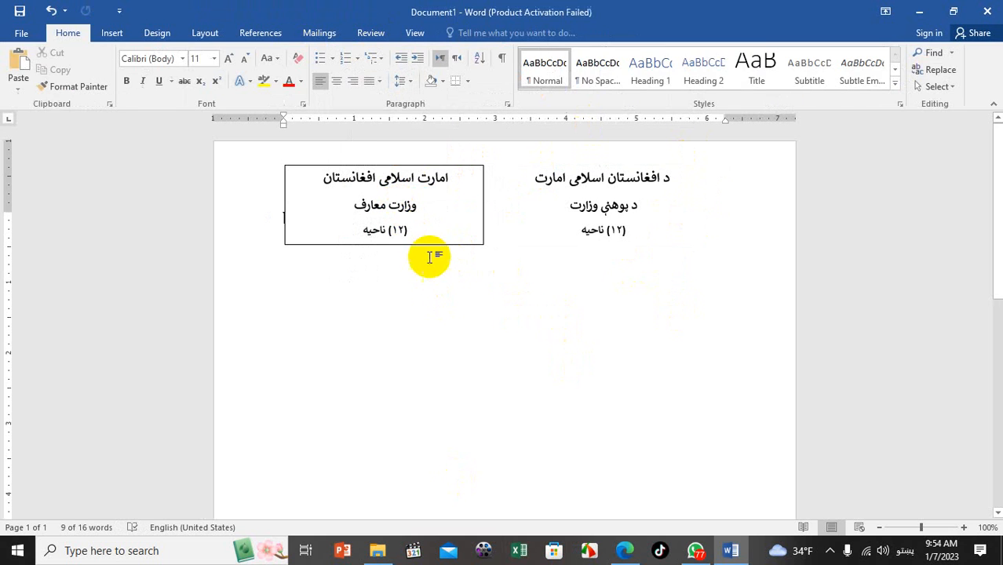
left_click(430, 245)
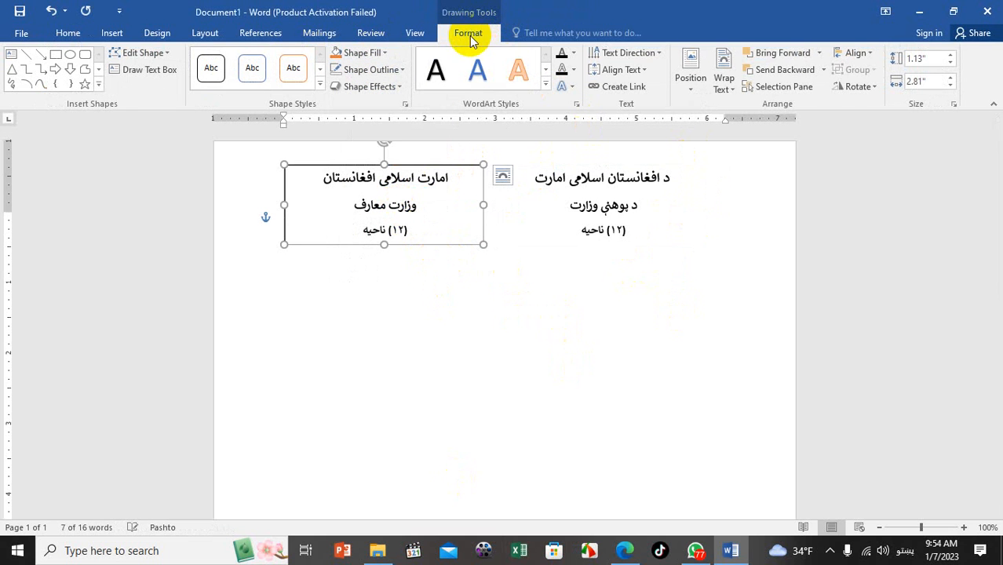
left_click(538, 285)
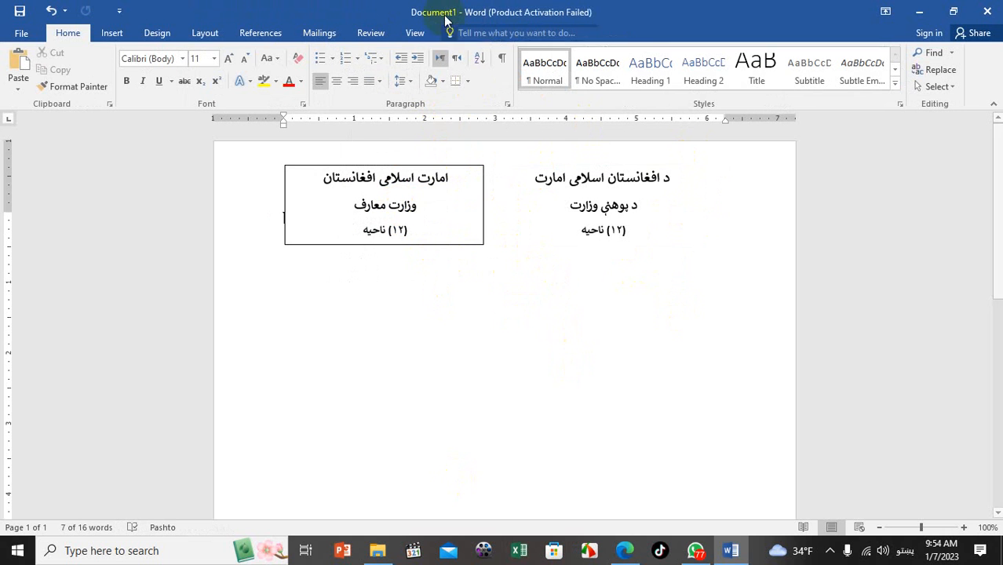
left_click(460, 166)
left_click(385, 71)
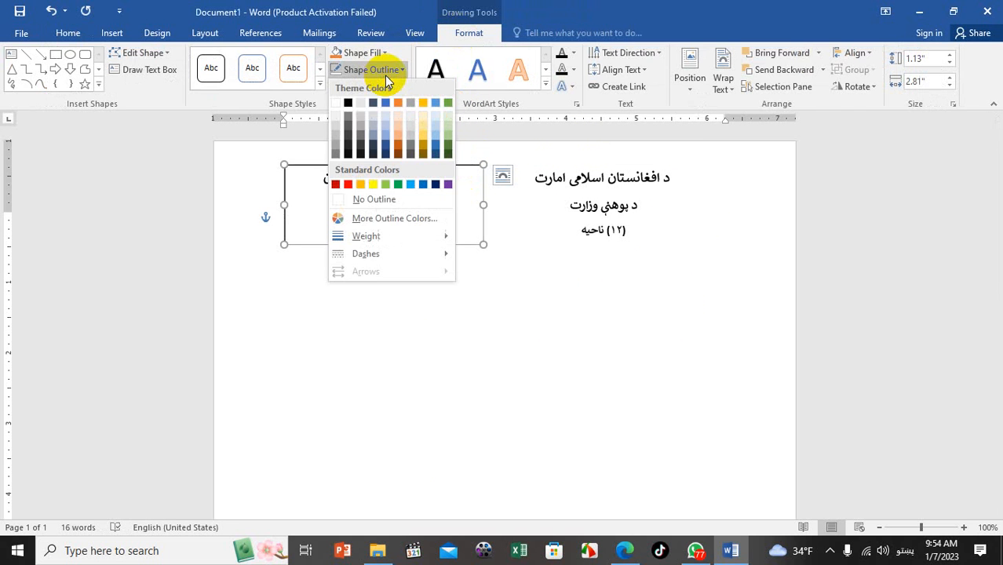
left_click(363, 199)
left_click(497, 349)
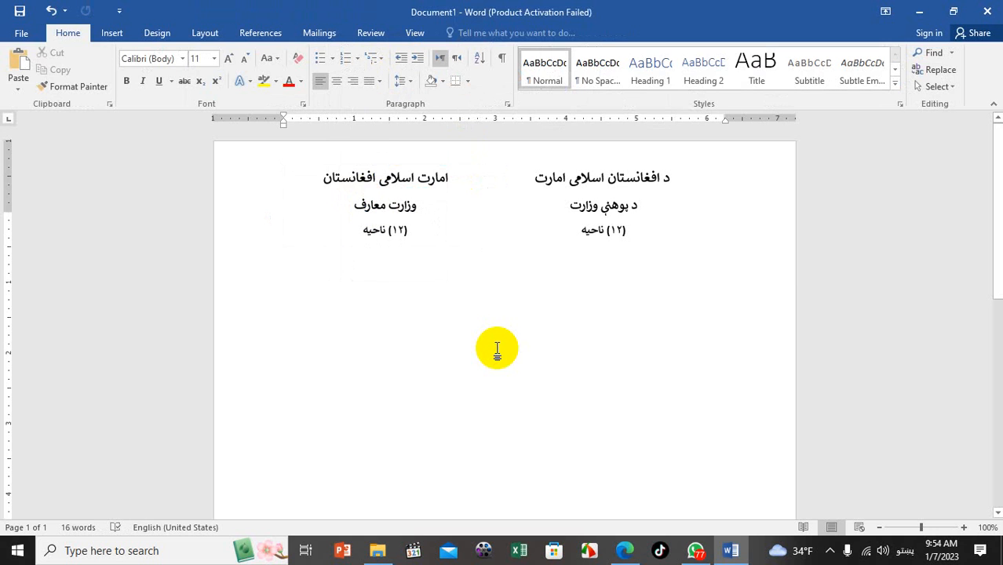
Nudge the left and right text boxes slightly toward each other
left_click(441, 174)
left_click_drag(441, 171, 462, 167)
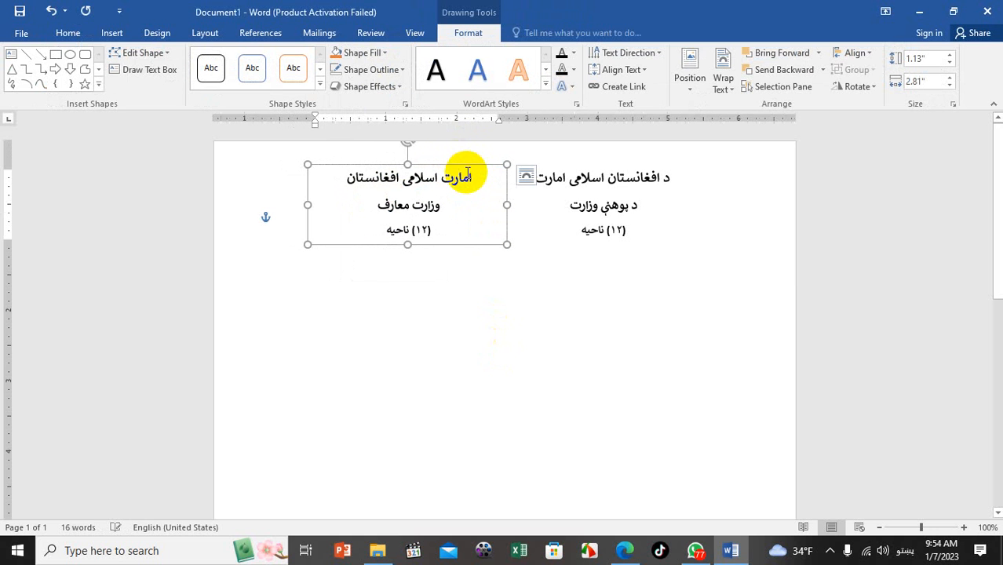
left_click(662, 192)
left_click_drag(652, 168, 638, 171)
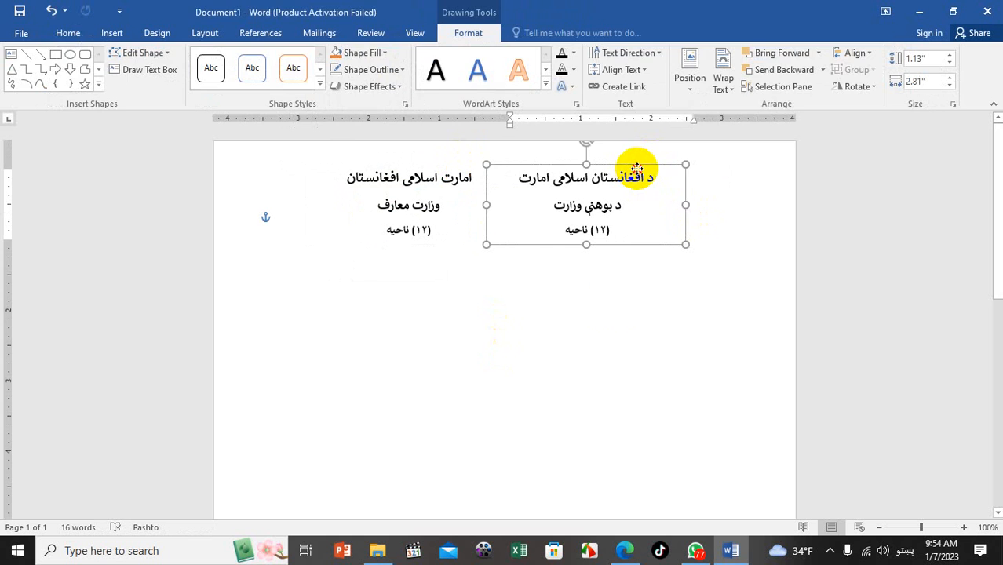
left_click(611, 306)
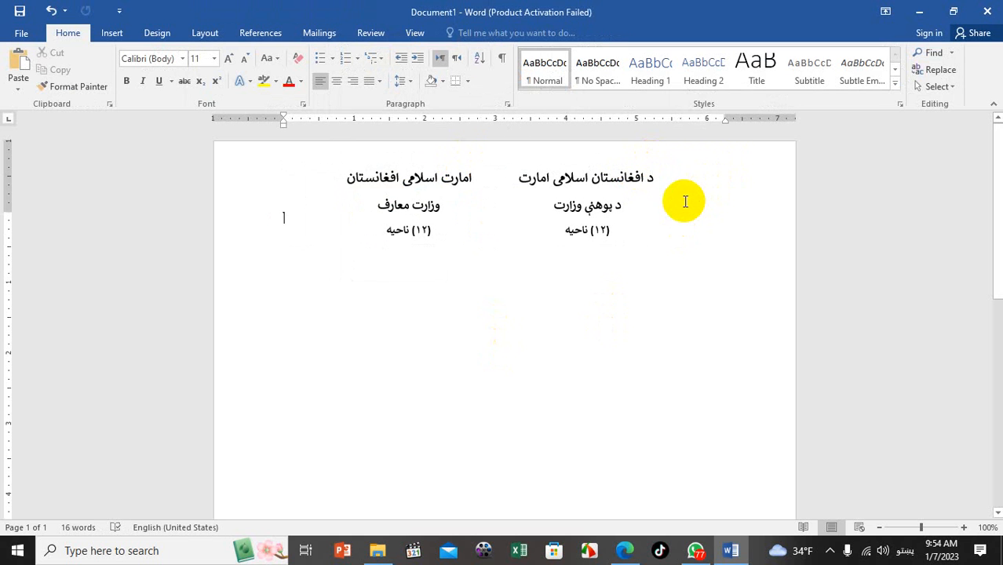
Draw a roughly 1.07" by 1.06" rectangle in the page's top-right corner
left_click(109, 34)
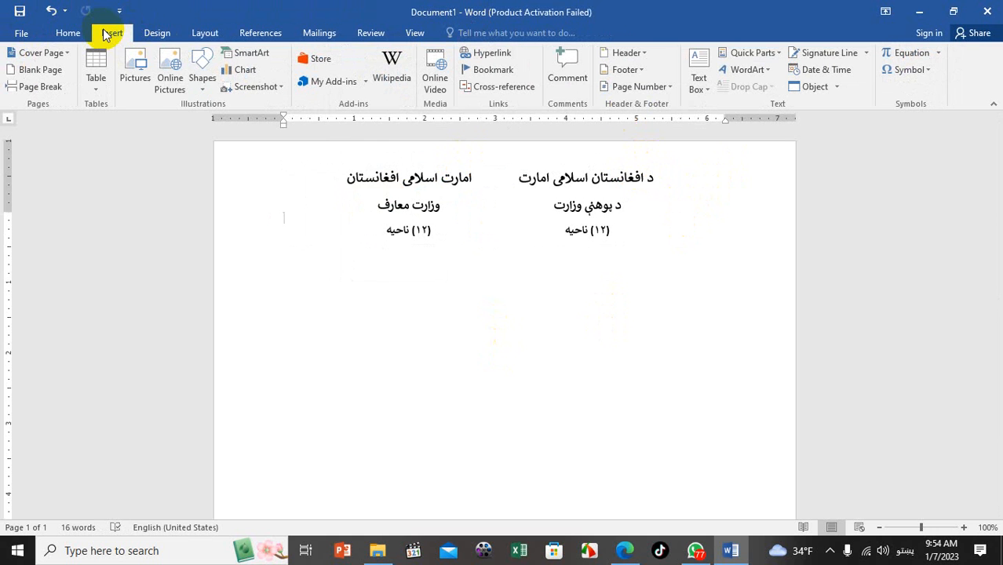
left_click(199, 83)
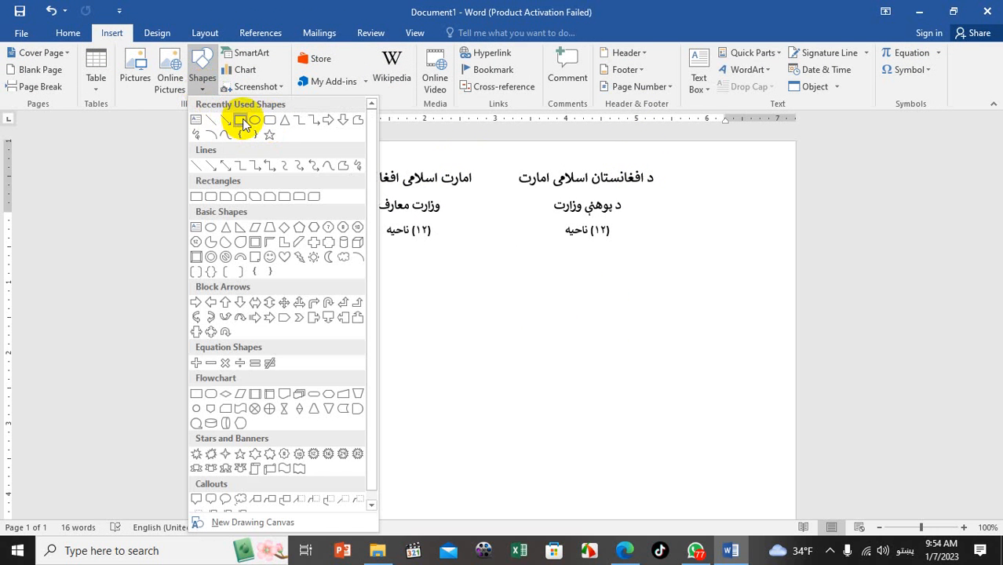
left_click(243, 121)
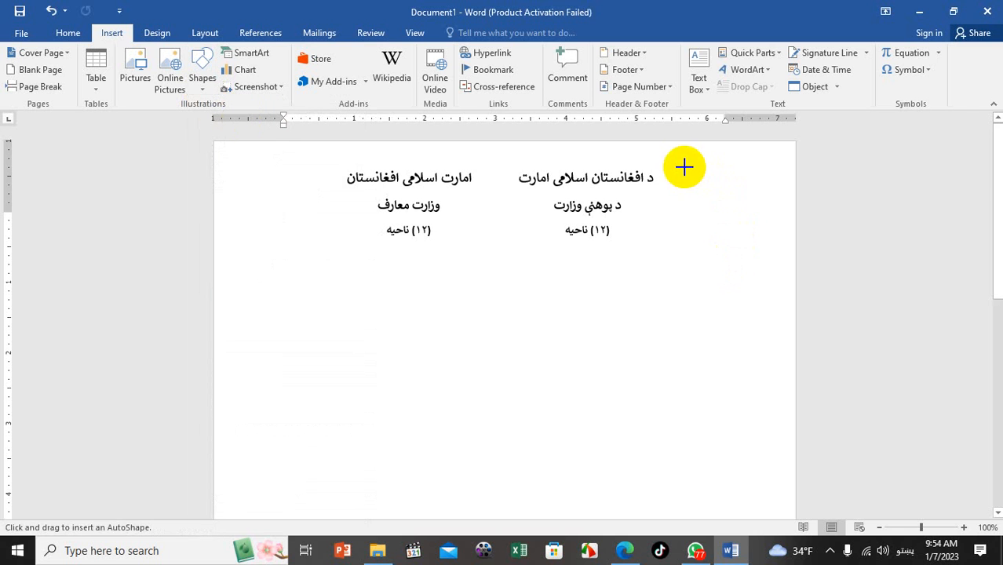
left_click_drag(682, 165, 757, 240)
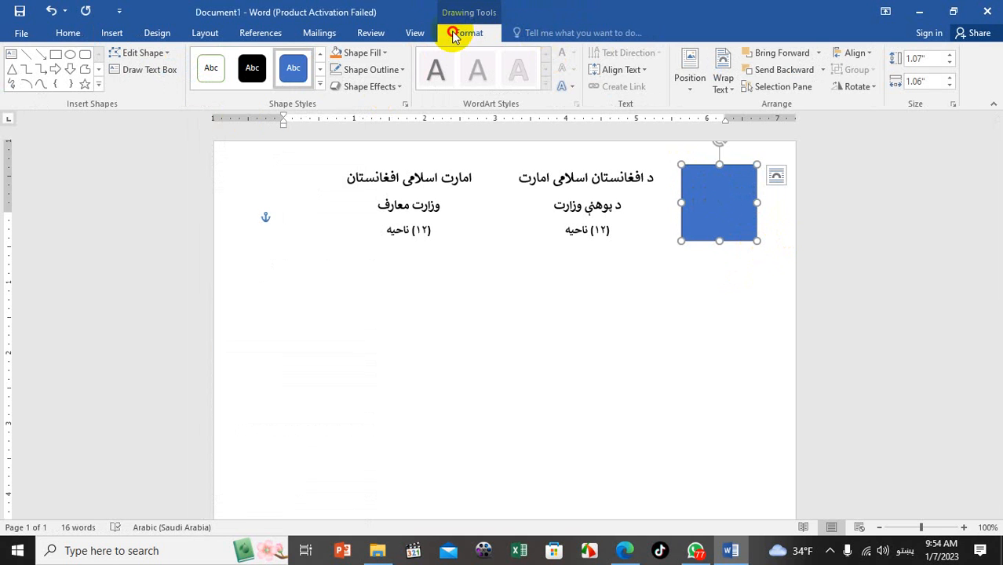
Fill the rectangle with the picture امارت اسلامی.png from Documents
left_click(385, 53)
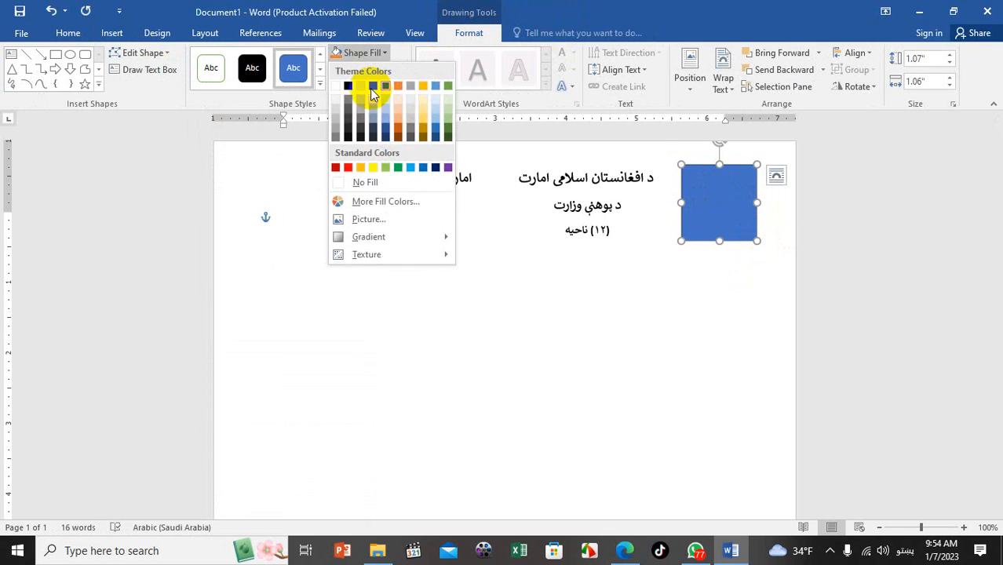
left_click(384, 220)
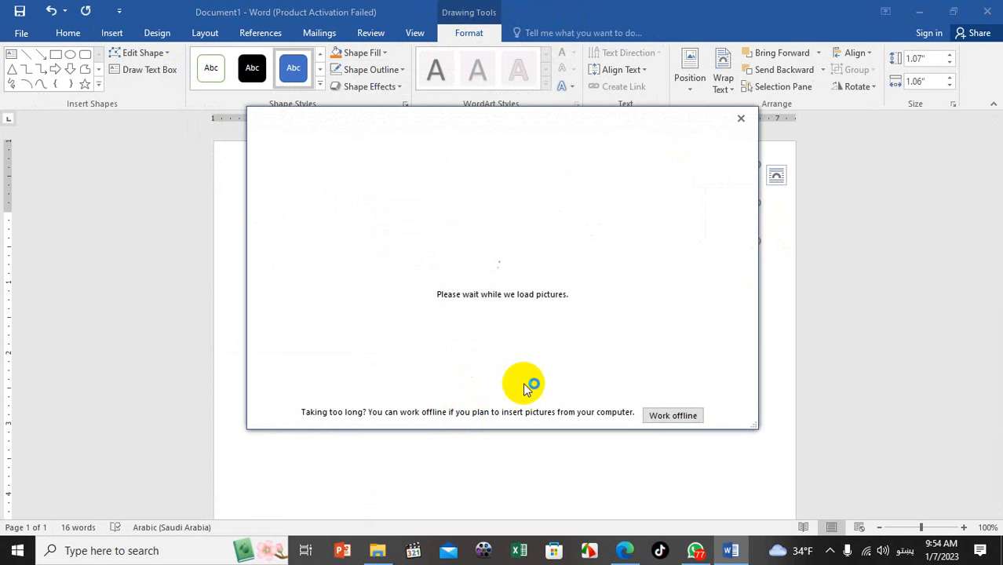
left_click(674, 415)
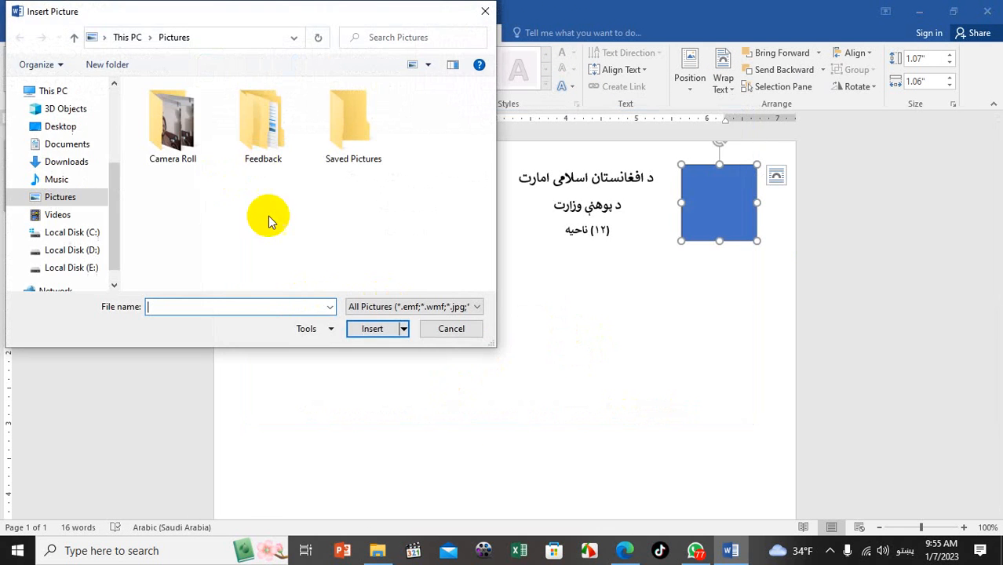
left_click(69, 143)
scroll(279, 222, "down", 5)
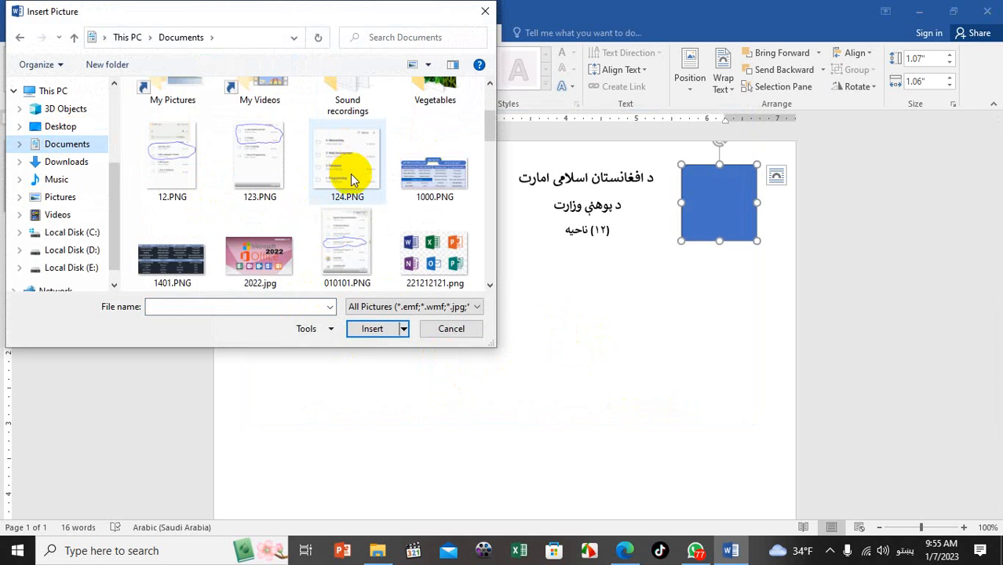
scroll(362, 213, "down", 8)
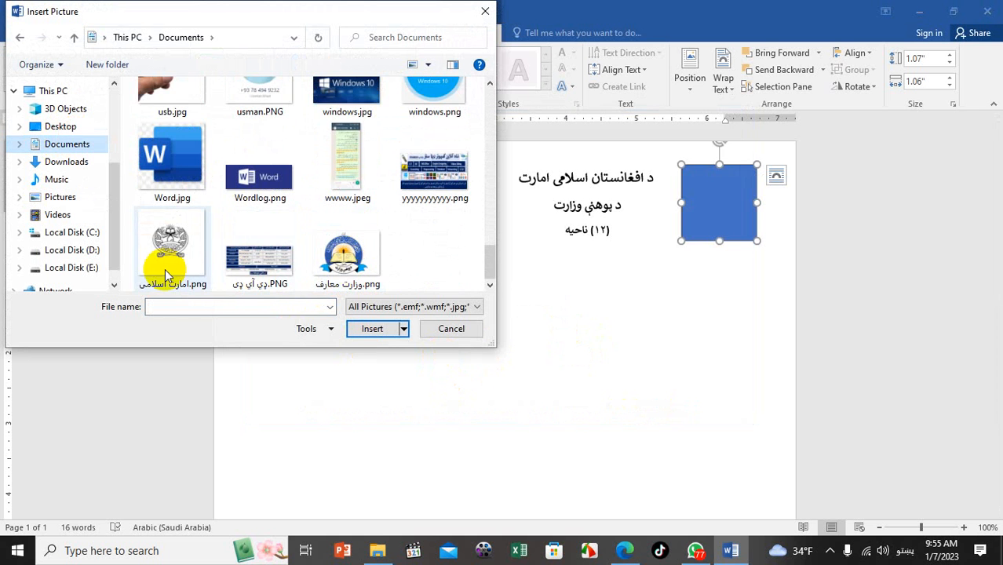
left_click(173, 244)
left_click(372, 330)
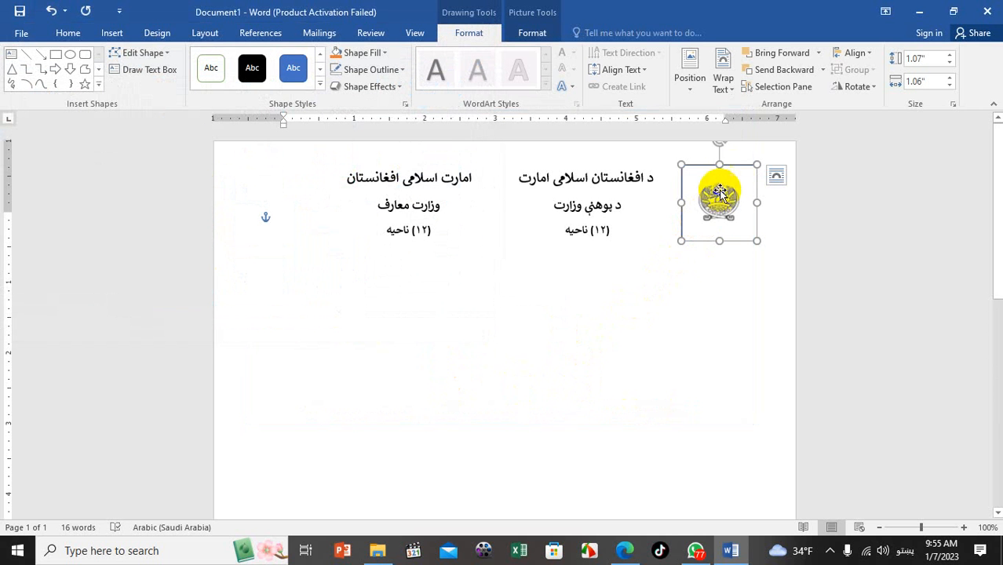
Enlarge the emblem to about 1.21" by 1.24" and Ctrl-drag a copy to the header's left
left_click_drag(719, 165, 716, 156)
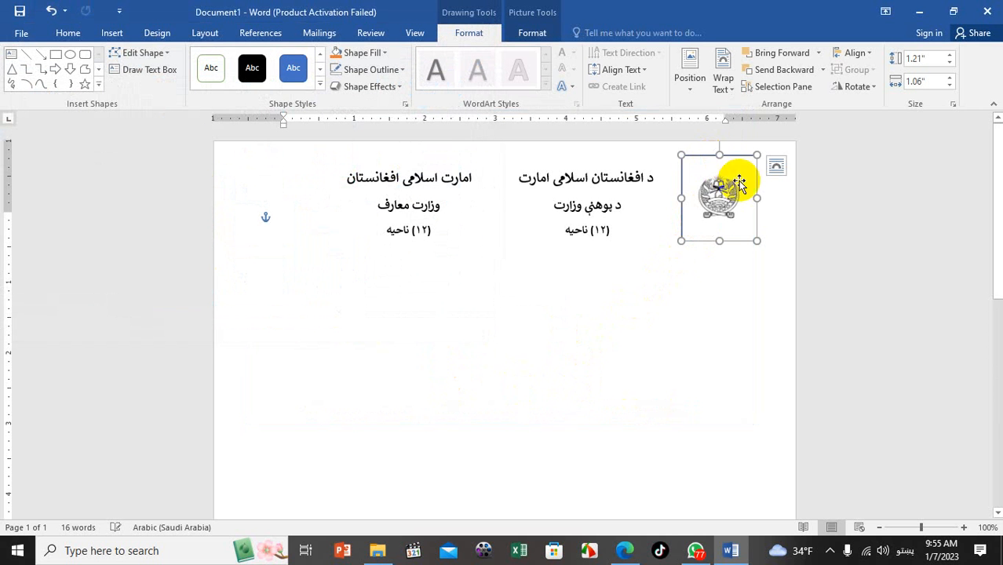
left_click_drag(755, 197, 770, 198)
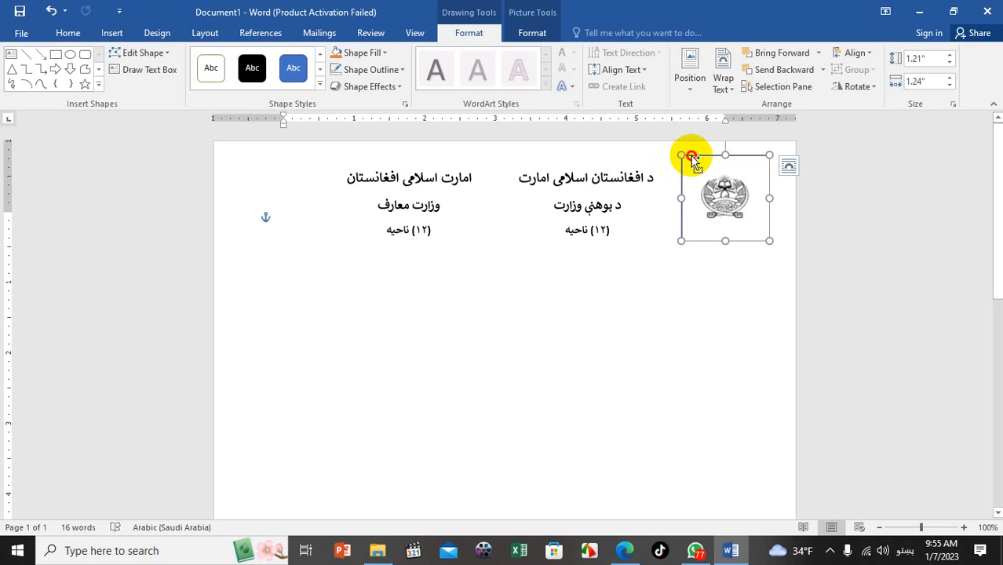
left_click_drag(693, 159, 242, 161)
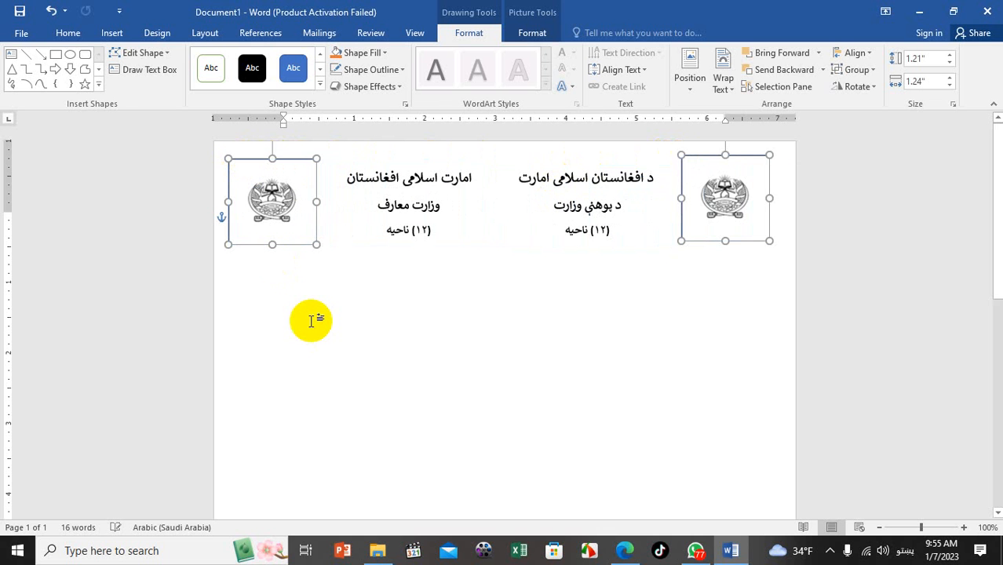
Delete the old logo from the left end of the header
left_click(316, 275)
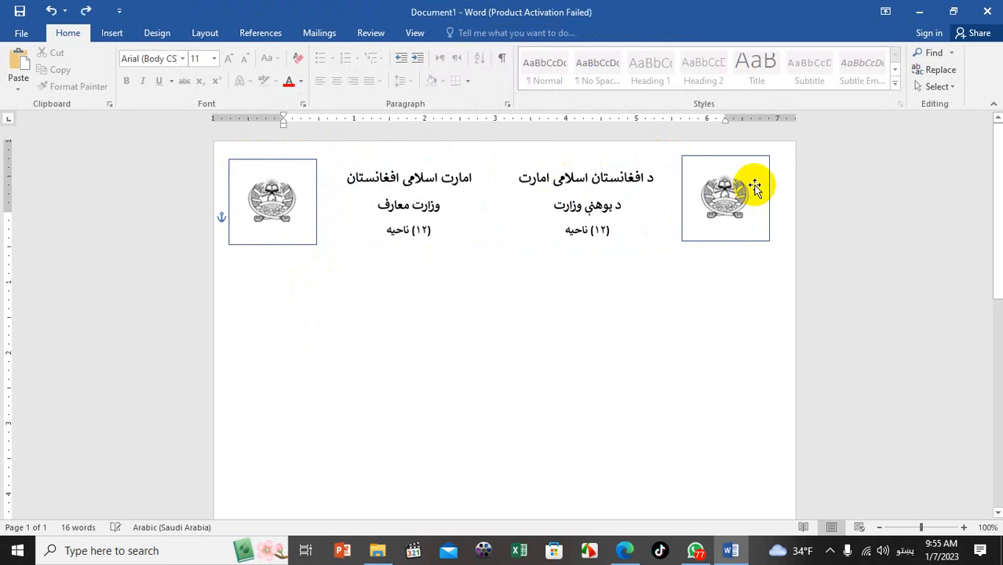
left_click(271, 243)
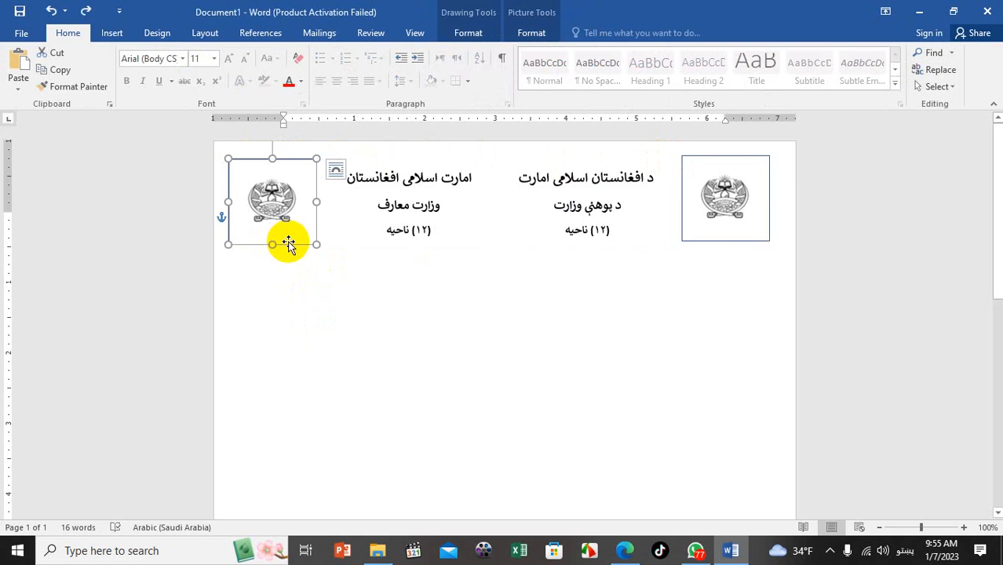
key("Delete")
Ctrl-drag the right emblem to duplicate it at the header's left edge
left_click(718, 174)
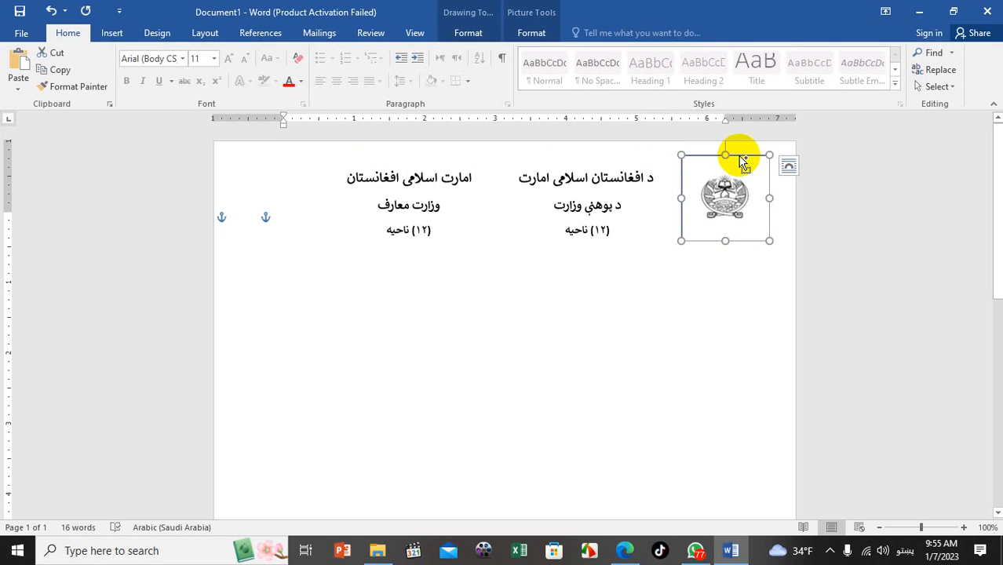
left_click_drag(739, 155, 295, 155)
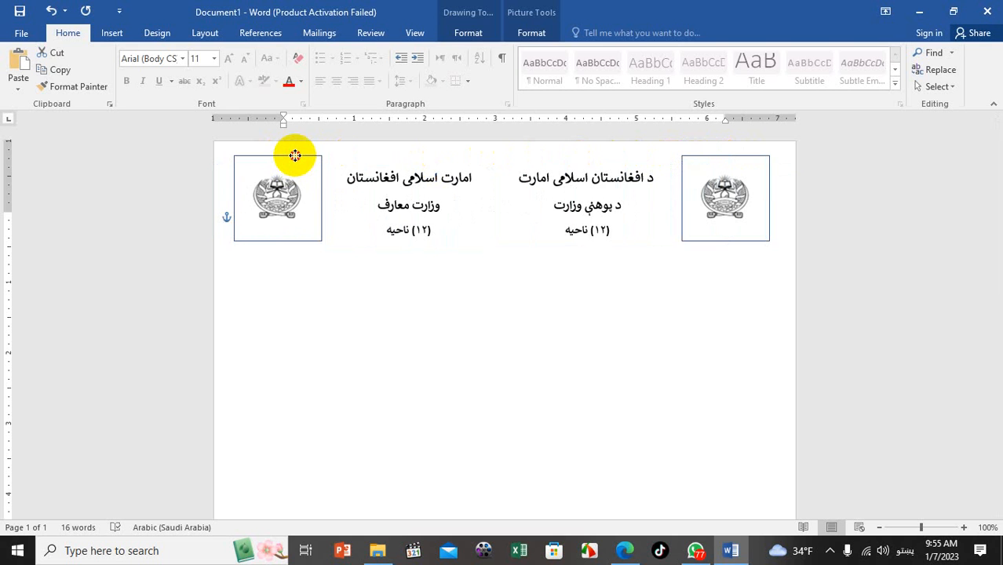
left_click_drag(295, 155, 294, 157)
left_click(360, 316)
left_click(295, 200)
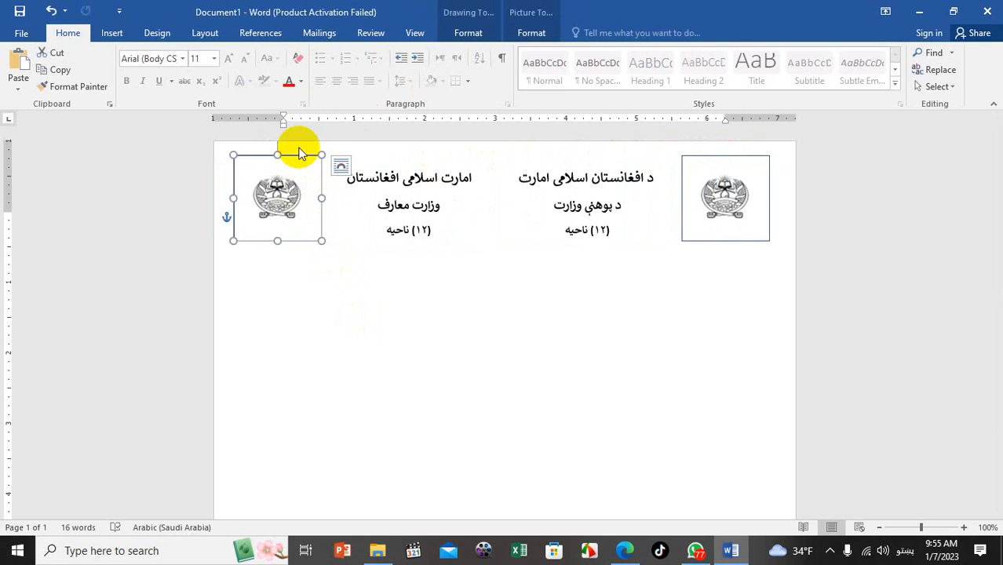
Select the left emblem copy and bring up its Drawing Tools Format options
left_click(304, 141)
left_click(303, 164)
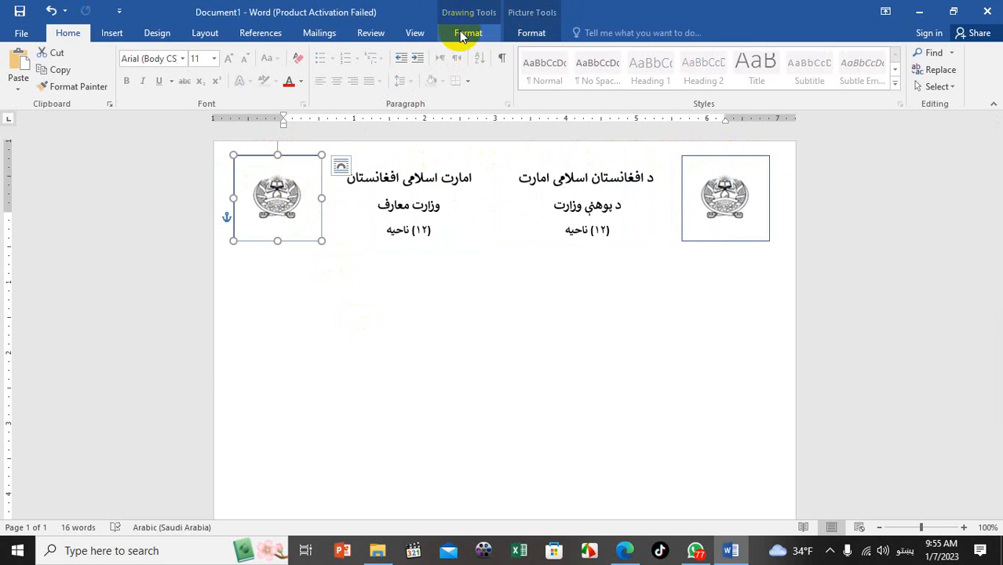
left_click(465, 33)
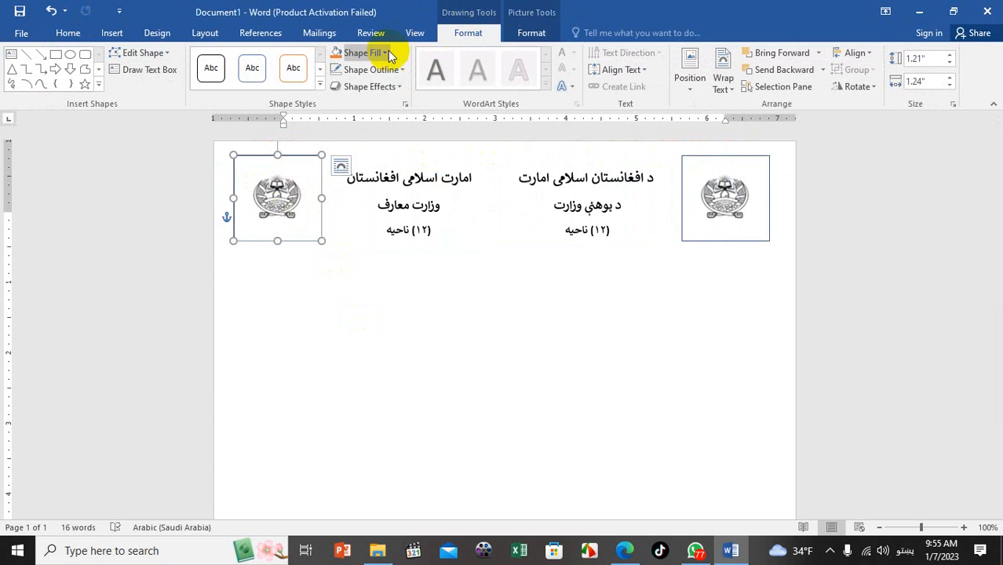
left_click(512, 35)
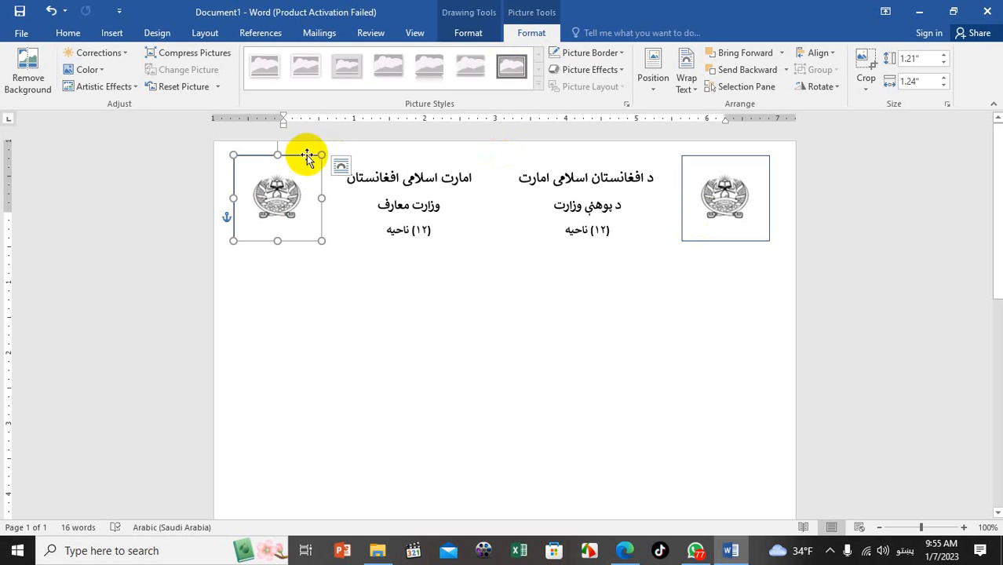
left_click(453, 35)
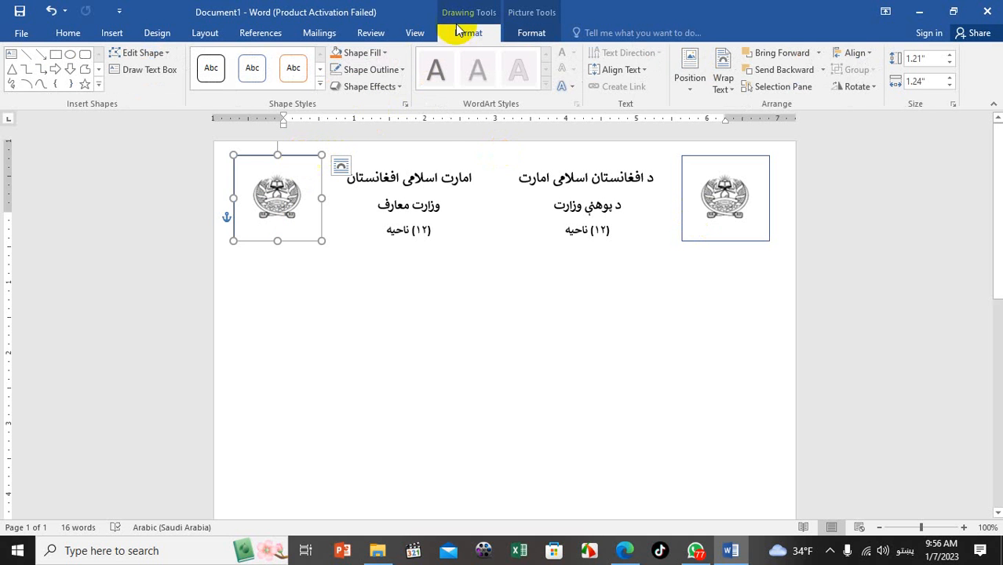
Fill the left shape with the picture وزارت معارف.png
left_click(385, 54)
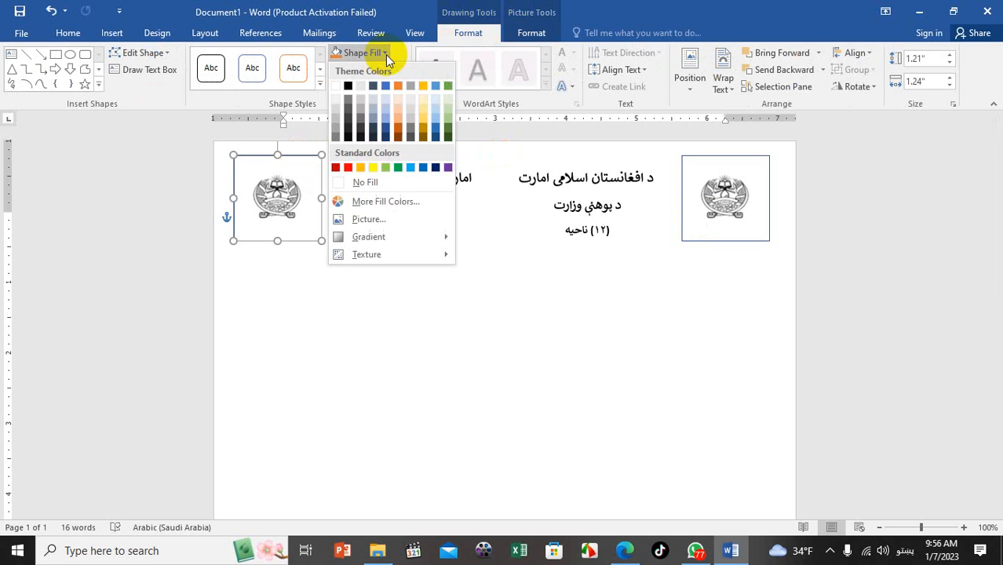
left_click(341, 216)
left_click(673, 415)
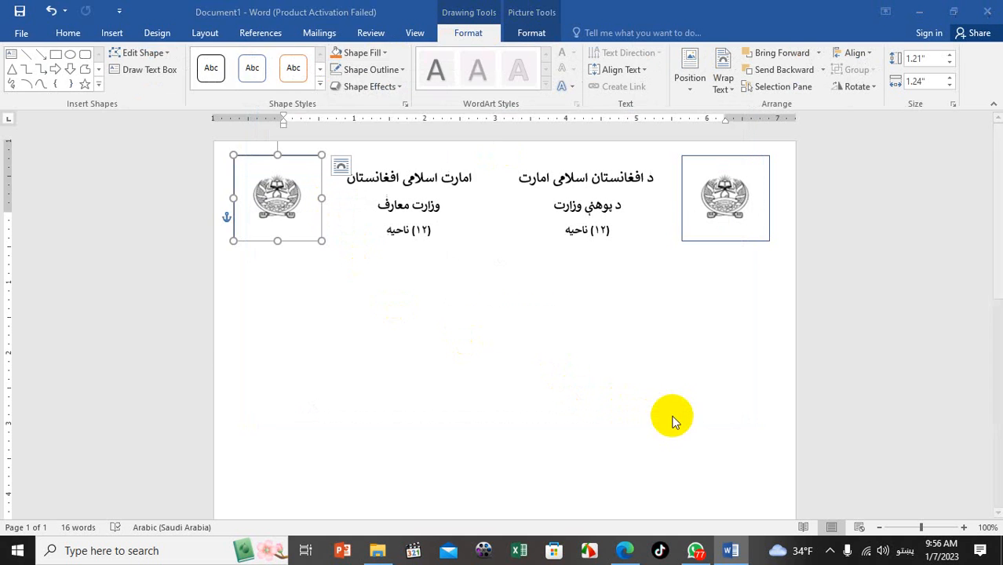
scroll(365, 179, "down", 5)
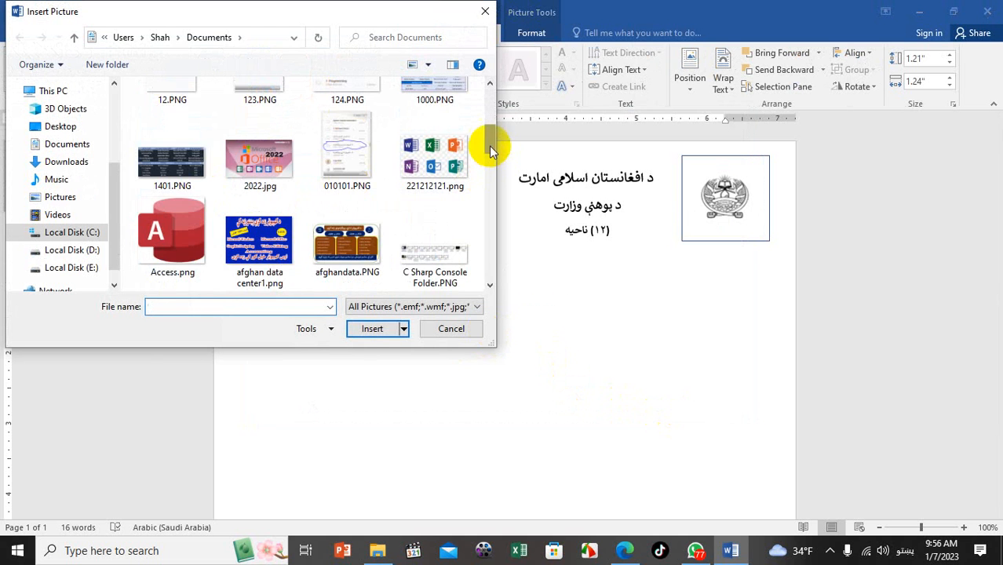
left_click_drag(488, 145, 488, 280)
double_click(330, 253)
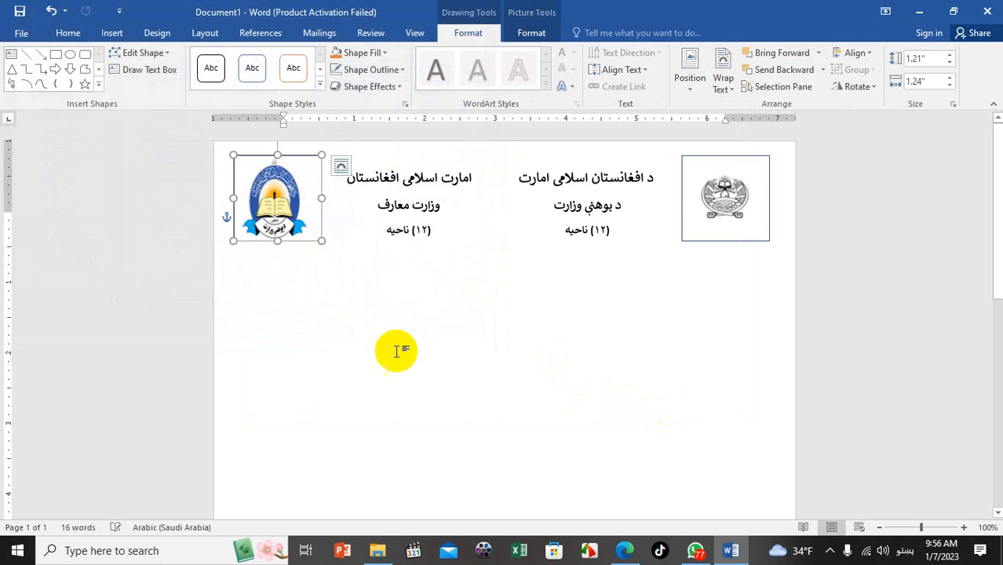
Resize the new logo to about 1.13" by 1.05" beside the header text
left_click(398, 352)
left_click(290, 228)
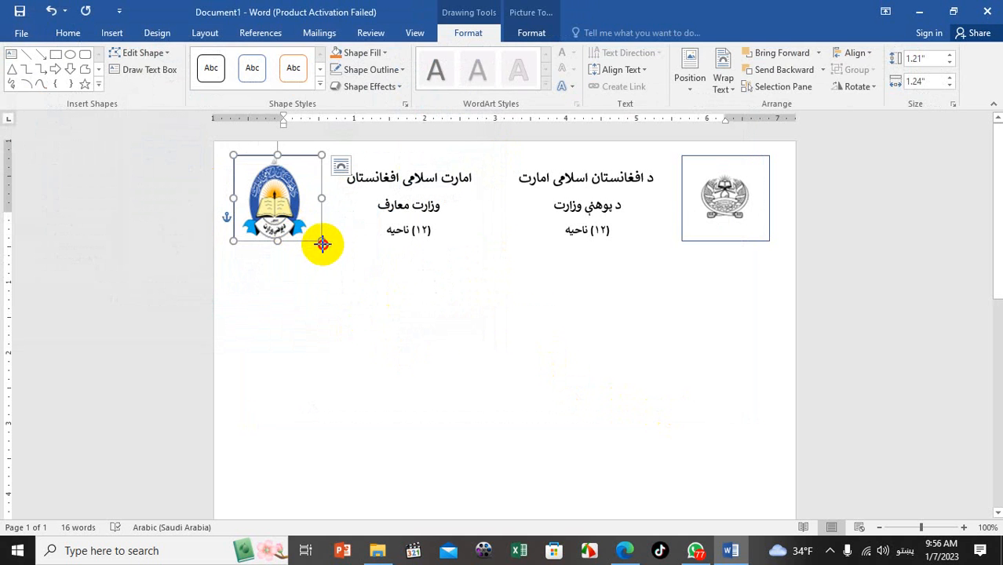
left_click_drag(322, 243, 293, 210)
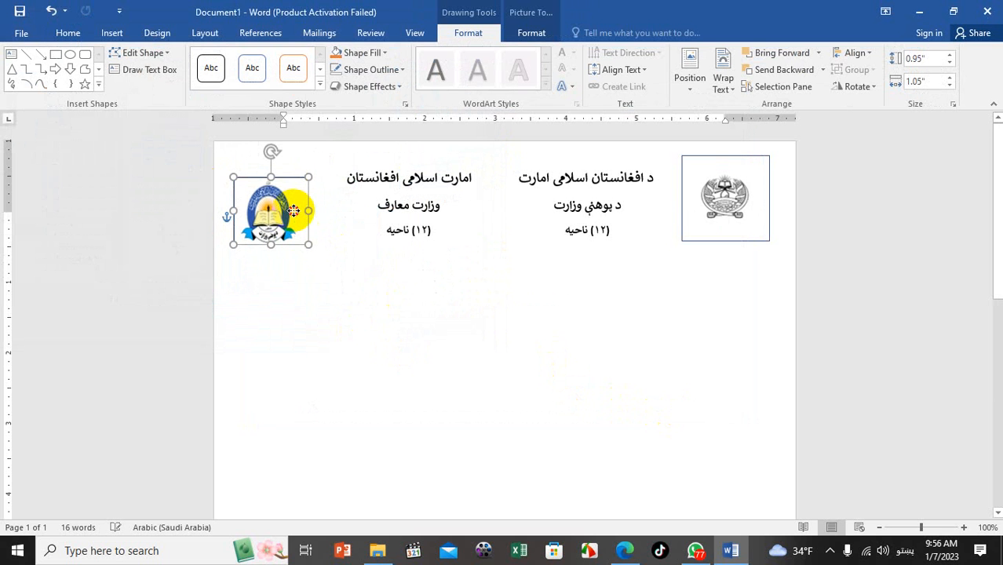
left_click_drag(271, 171, 271, 164)
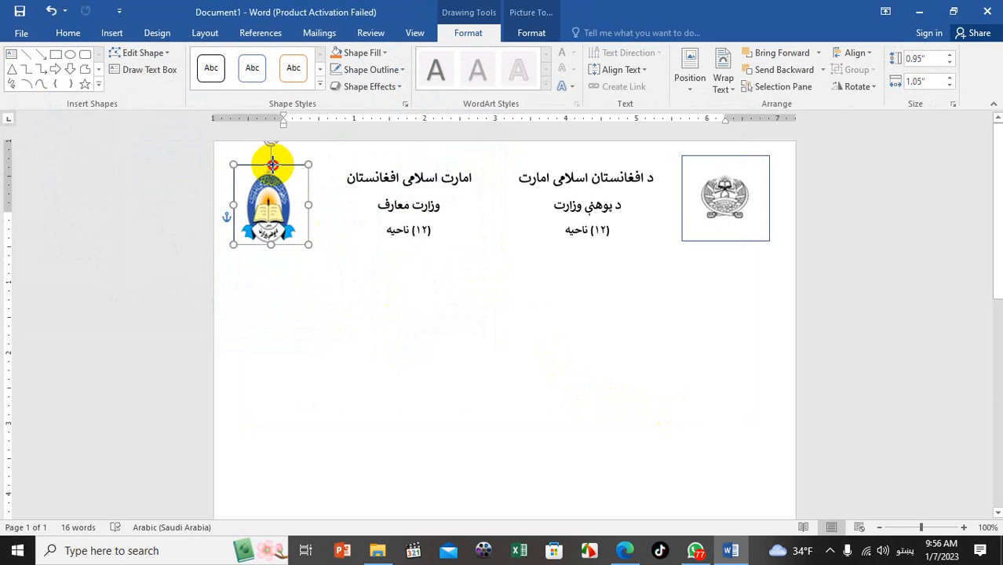
left_click(312, 201)
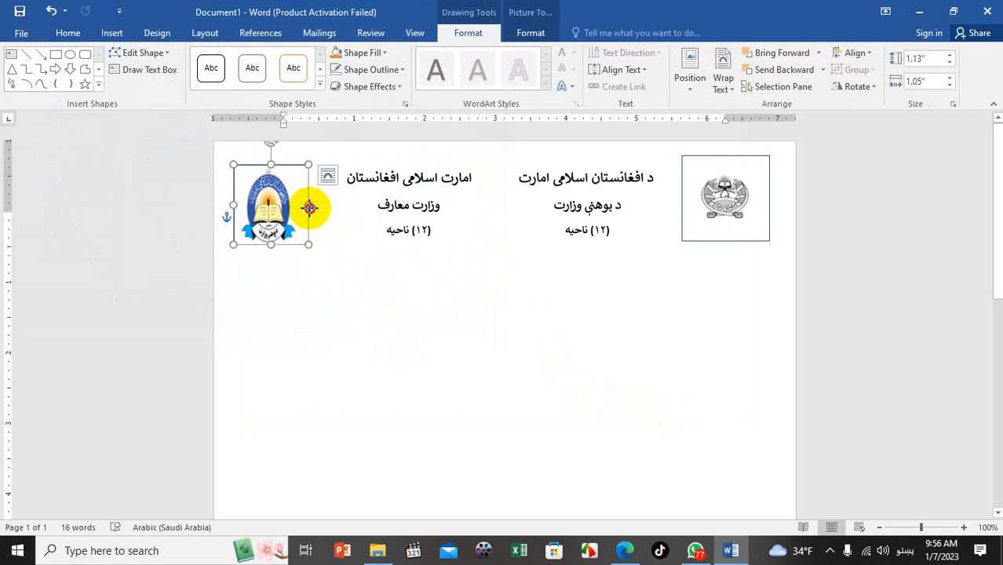
left_click_drag(309, 206, 318, 207)
left_click(867, 230)
left_click(764, 193)
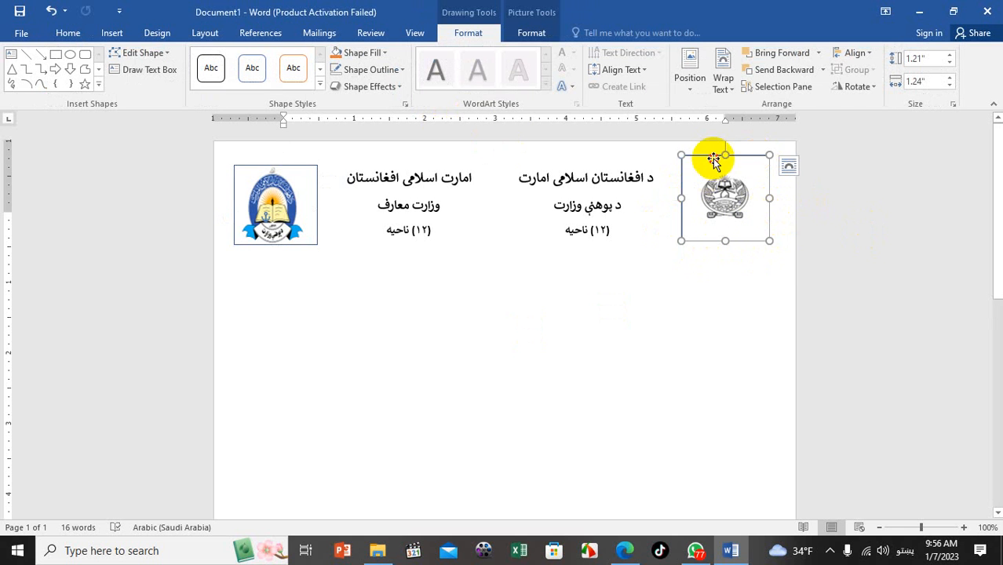
Set No Outline on the right emblem and then on the left logo
left_click(378, 69)
left_click(365, 201)
left_click(444, 293)
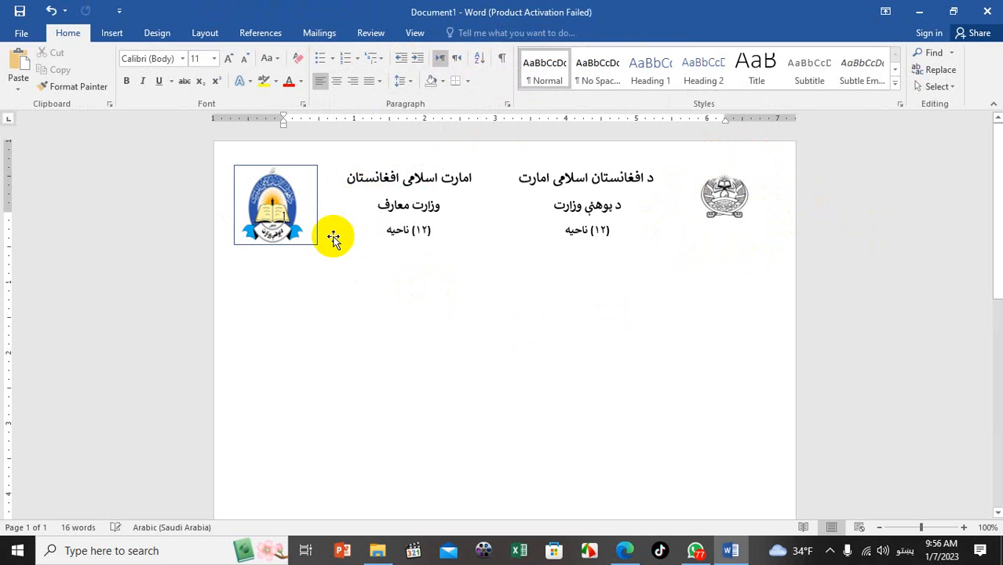
left_click(303, 168)
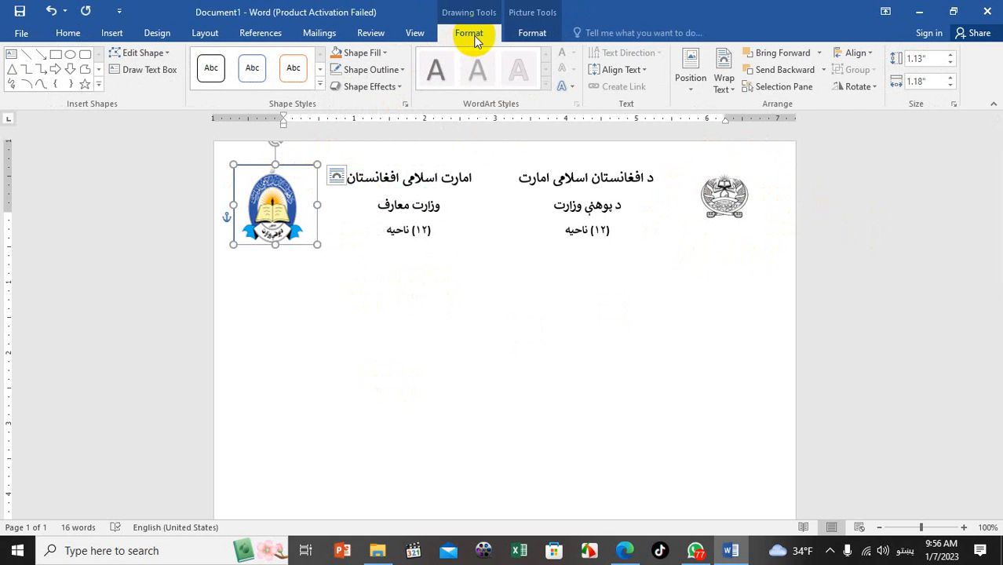
left_click(384, 86)
left_click(378, 69)
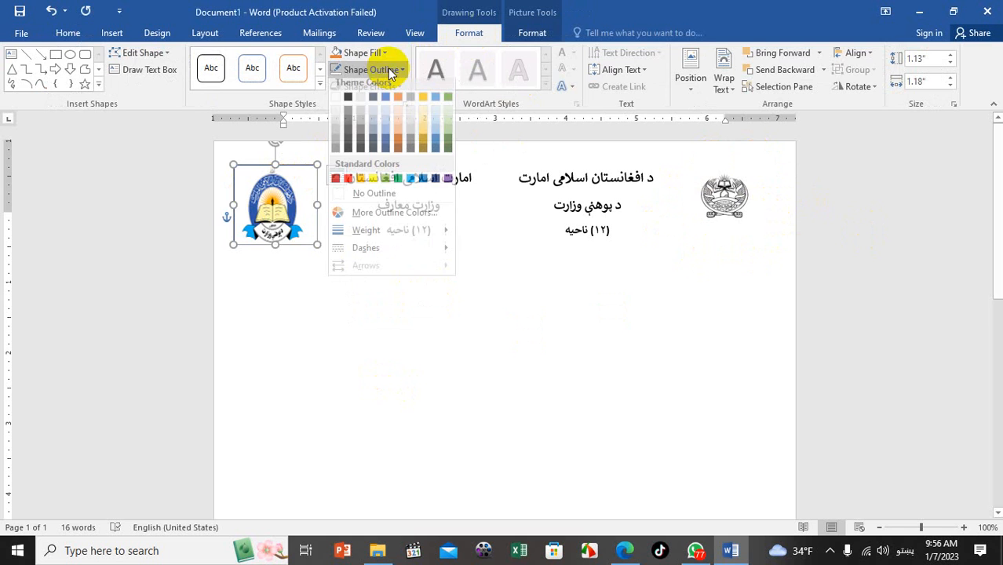
left_click(355, 198)
left_click(415, 284)
left_click(301, 226)
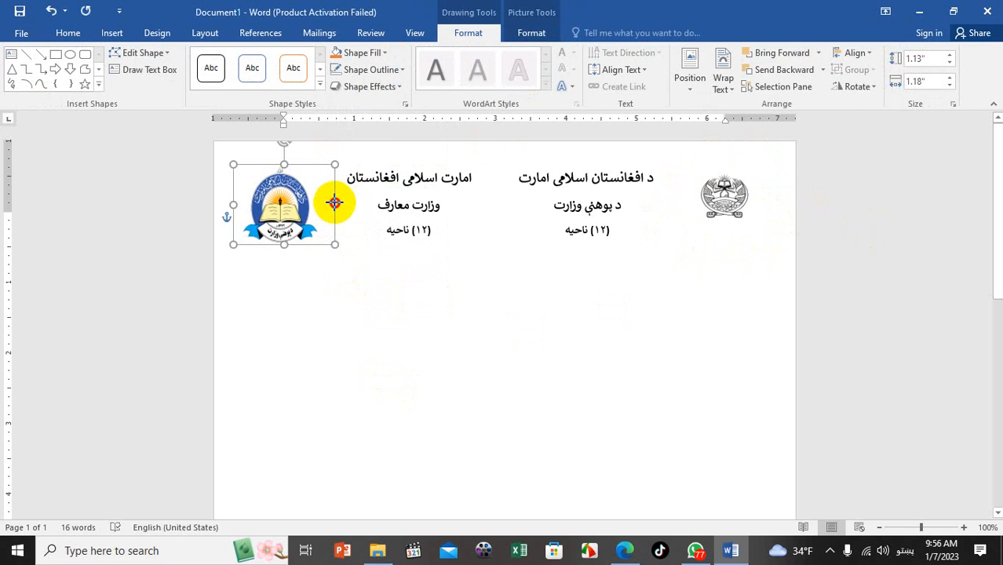
left_click(422, 345)
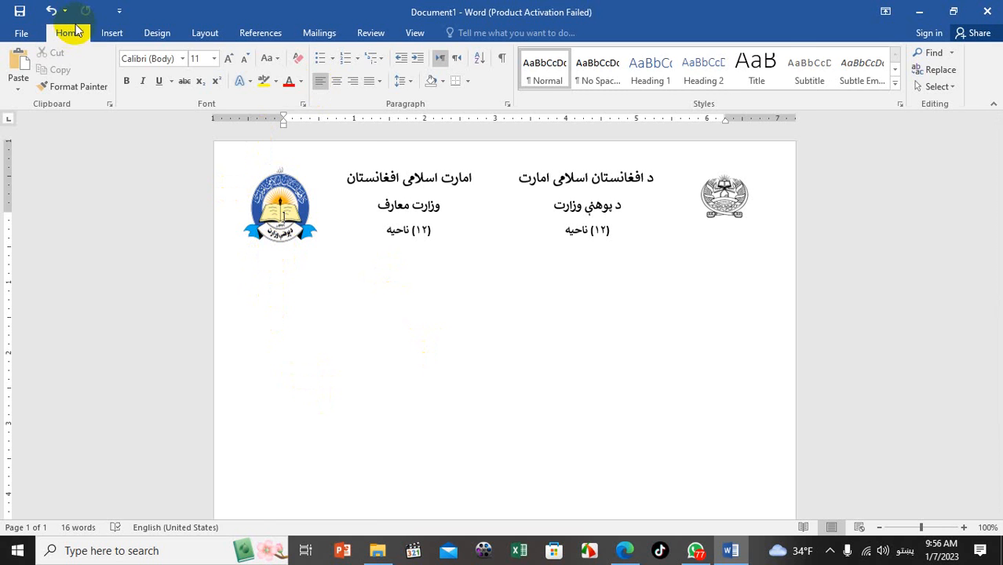
Draw a text box below the left logo and type 'مکتوب شمیره: 12345'
left_click(111, 33)
left_click(203, 75)
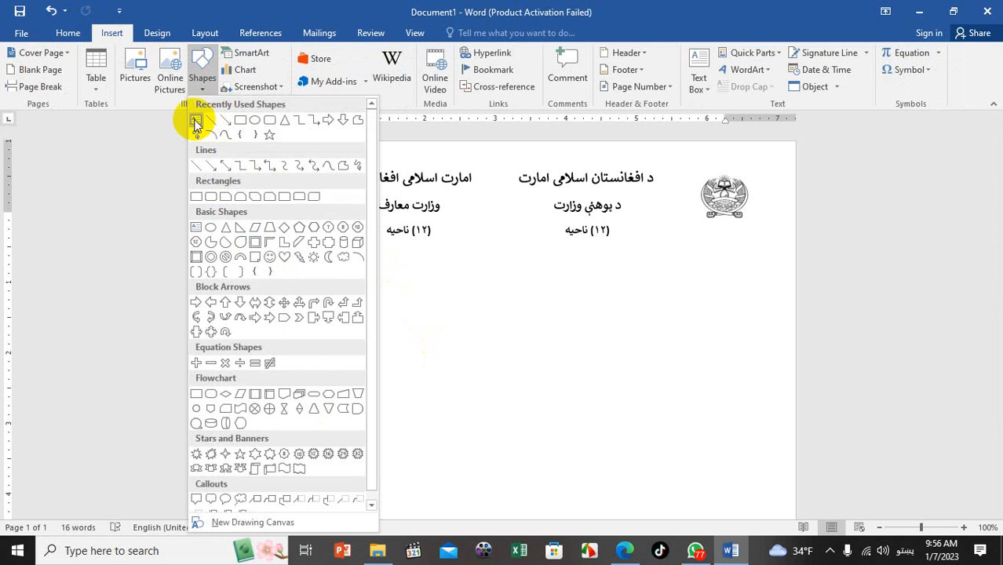
left_click(196, 124)
left_click_drag(234, 257, 410, 289)
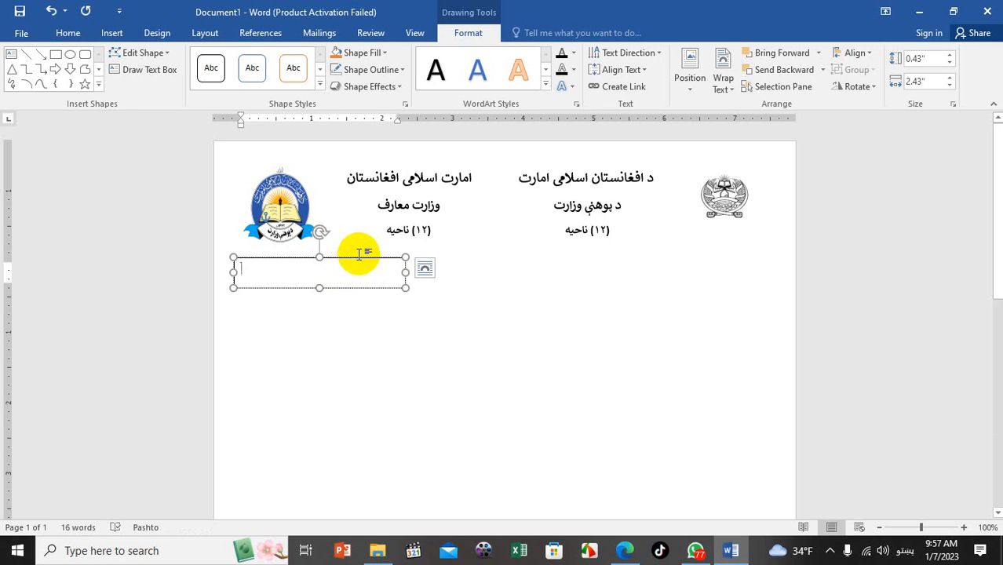
left_click(352, 297)
left_click(357, 267)
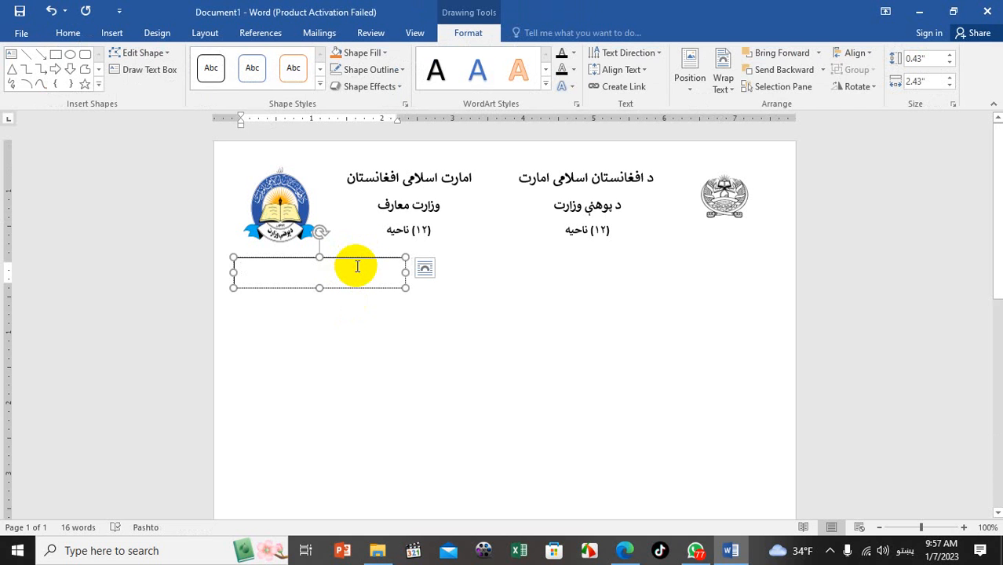
type("مکا")
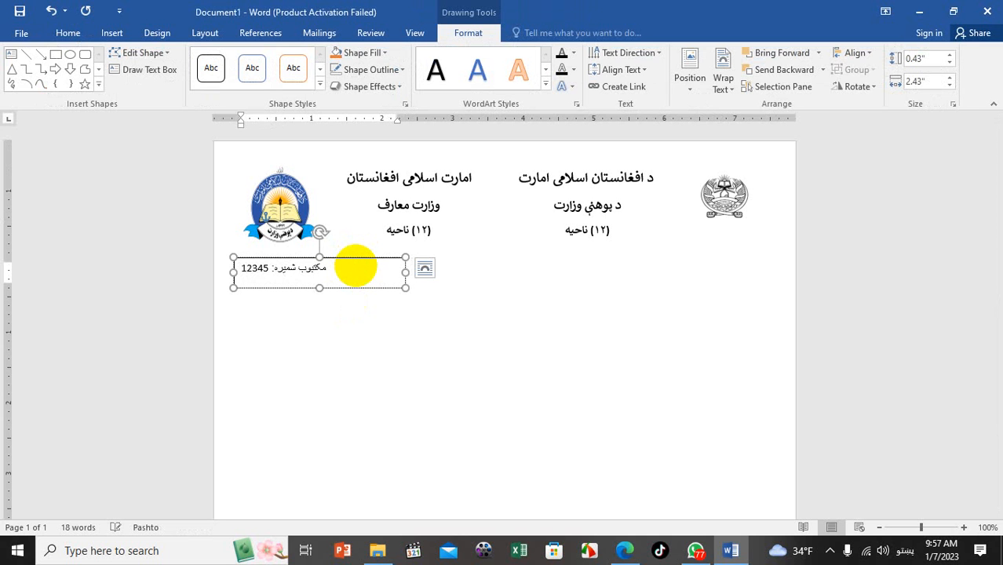
Remove the text box's border outline
left_click(380, 386)
left_click(365, 259)
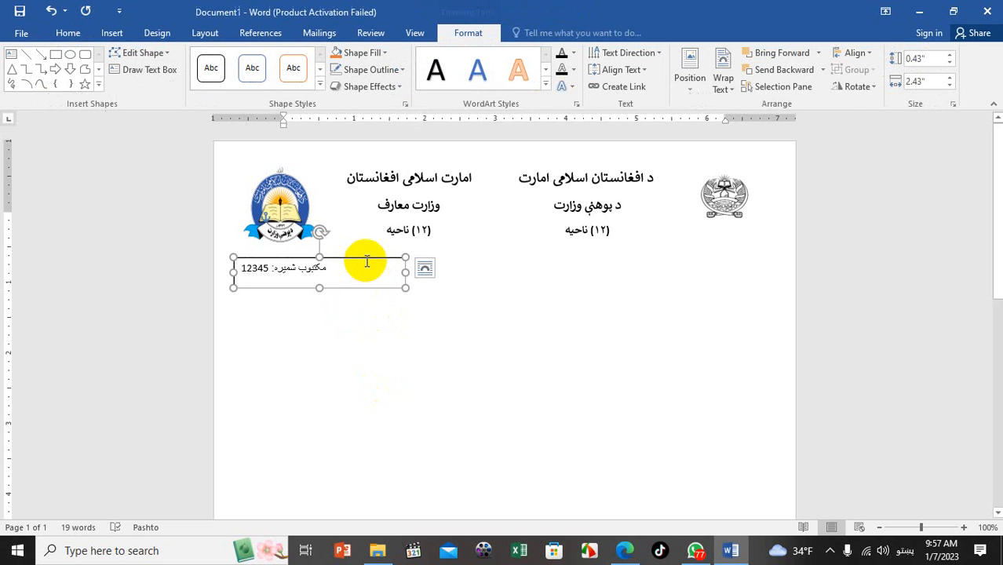
left_click(372, 70)
left_click(370, 197)
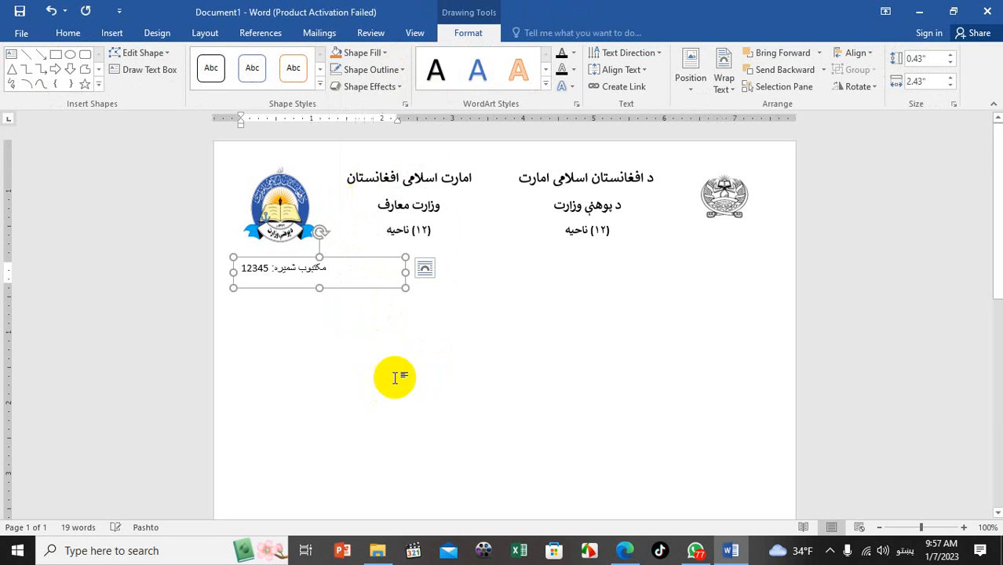
left_click(398, 386)
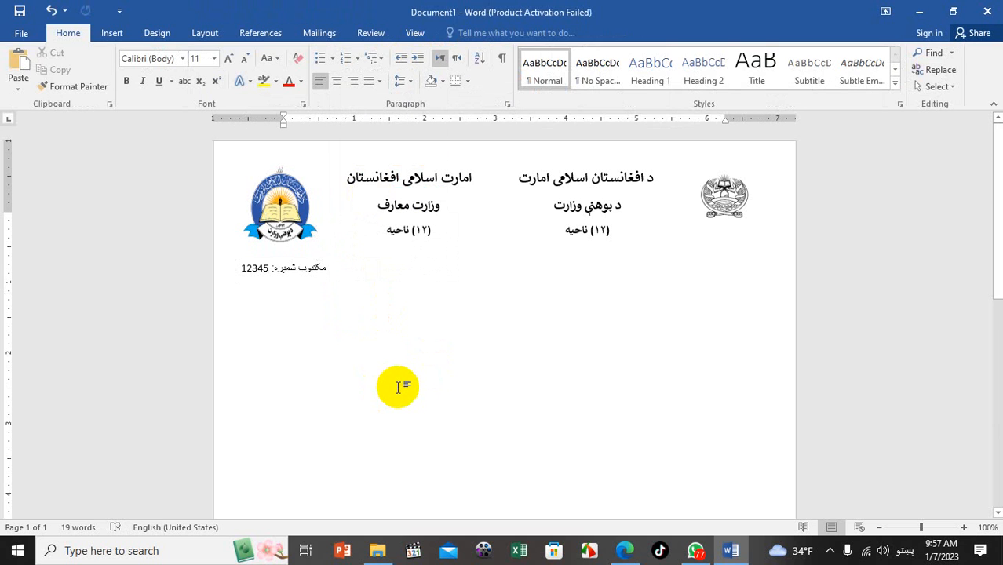
Delete the 'مکتوب شمیره: 12345' text box from below the left logo
left_click(326, 265)
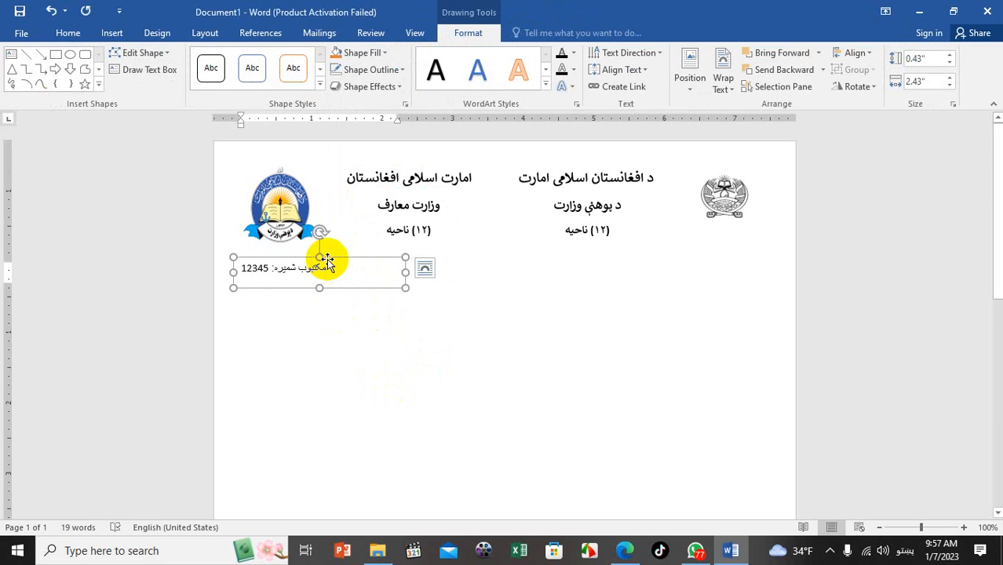
key("Delete")
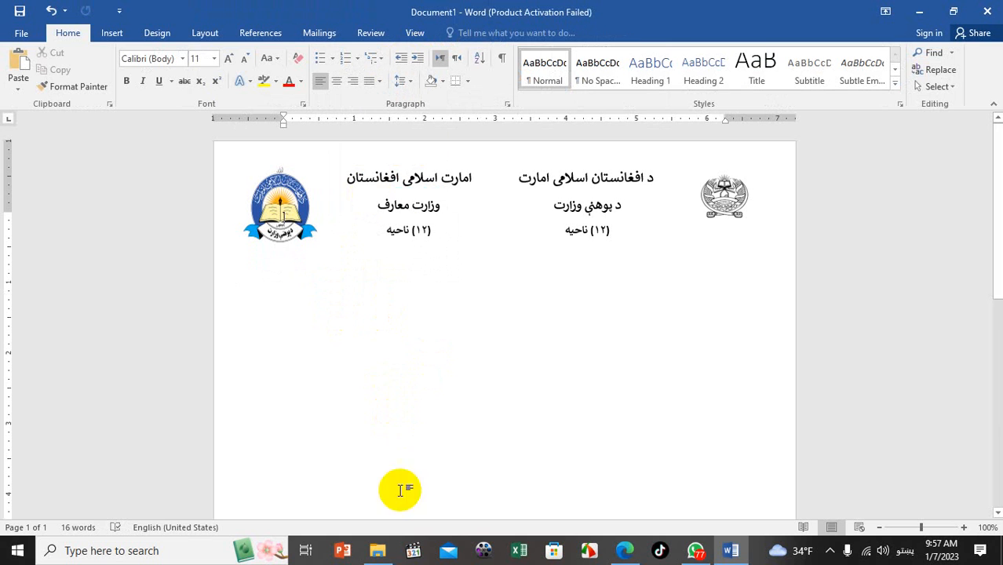
mouse_move(380, 542)
left_click(430, 272)
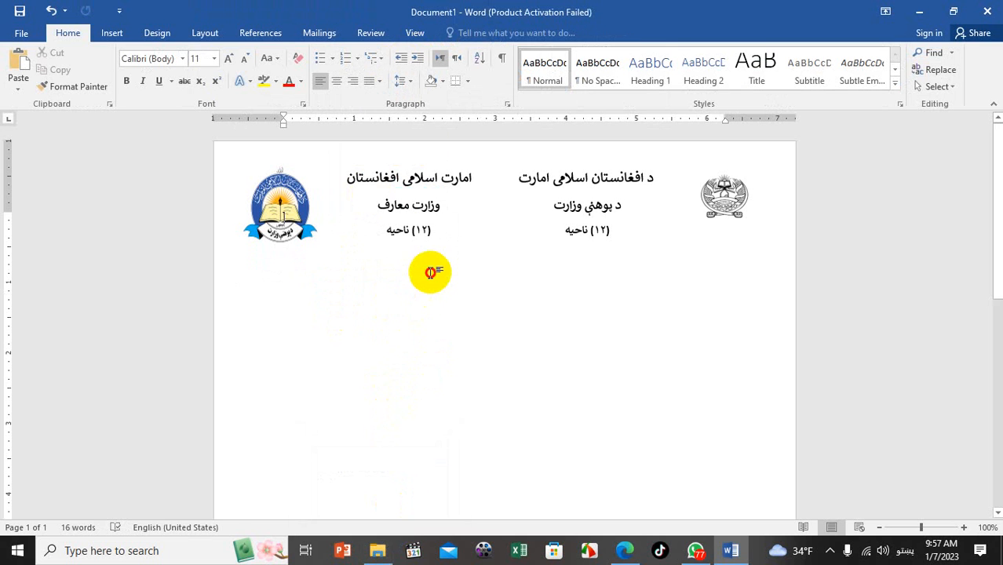
key("ctrl+z")
key("ctrl+z")
left_click(110, 33)
left_click(98, 86)
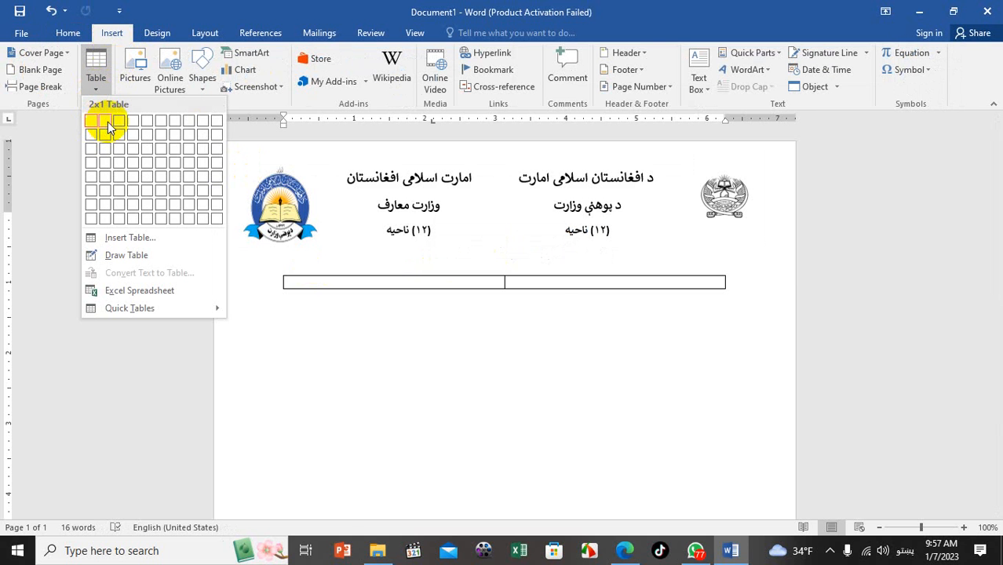
Insert a 1-row, 2-column table and add four blank lines to stretch the row
left_click(109, 126)
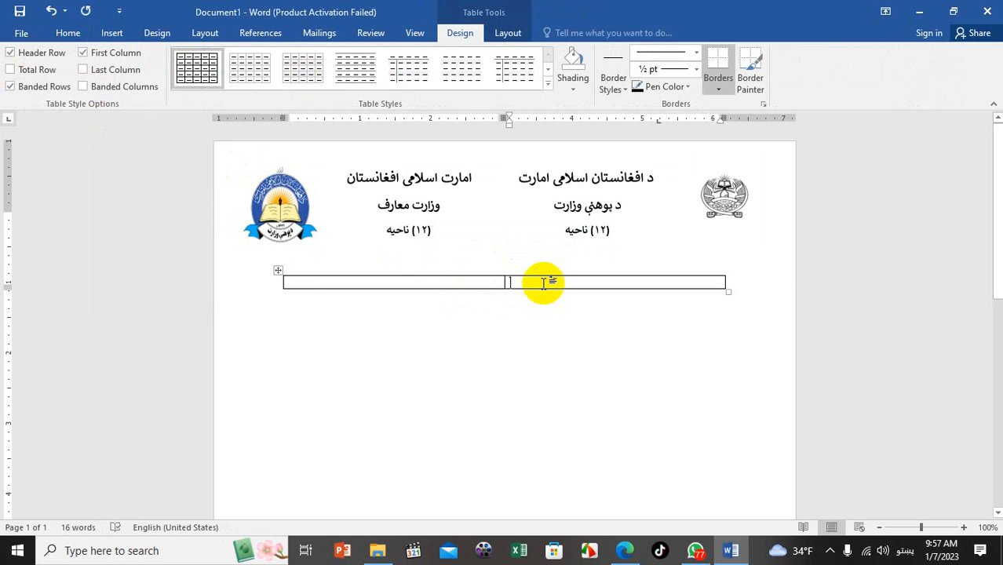
key("Return")
key("Return")
key("Return")
key("Return")
key("Return")
key("Return")
key("Return")
key("Return")
key("Return")
key("Return")
key("Return")
key("Return")
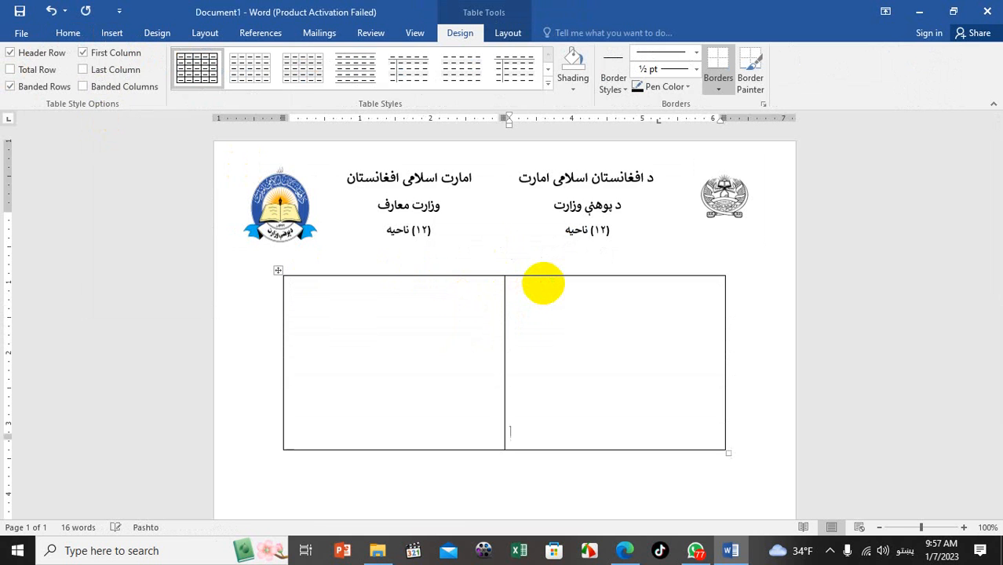
key("Return")
key("Return")
key("Return")
key("Return")
key("Return")
key("Return")
key("Return")
key("Return")
key("Return")
key("Return")
key("Return")
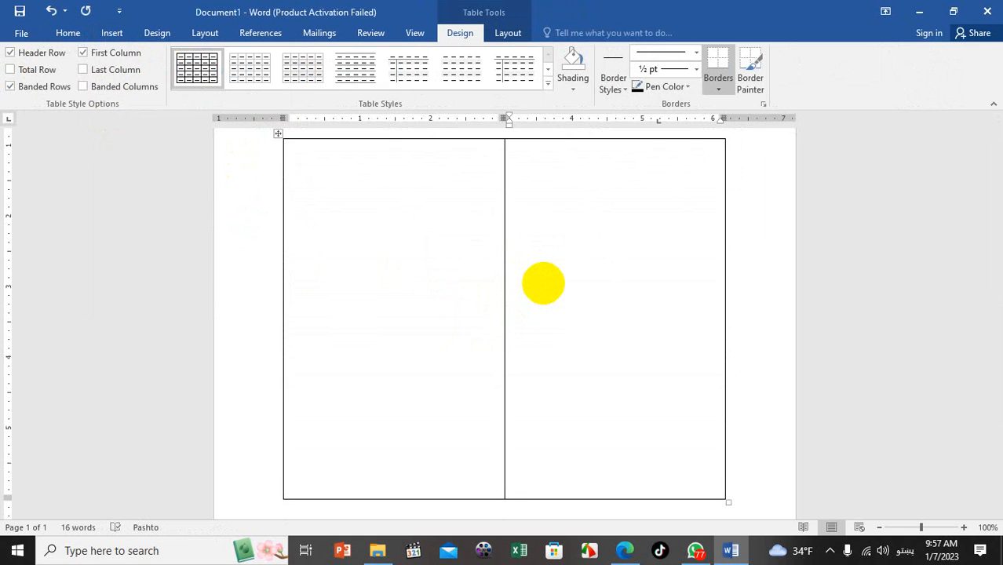
scroll(544, 282, "down", 7)
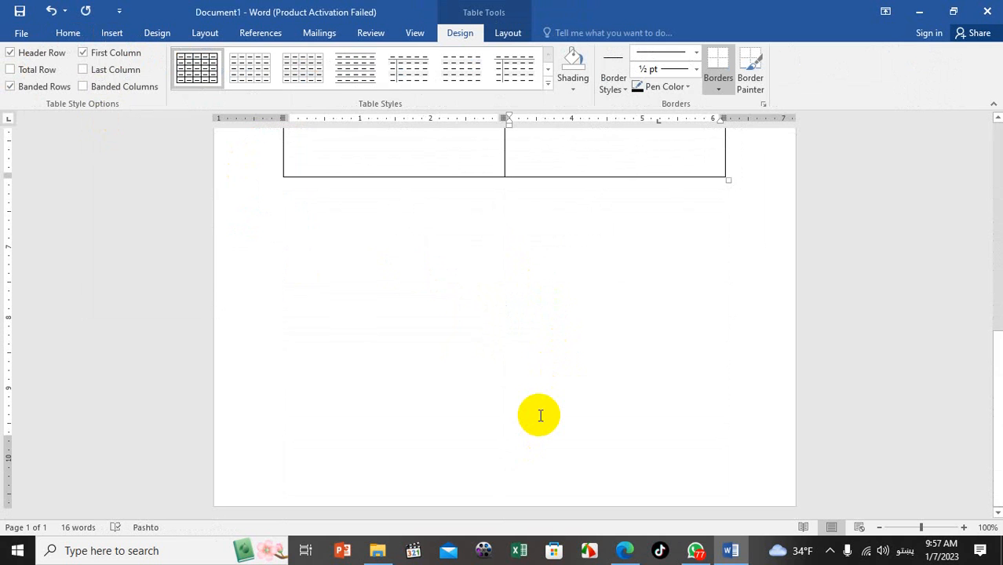
key("Return")
key("Return")
key("Return")
key("Return")
key("Return")
key("Return")
key("Return")
key("Return")
key("Return")
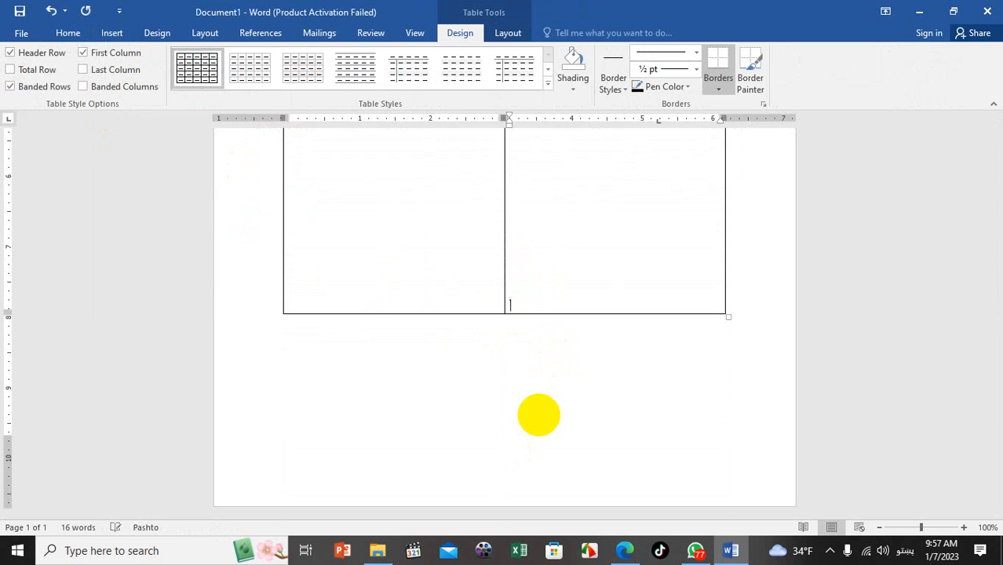
key("Return")
key("Return")
key("Return")
key("Return")
key("Return")
key("Return")
key("Return")
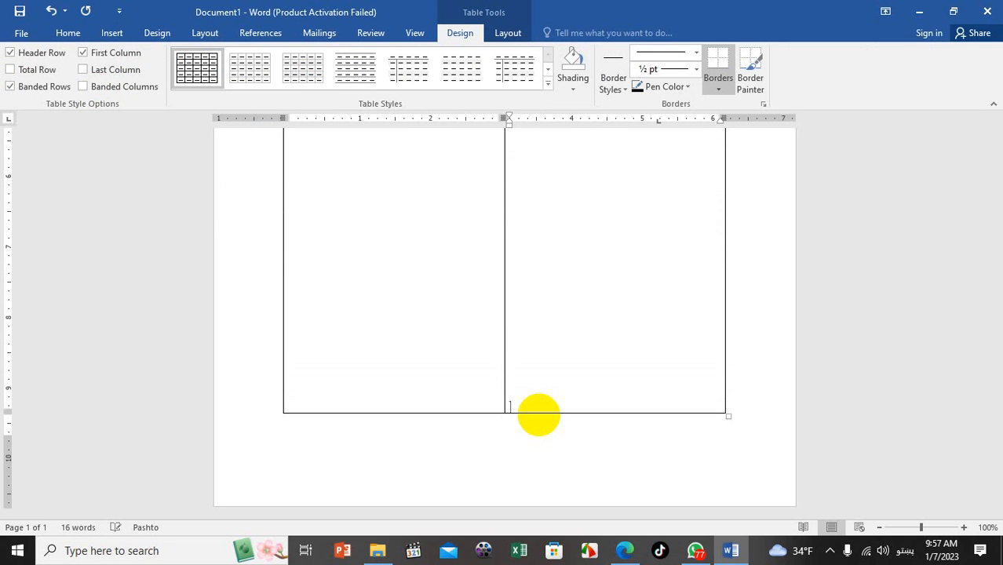
scroll(540, 416, "up", 7)
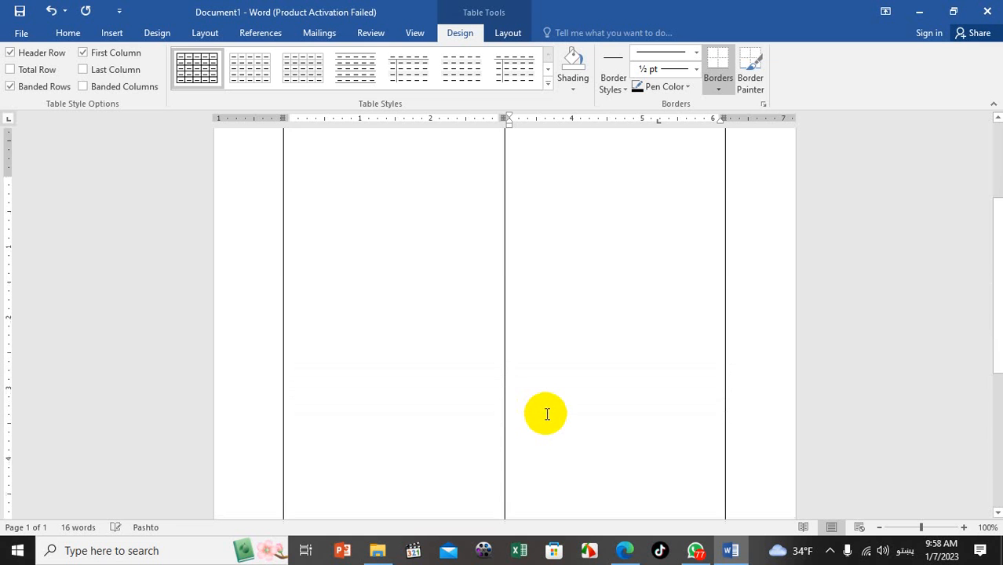
left_click(518, 332)
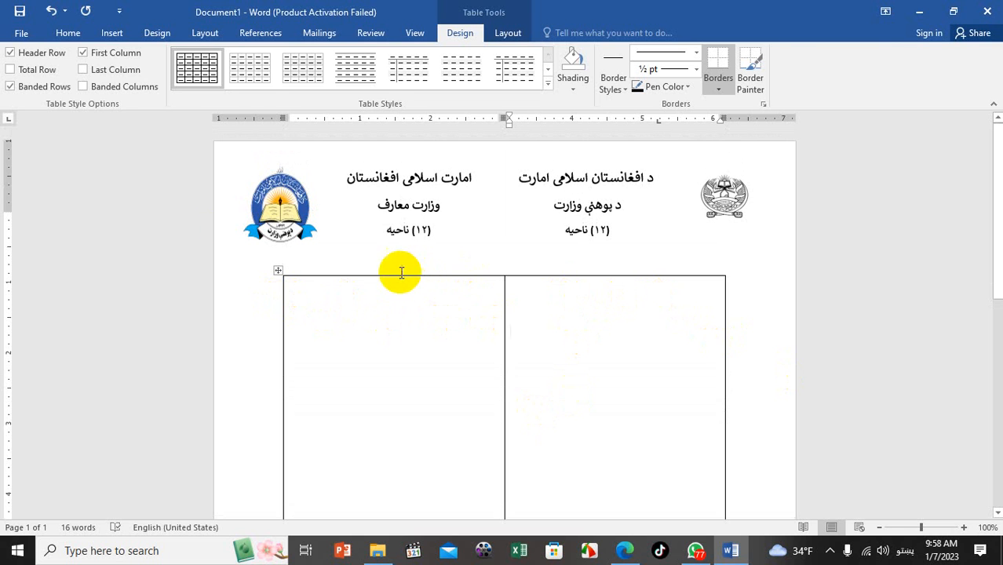
Delete the tall table and insert a fresh 1-row, 2-column table
left_click(116, 33)
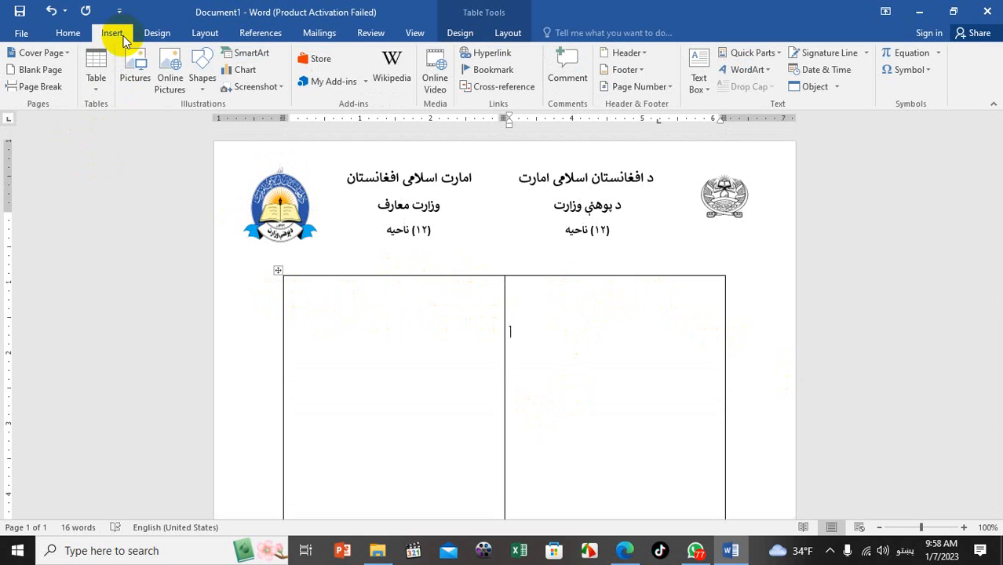
left_click(278, 270)
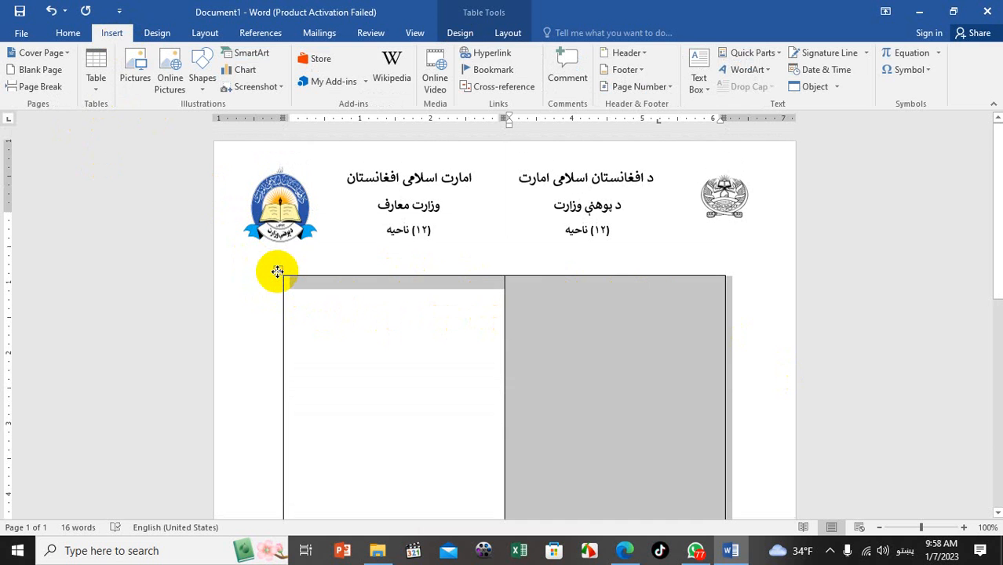
key("Delete")
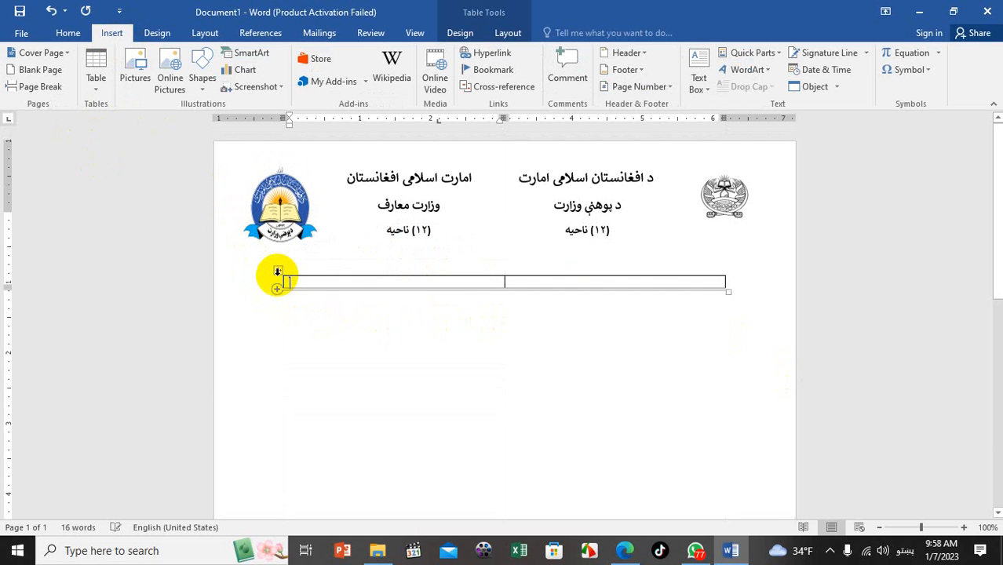
left_click(279, 270)
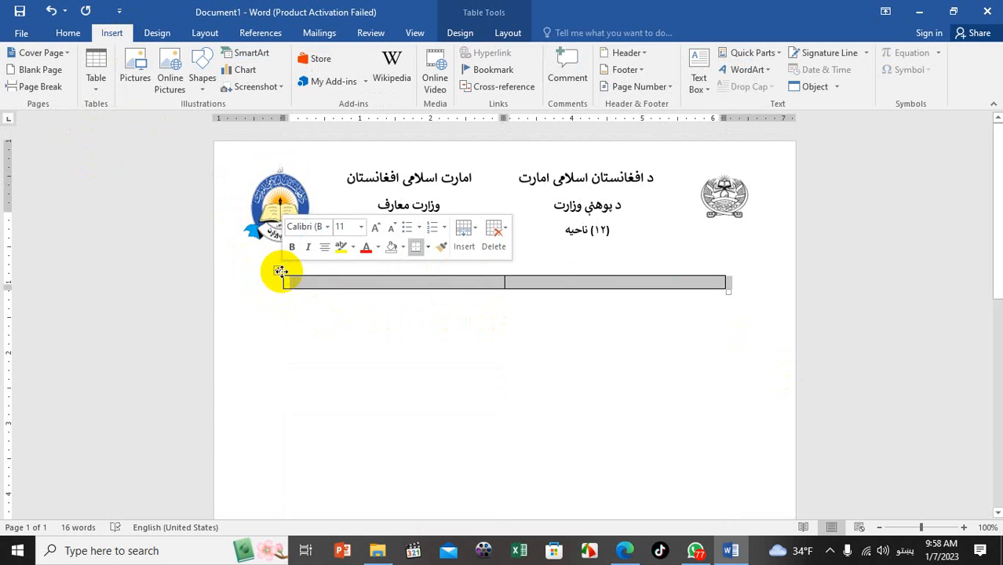
right_click(280, 271)
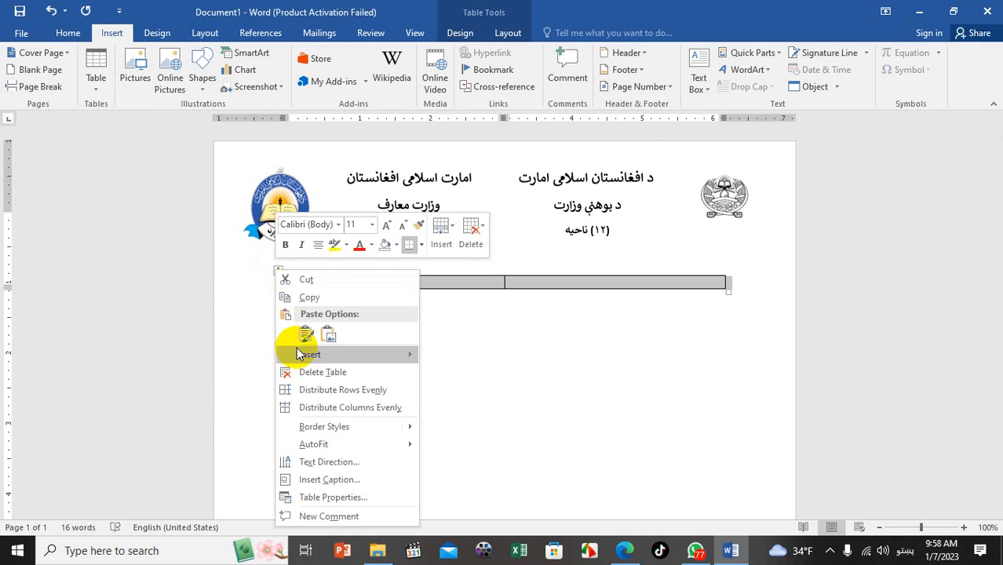
left_click(310, 372)
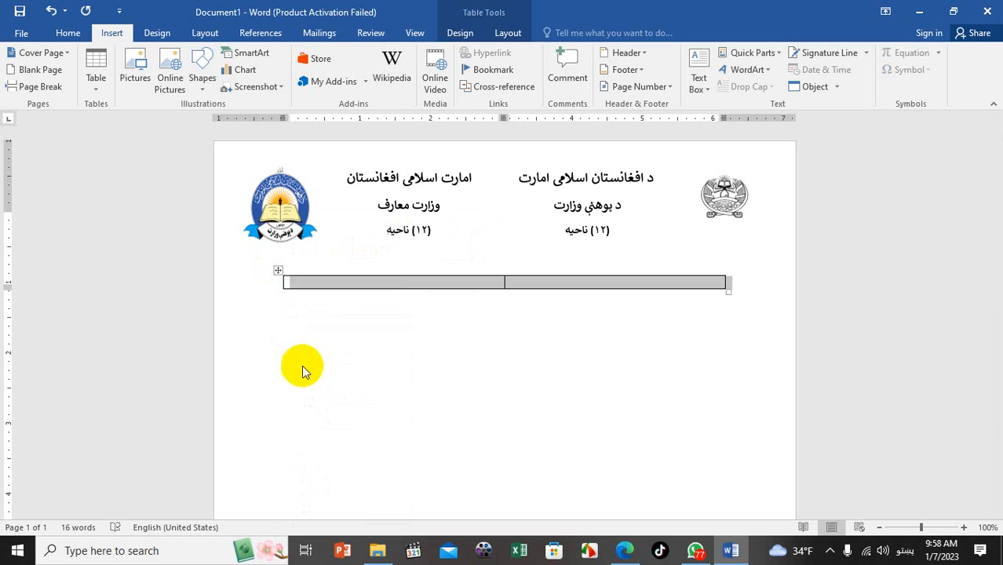
left_click(109, 87)
left_click(108, 121)
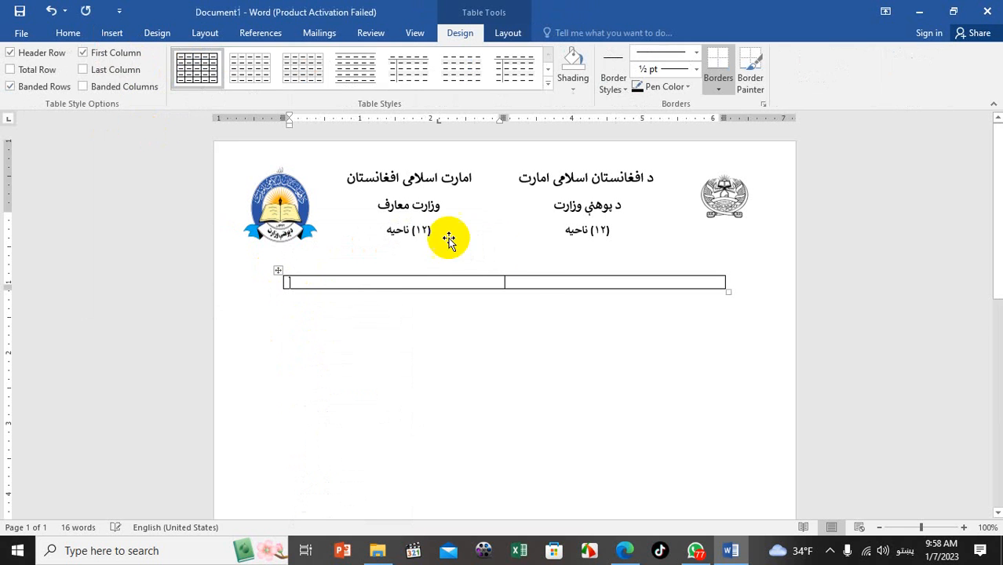
left_click(519, 286)
Launch the on-screen keyboard with Run 'osk', then close it
key("super+r")
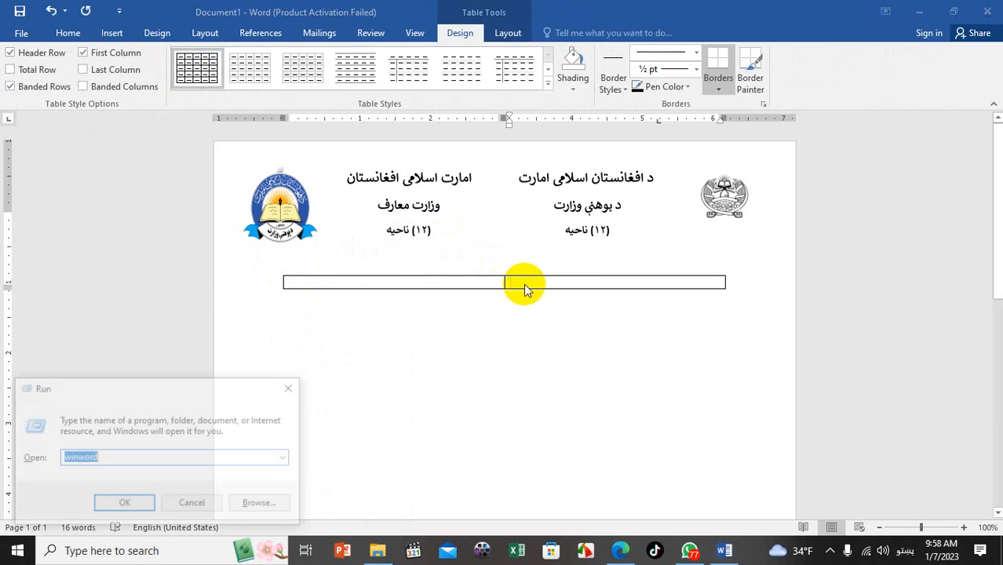
type("خسن")
key("Return")
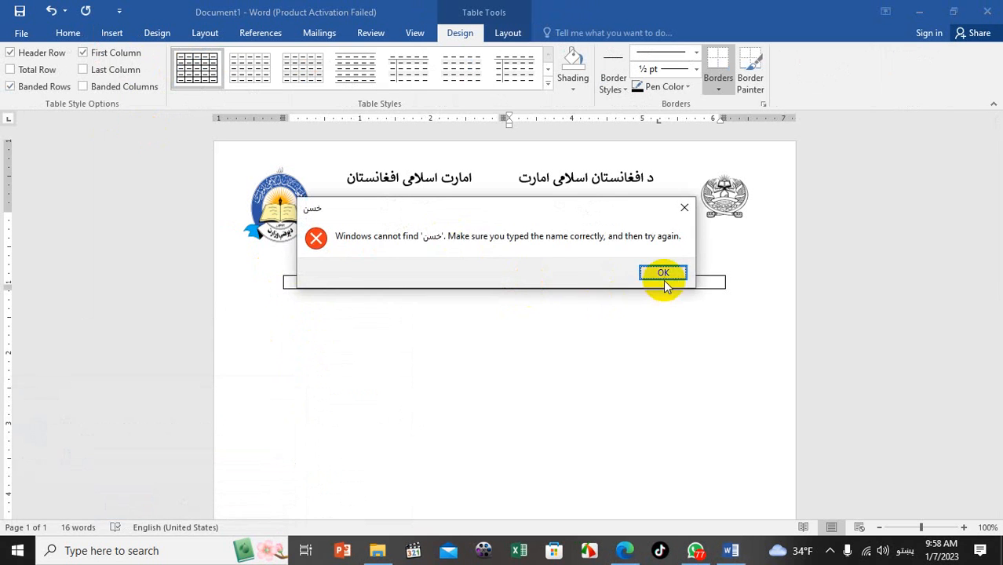
left_click(664, 275)
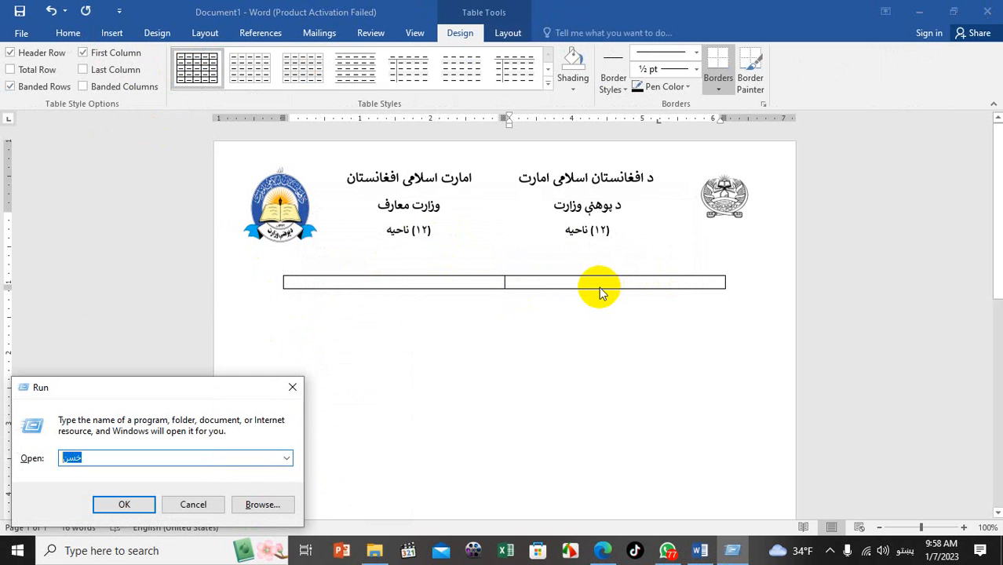
key("super+space")
type("osk")
key("Return")
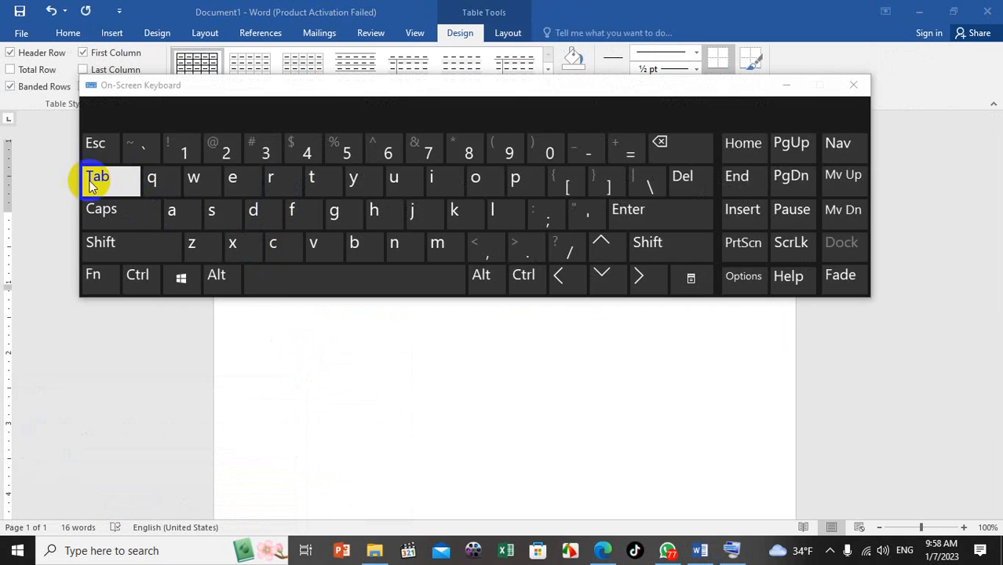
left_click(853, 84)
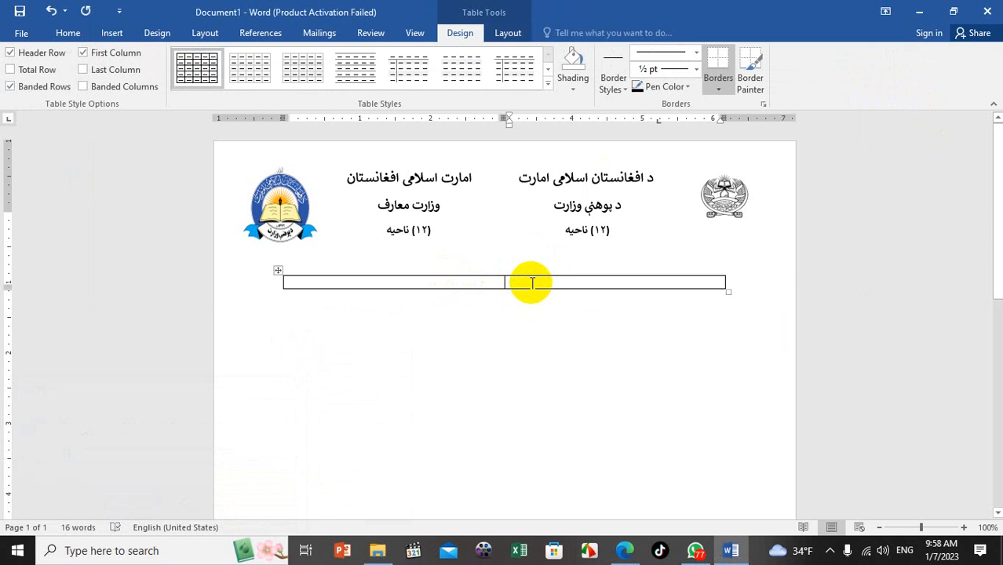
Add a second table row and lengthen it with three blank lines
key("Tab")
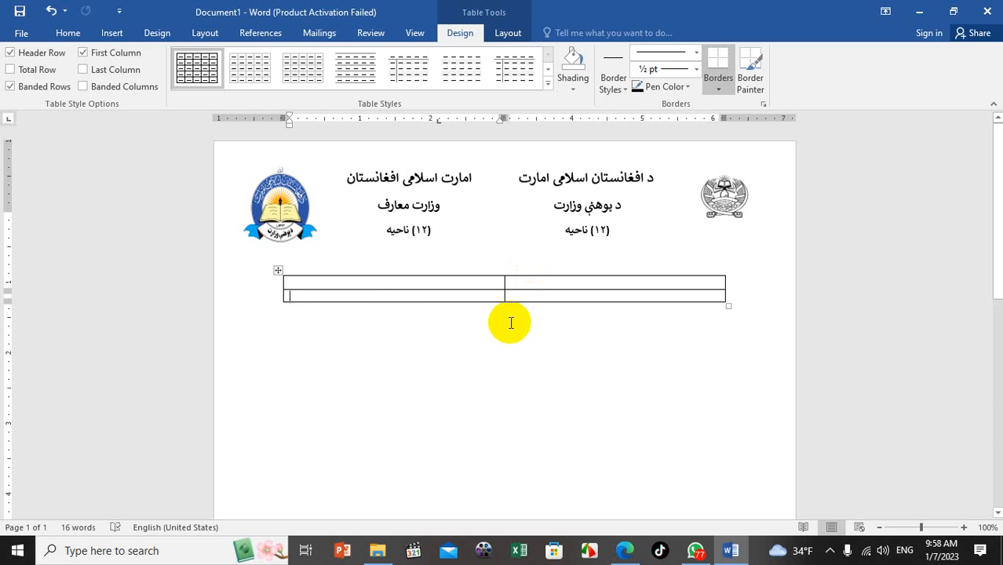
key("Return")
key("Return")
key("Return")
key("Return")
key("Return")
key("Return")
key("Return")
key("Return")
key("Return")
key("Return")
key("Return")
key("Return")
key("Return")
key("Return")
key("Return")
key("Return")
key("Return")
key("Return")
key("Return")
key("Return")
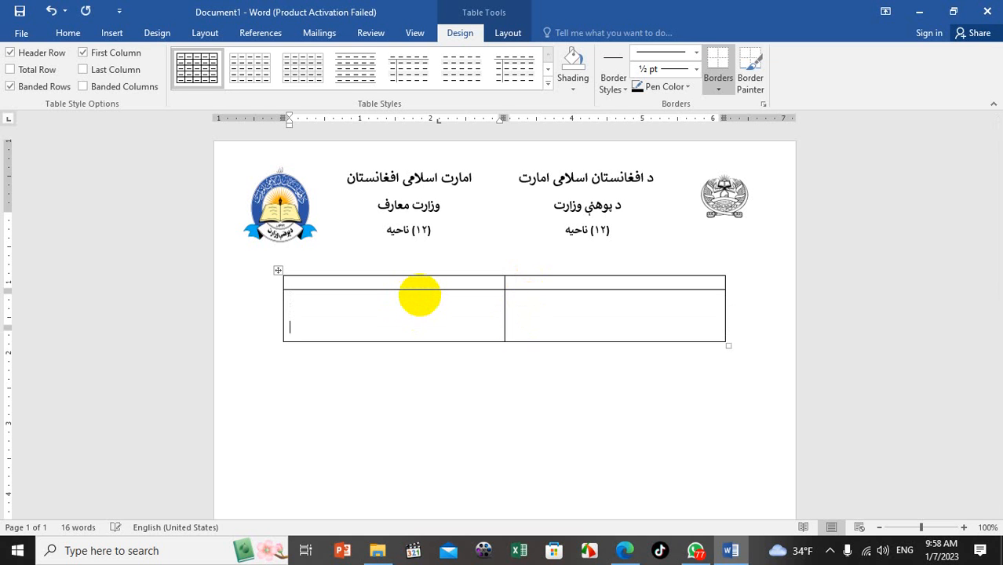
key("Return")
key("Return")
key("Return")
key("Return")
key("Return")
key("Return")
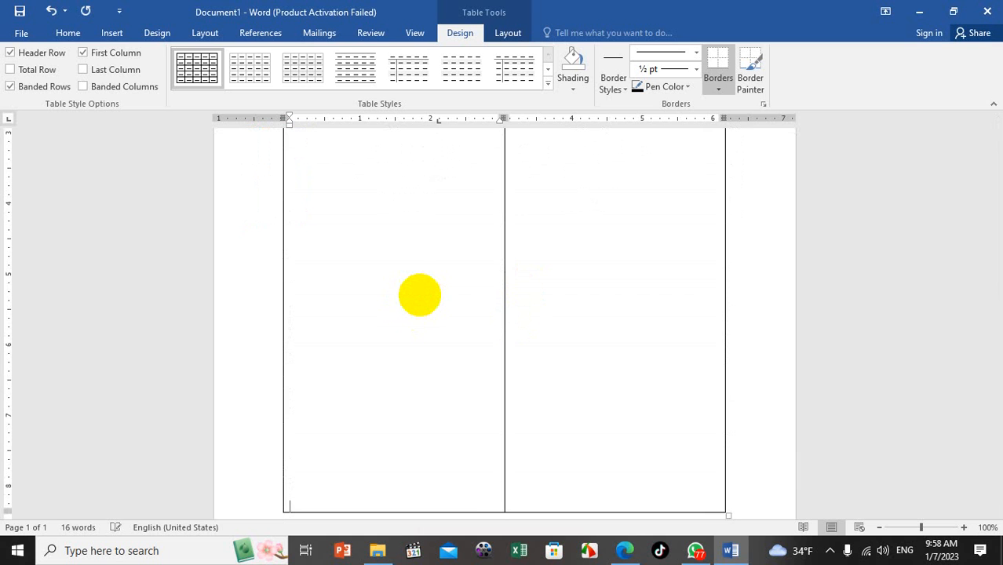
key("Return")
key("Return")
key("Return")
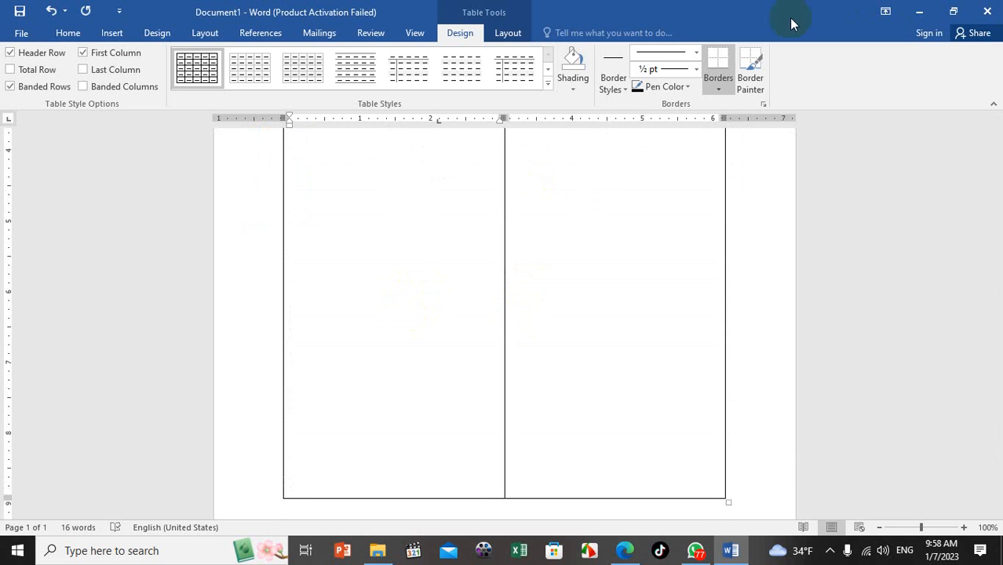
scroll(583, 388, "down", 3)
scroll(583, 399, "up", 10)
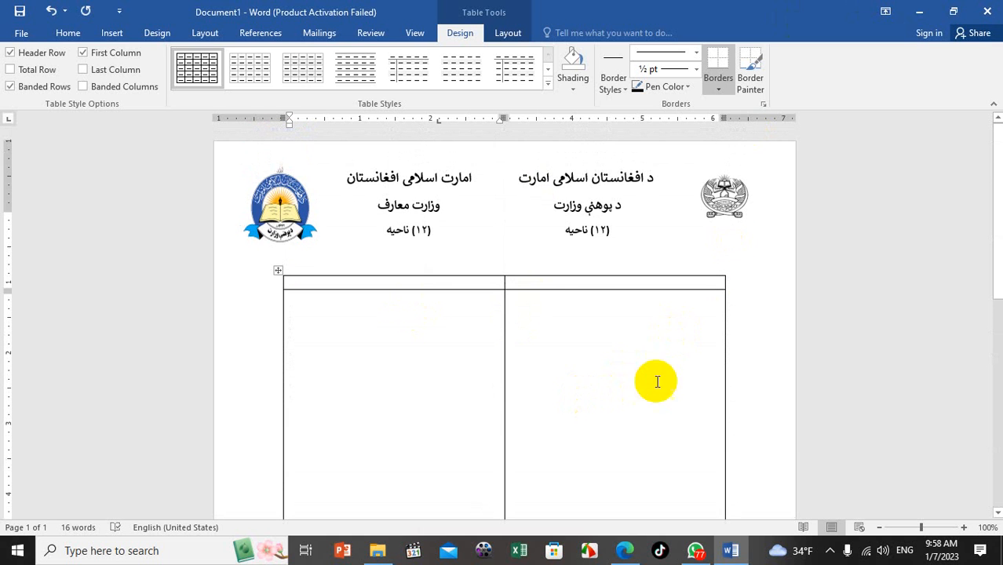
Widen the table outward on both sides and make the header row slightly taller
left_click_drag(724, 391, 753, 393)
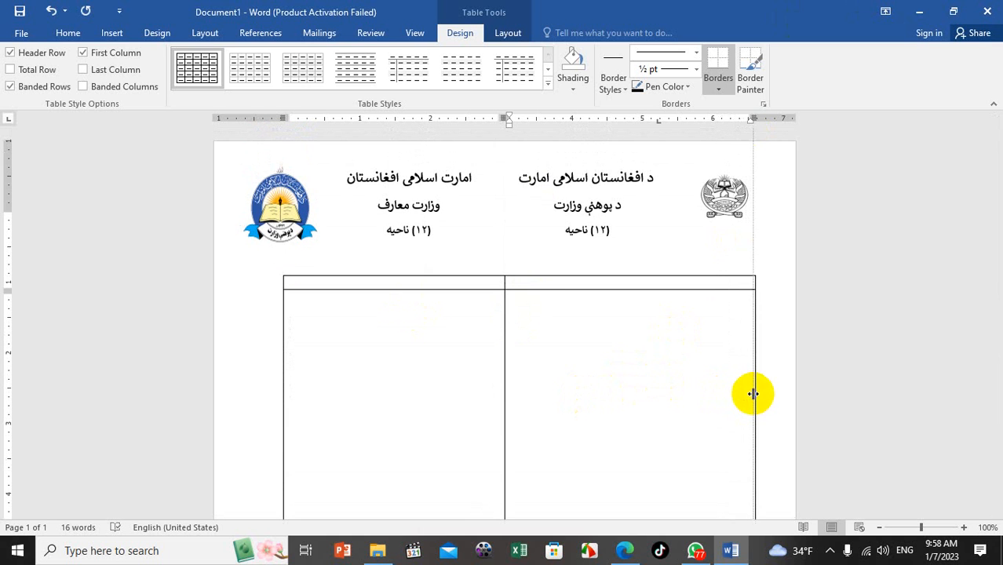
left_click(281, 349)
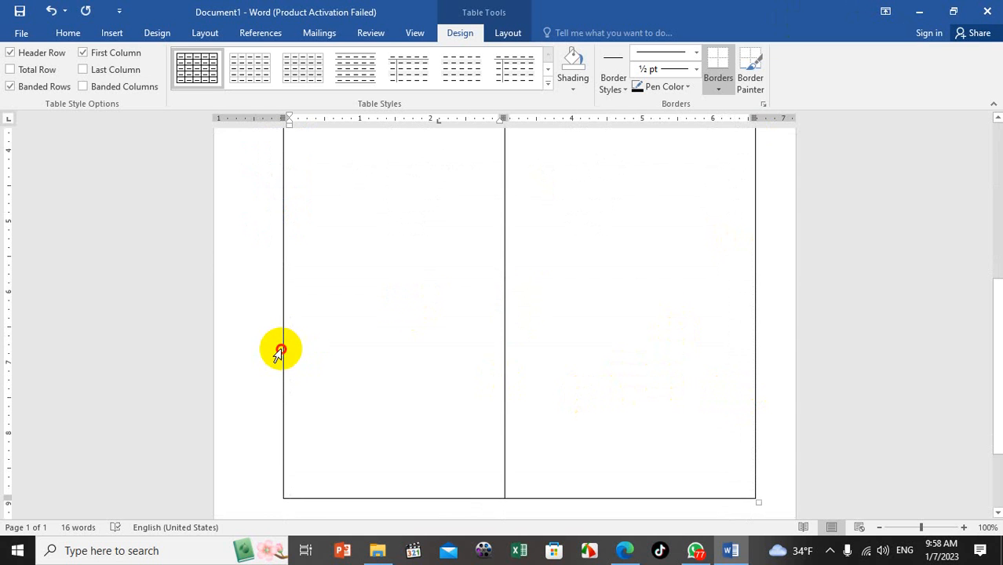
left_click(283, 353)
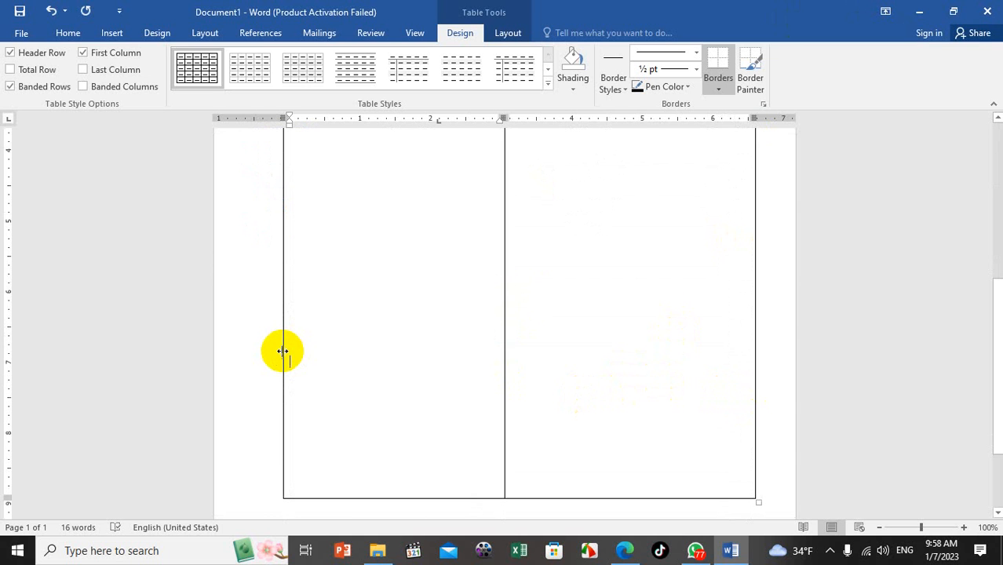
left_click_drag(283, 351, 258, 354)
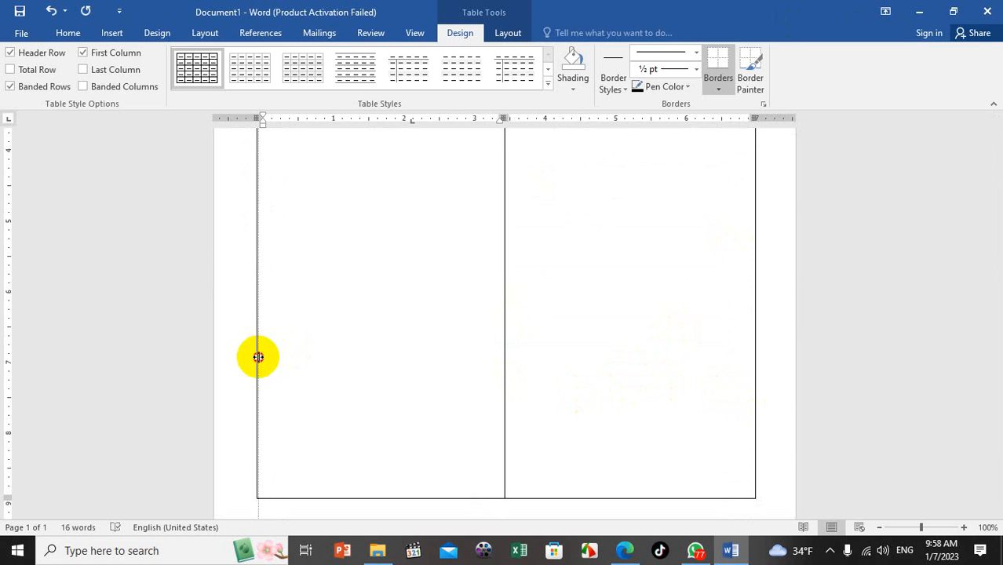
scroll(647, 341, "up", 5)
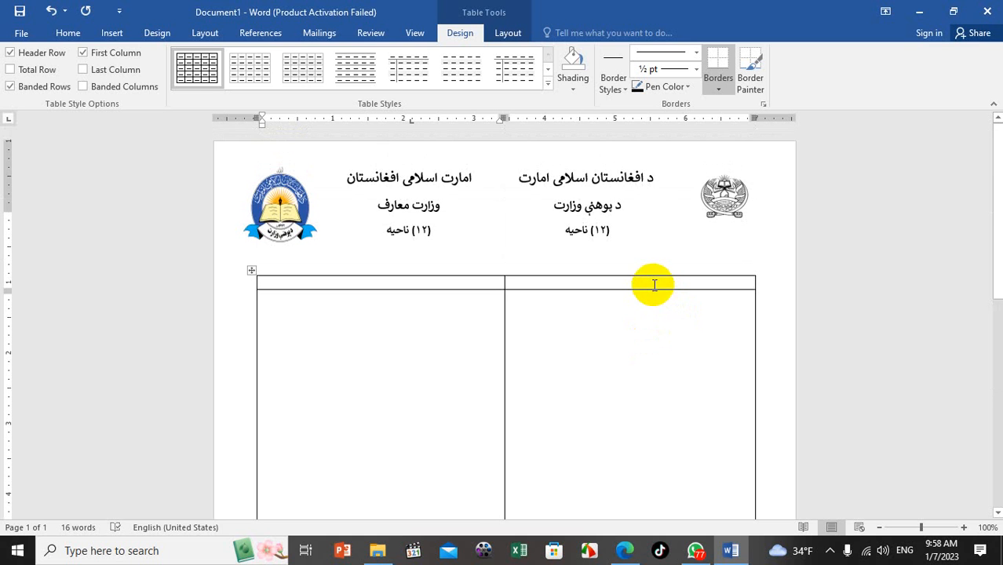
left_click_drag(632, 289, 626, 299)
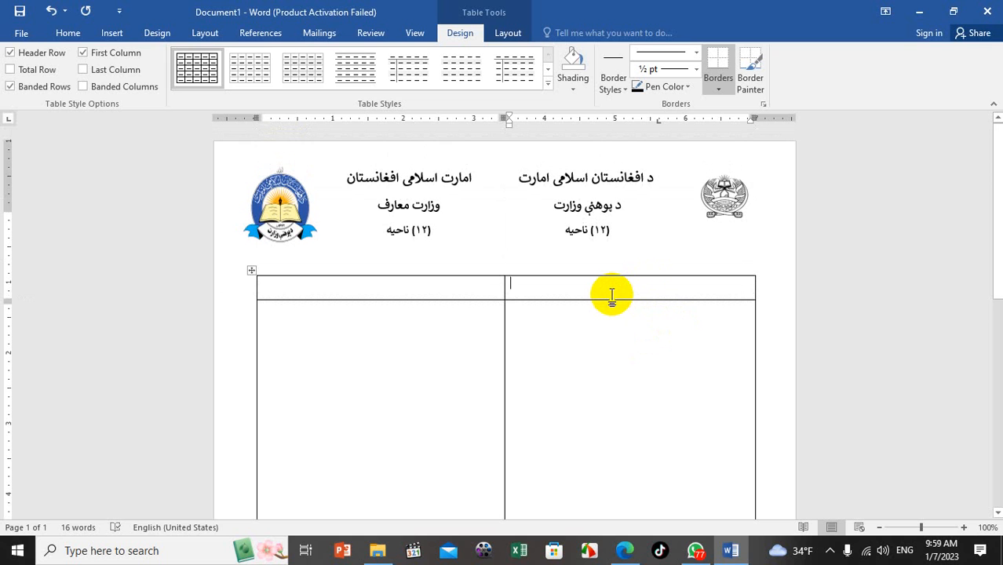
Enter centred headings 'پیشنهاد' in the right header cell and 'احکام' in the left
key("alt+shift")
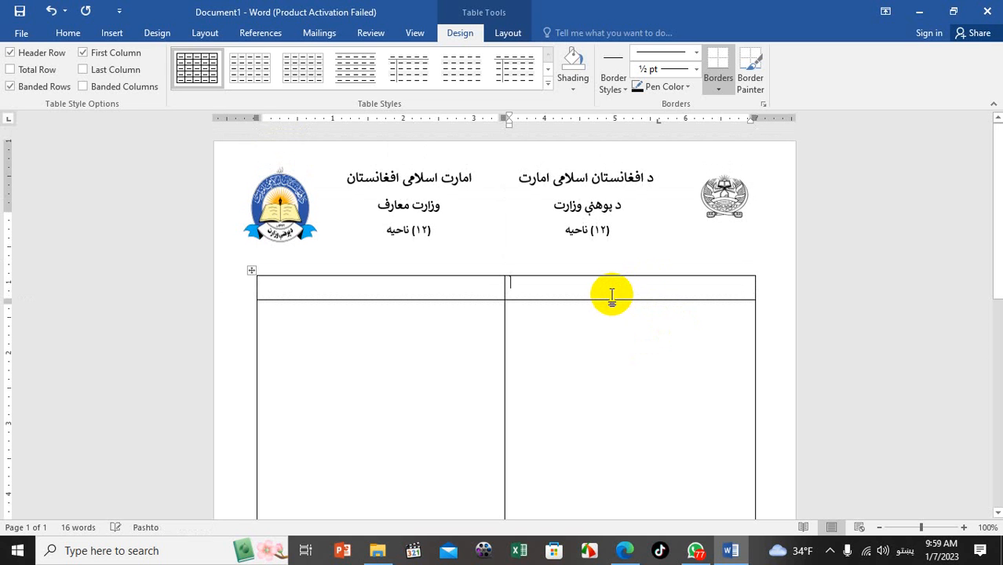
type("ییشنهاد")
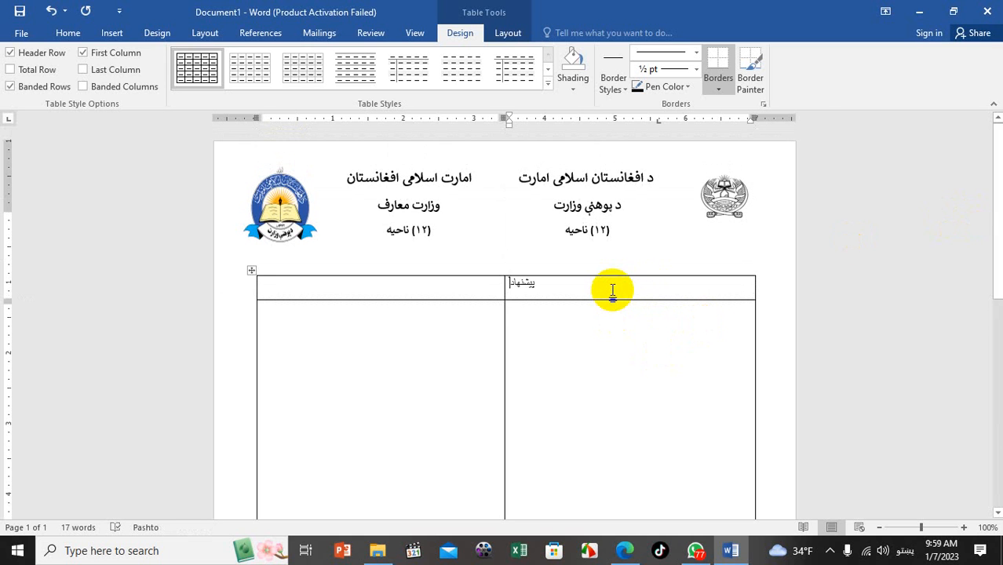
key("ctrl+e")
left_click(482, 289)
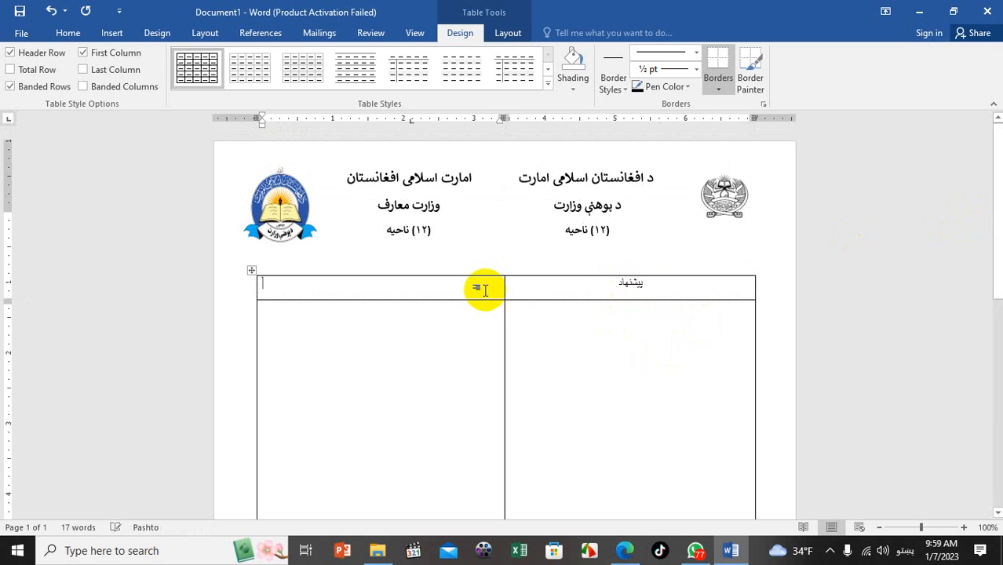
key("alt+shift")
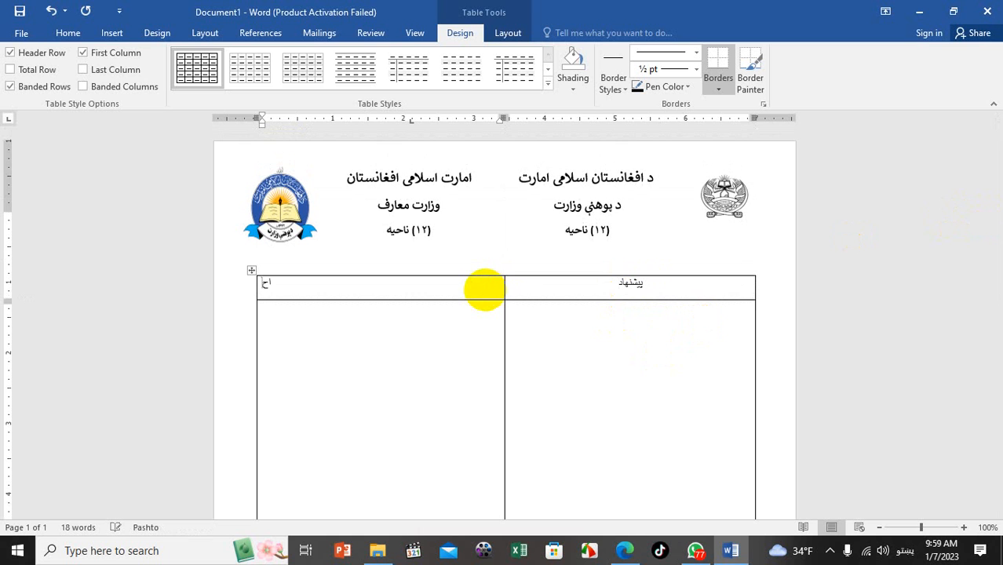
type("احکام")
key("ctrl+e")
Enlarge both header labels with Grow Font and make them bold
left_click_drag(484, 289, 707, 288)
left_click(71, 36)
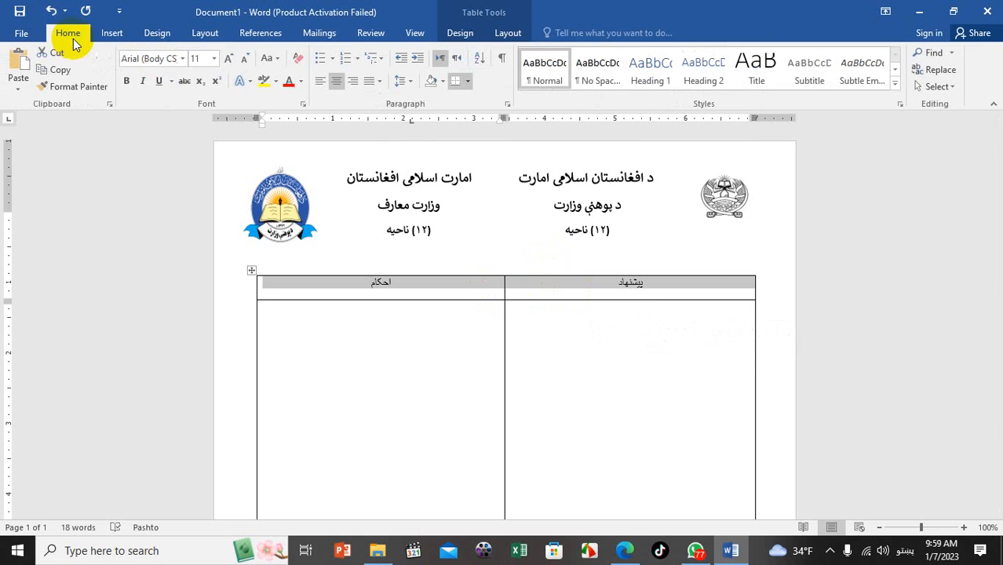
left_click(229, 58)
left_click(560, 398)
left_click(322, 291)
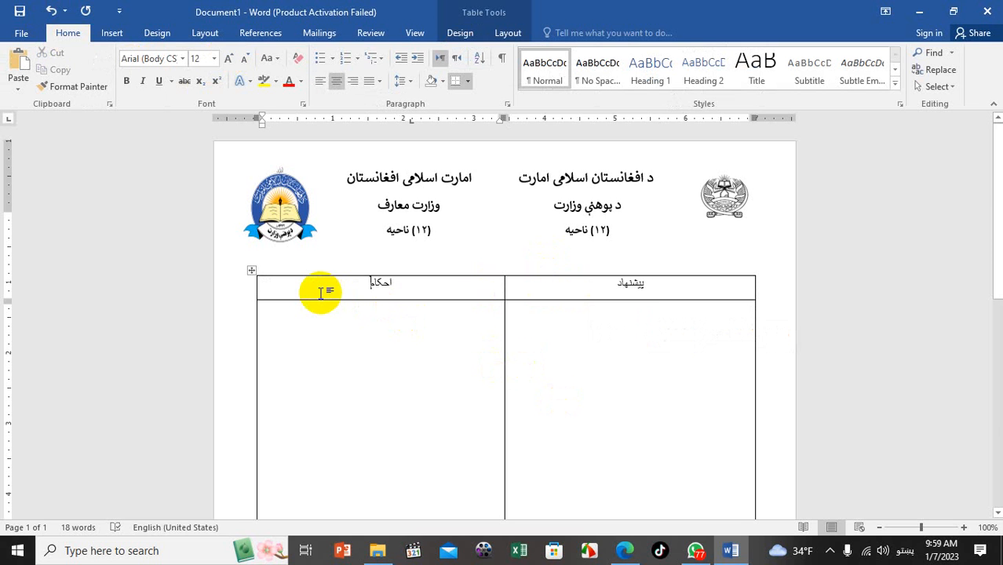
left_click_drag(307, 281, 530, 287)
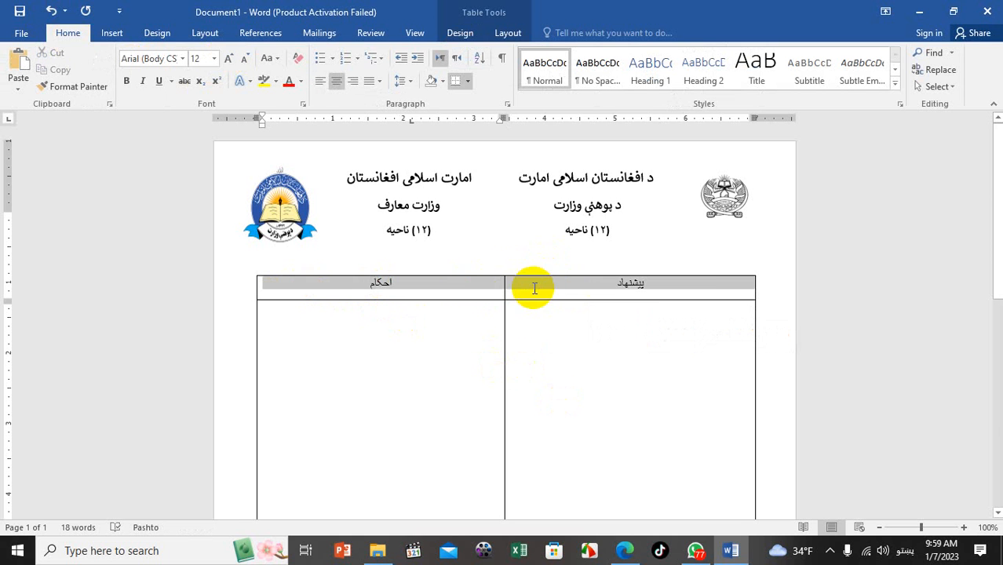
left_click(229, 58)
left_click(231, 61)
left_click(231, 61)
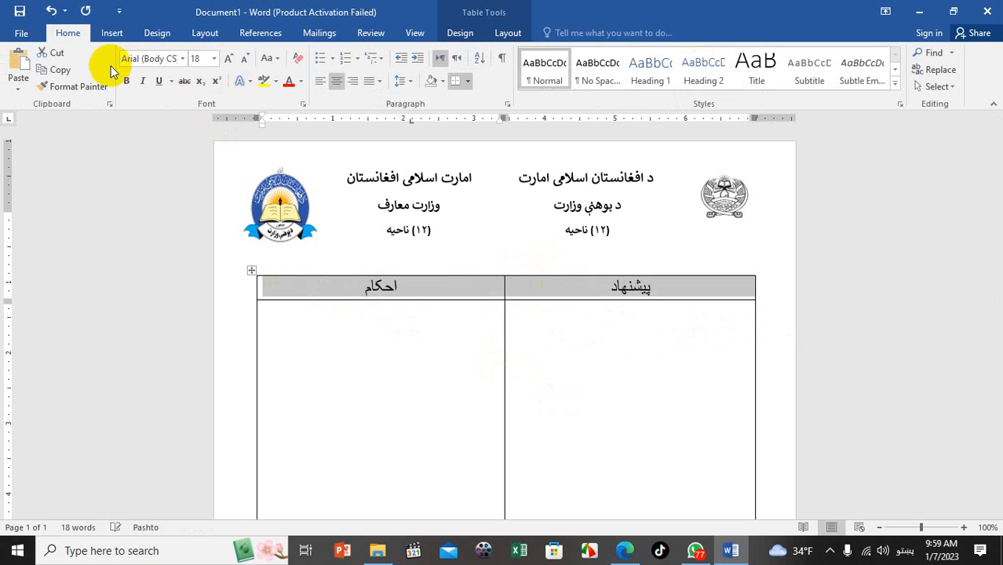
left_click(127, 83)
Select just the table's header row
left_click(547, 441)
left_click(466, 401)
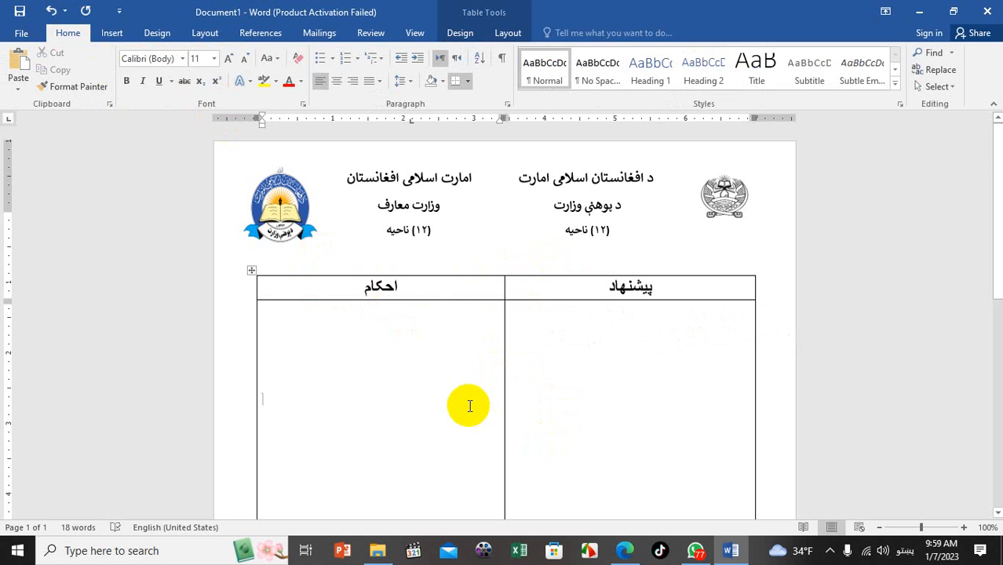
left_click_drag(458, 291, 522, 271)
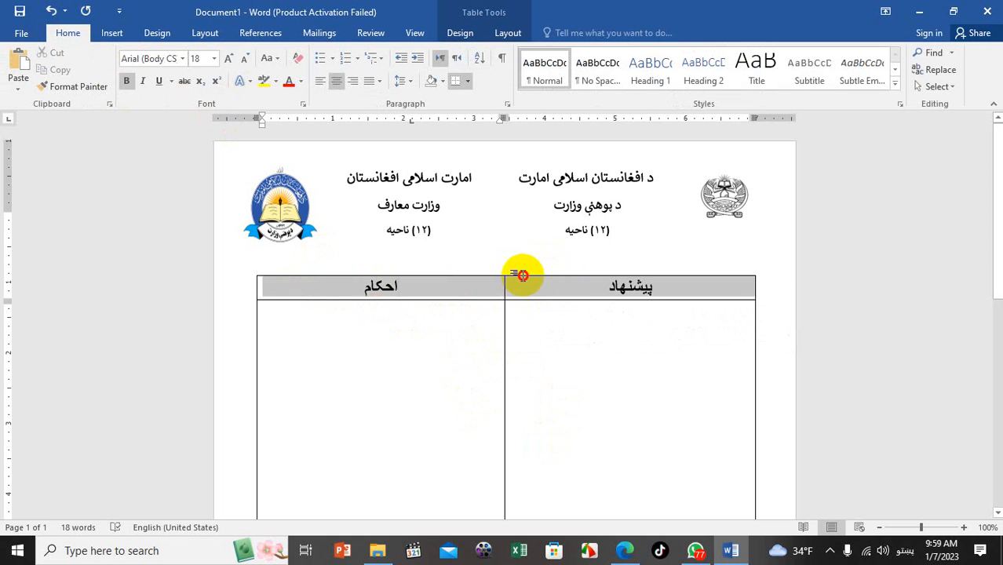
left_click(480, 291)
left_click(610, 292)
left_click_drag(489, 300, 538, 284)
left_click(491, 284)
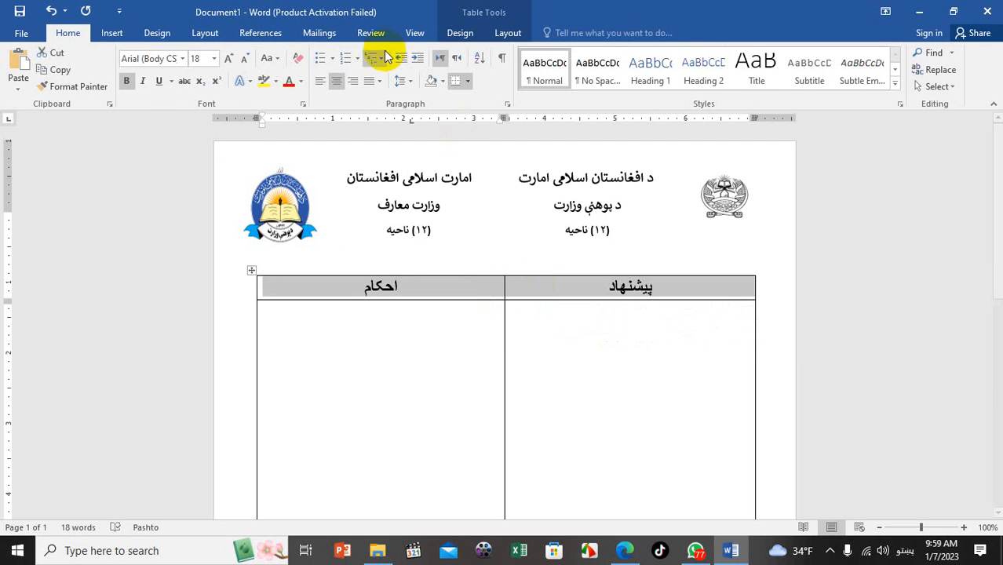
Shade the header row black so the headings show in white
left_click(445, 85)
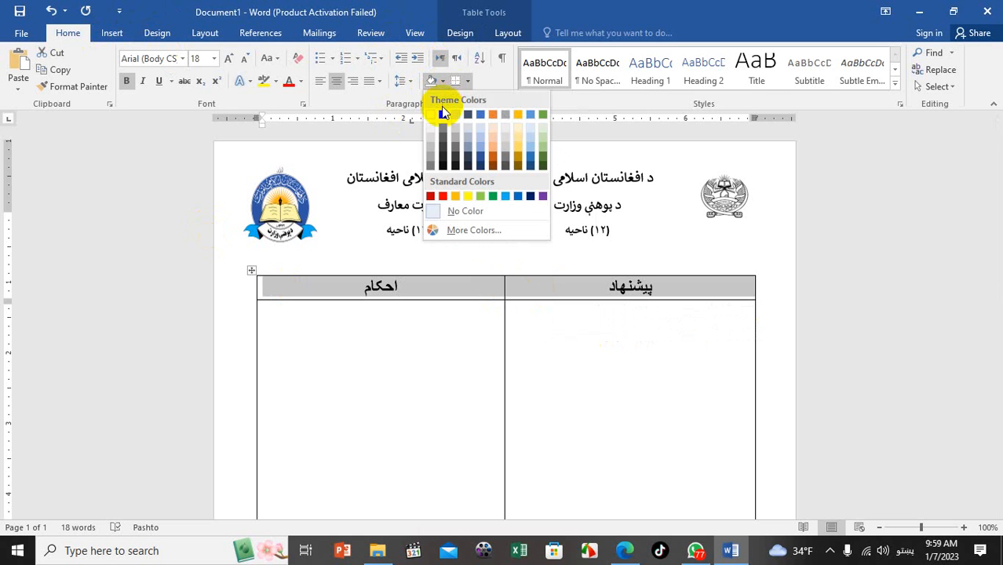
left_click(443, 117)
left_click(466, 372)
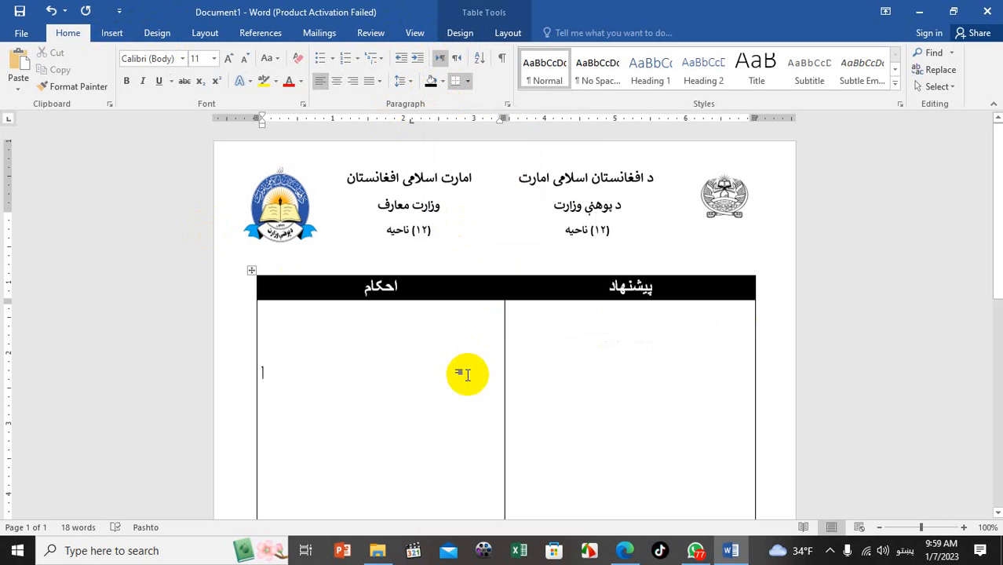
left_click(636, 403)
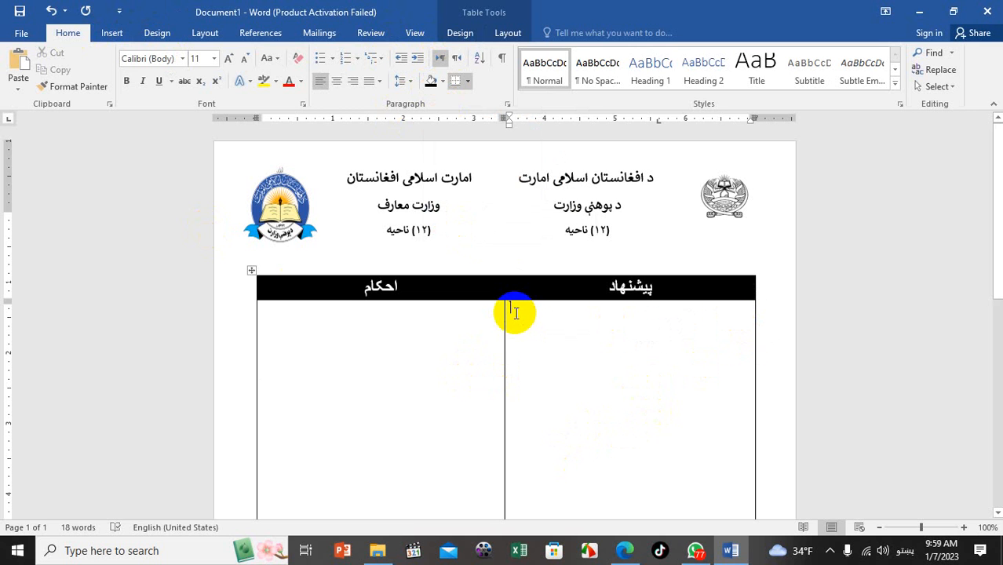
Right-align the right body cell and type 'د یوهنې وزارت محترم وزیر صاحب'
key("ctrl+r")
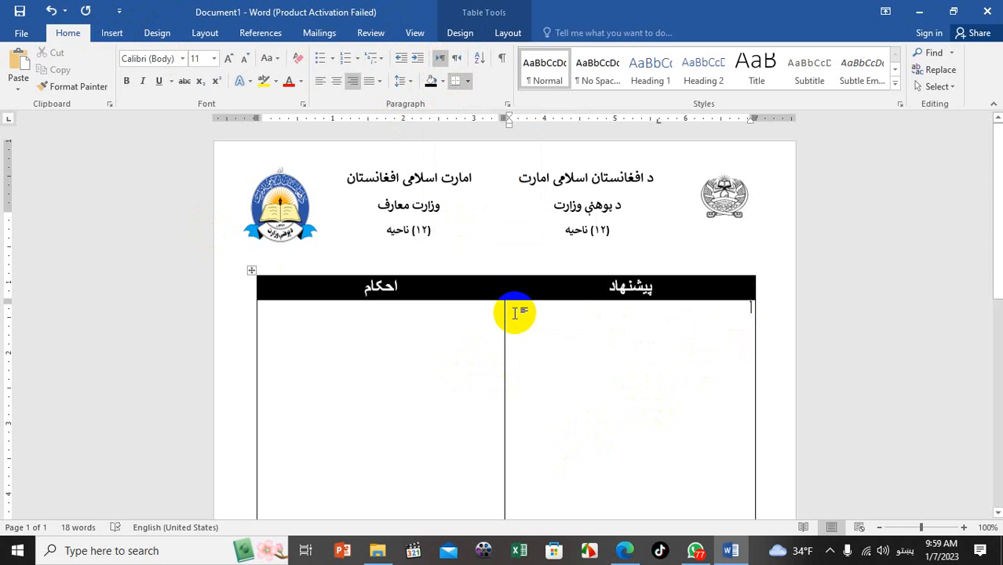
key("Return")
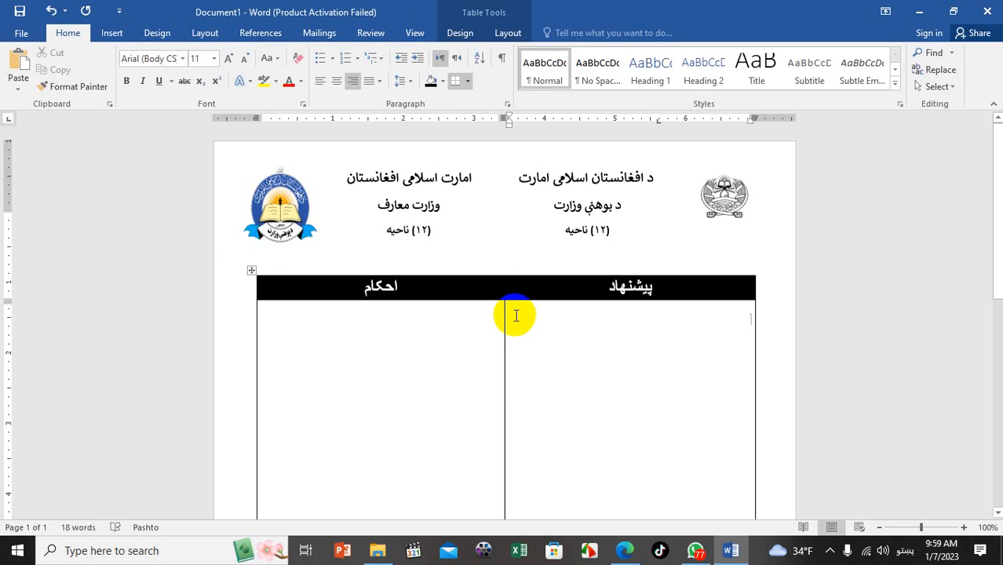
type("د")
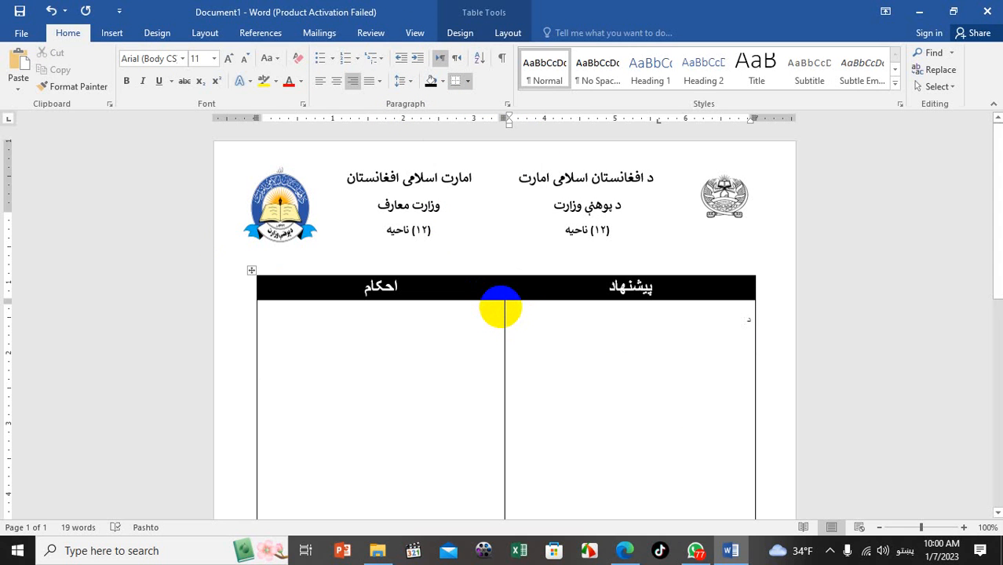
type(" یوهنې وزارت")
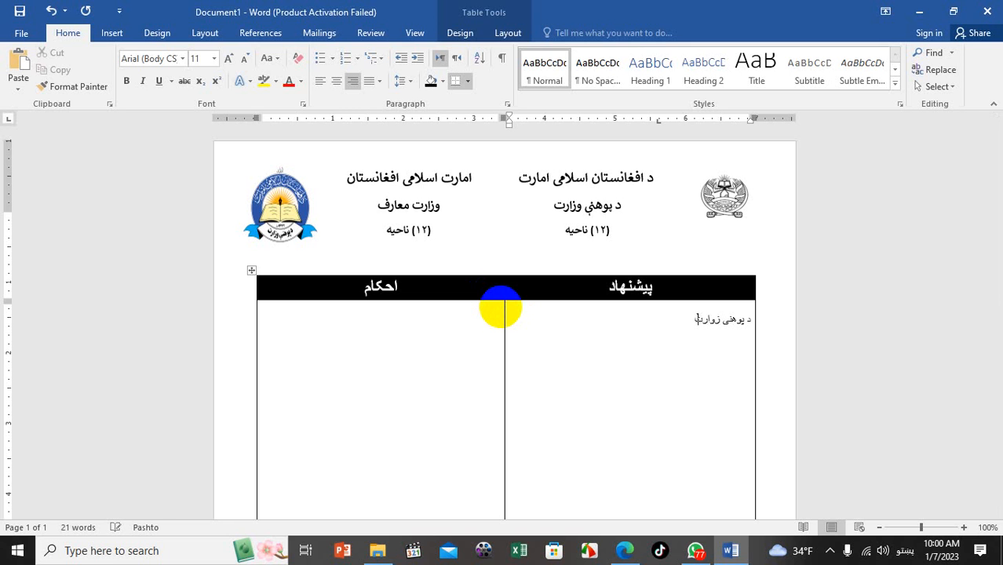
type(" محترم وزیر صاحب")
Type the address line and the 'السلام علیکم ورحمت الله وبرکاته' greeting, trimming spaces so it fits one line
type("امر")
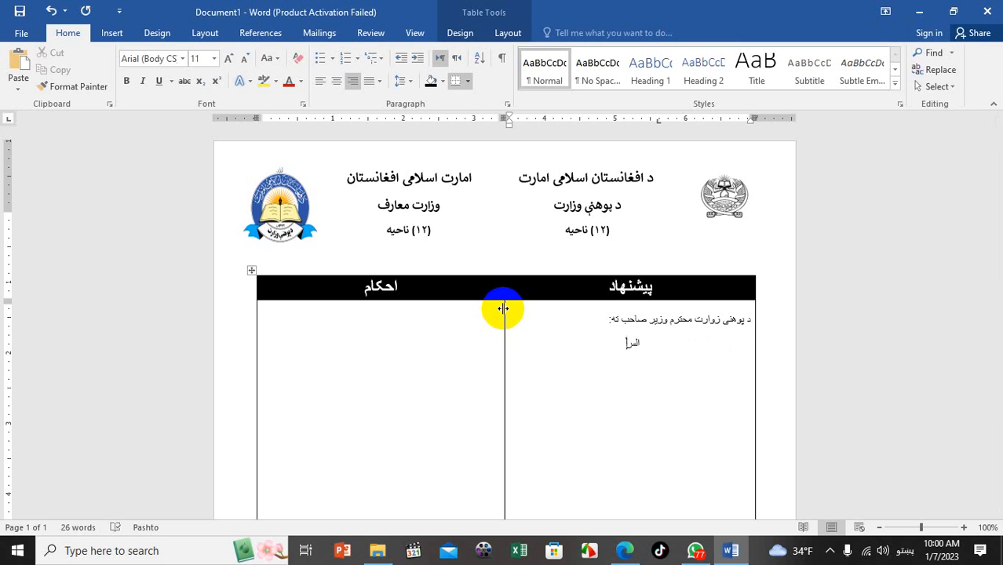
type("ا")
type("ـ")
type("لام علیکم ورحمت الله")
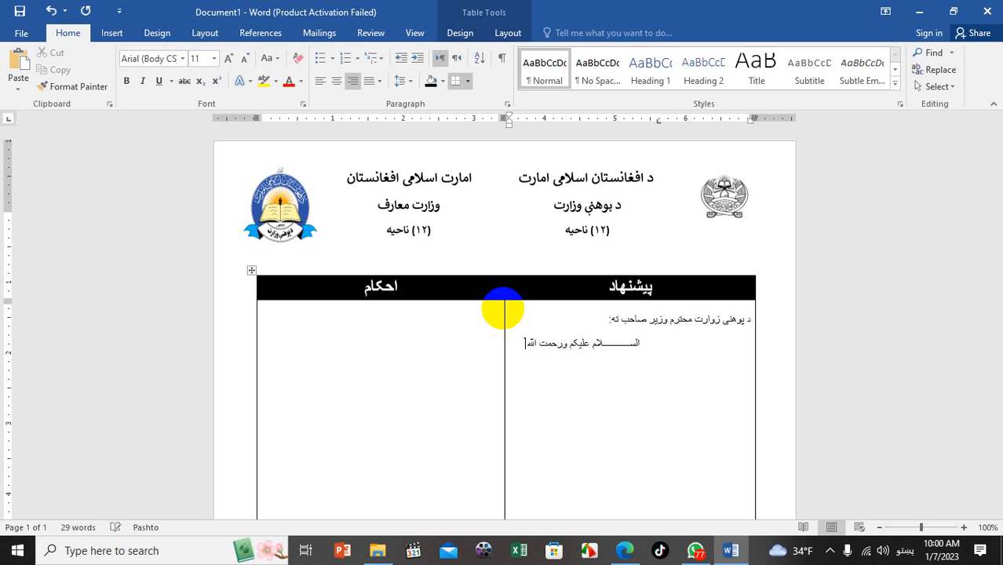
type("کاته")
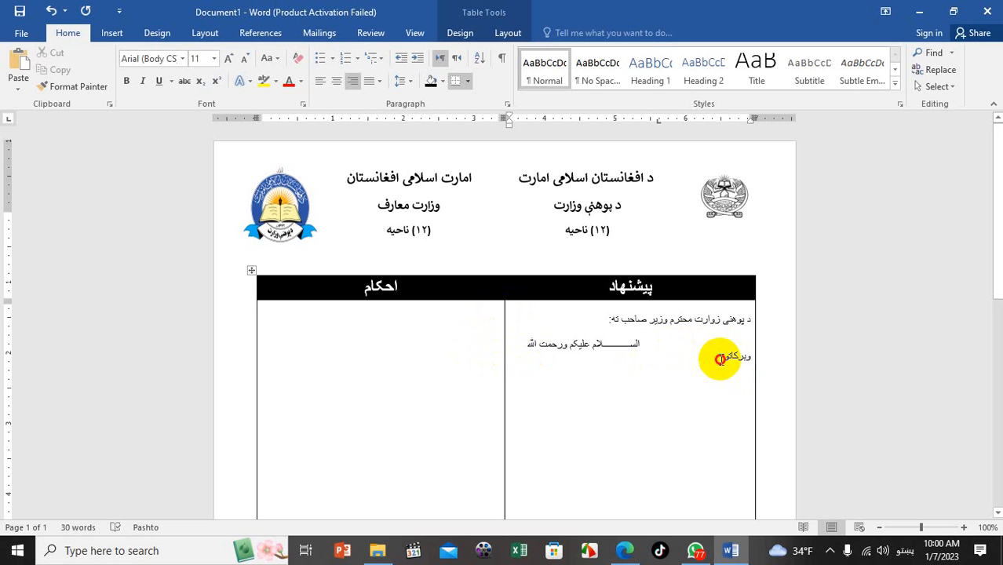
left_click(651, 346)
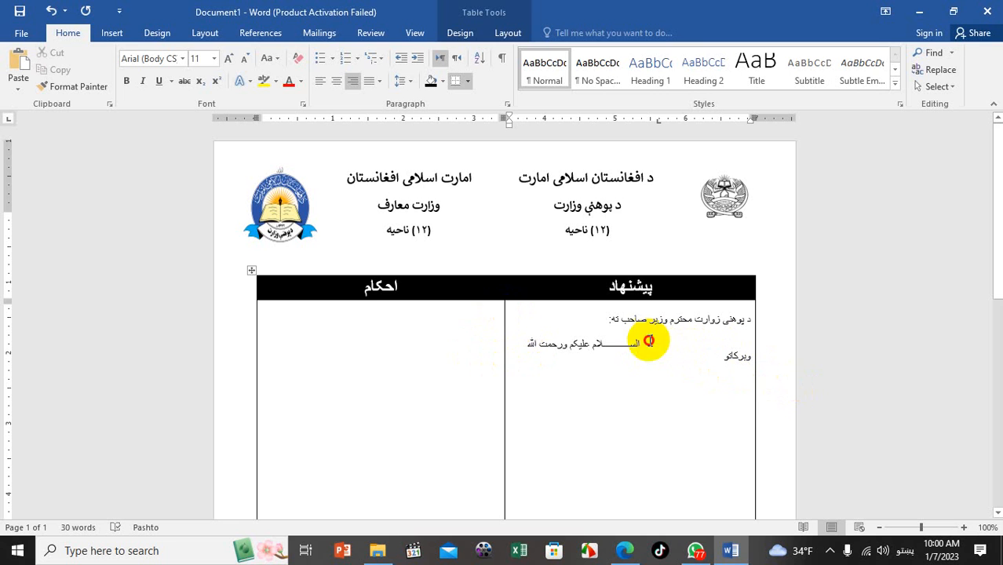
key("BackSpace")
key("BackSpace")
key("BackSpace")
key("BackSpace")
key("BackSpace")
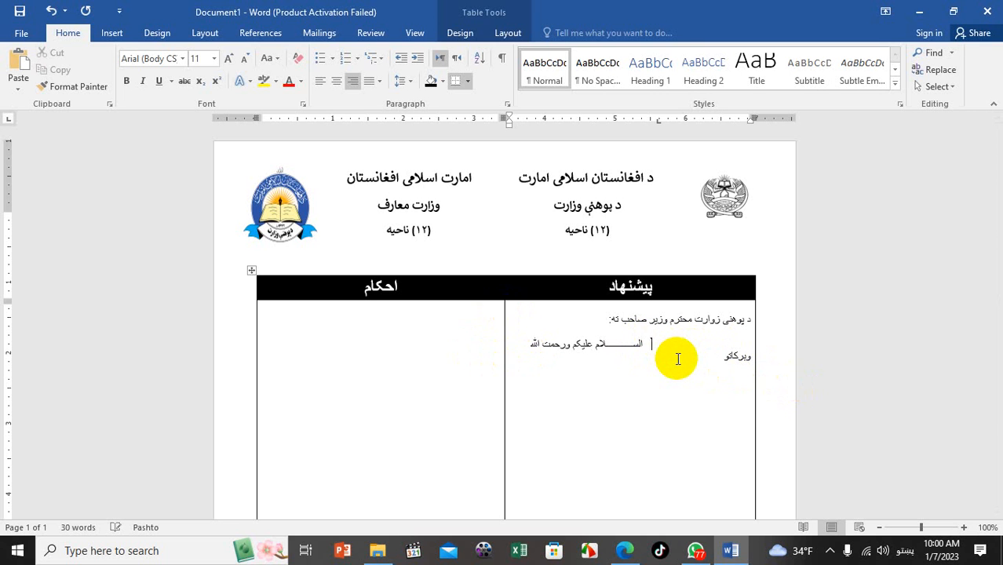
key("BackSpace")
key("BackSpace")
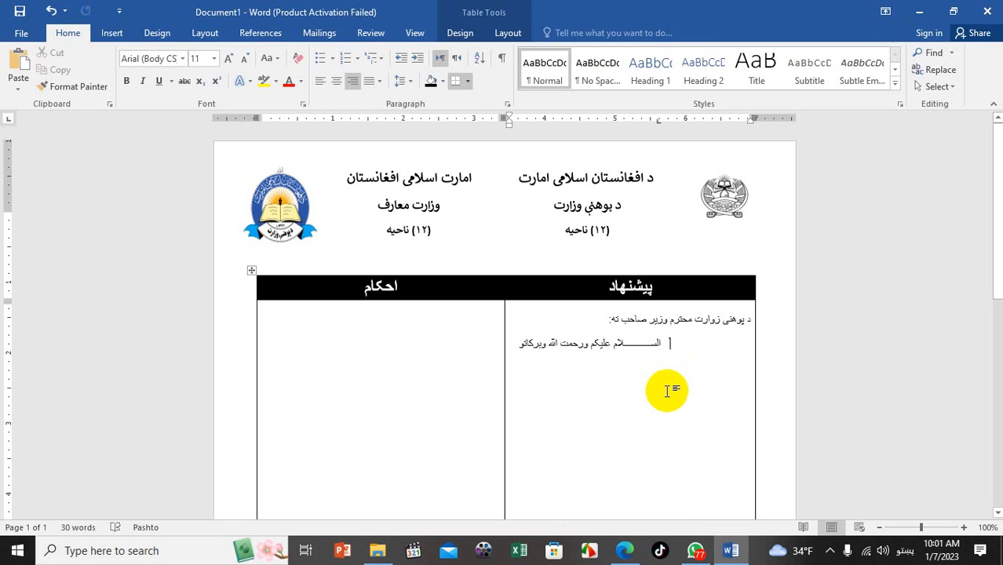
Make both the greeting line and the address line above it bold
left_click(526, 343)
left_click_drag(526, 343, 661, 343)
key("ctrl+b")
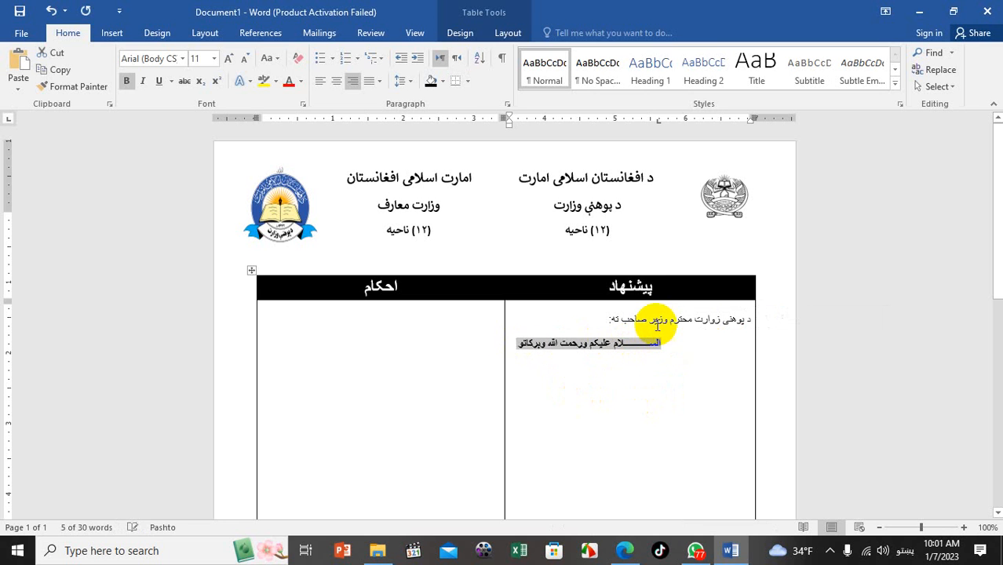
left_click_drag(609, 317, 750, 317)
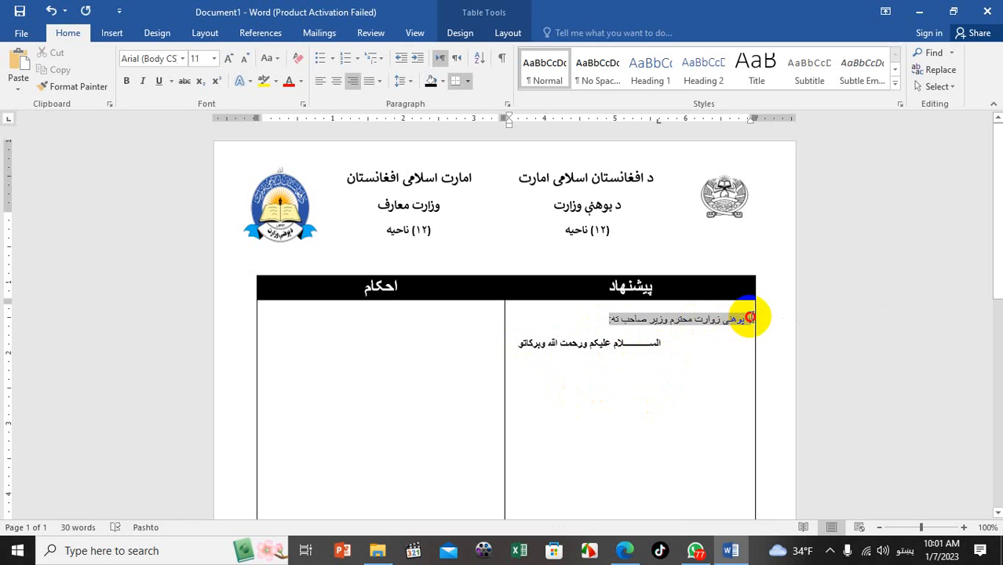
left_click(128, 82)
left_click(514, 344)
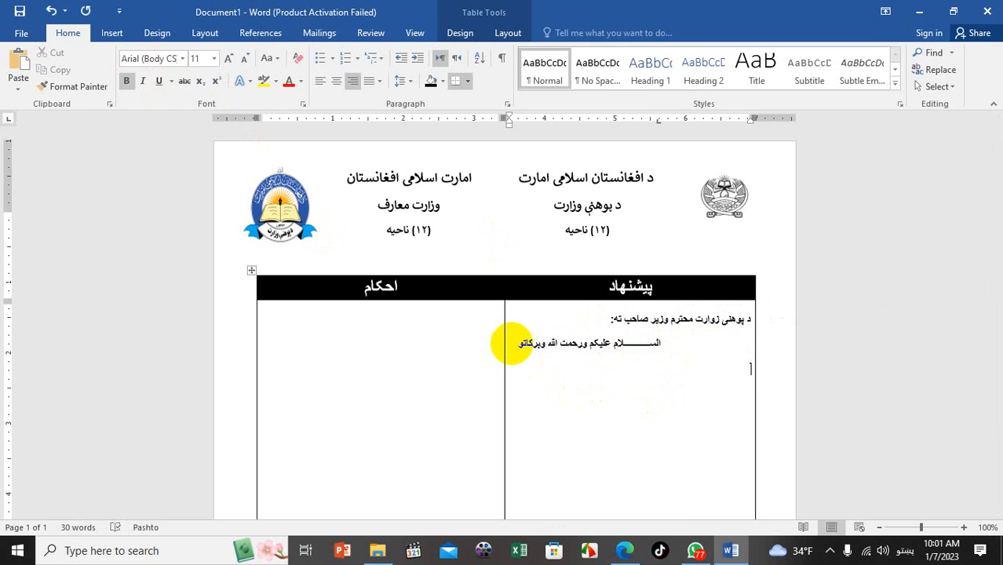
Add the prayer sentence beginning 'الله تعالی' below the greeting, ending with 'نصرت وکړم.'
type("الل")
left_click(511, 344)
type("ه")
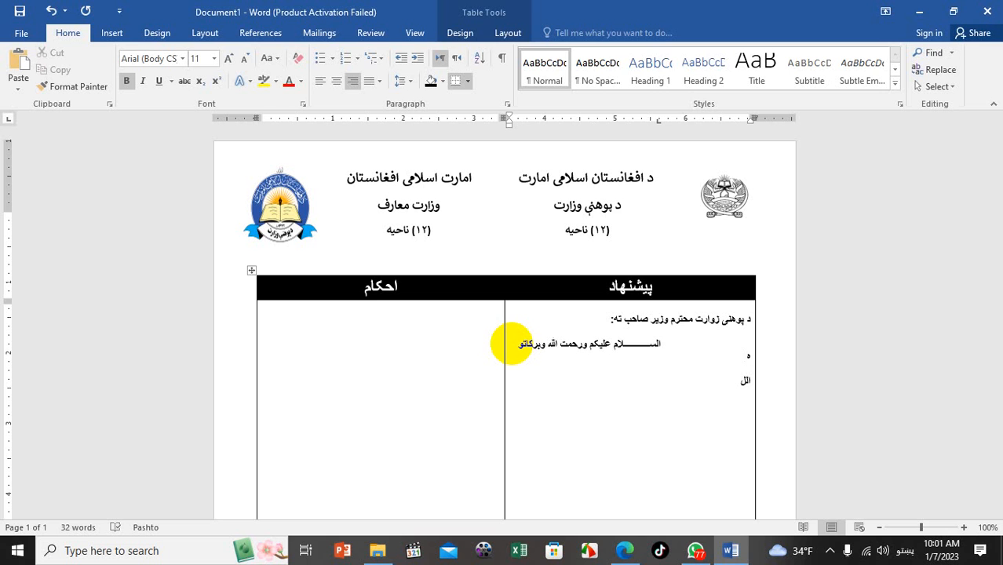
key("BackSpace")
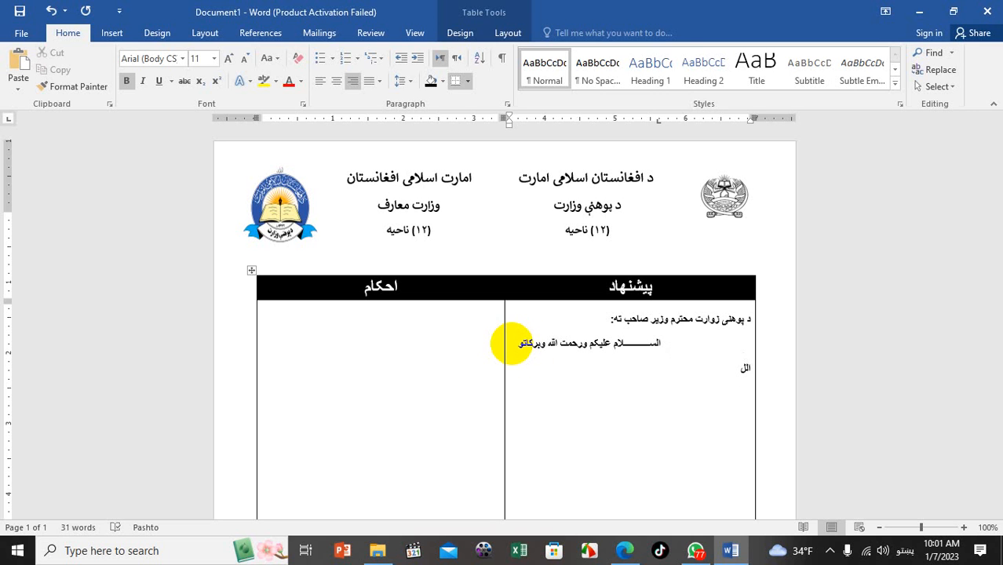
left_click(649, 376)
type("ه تعالی")
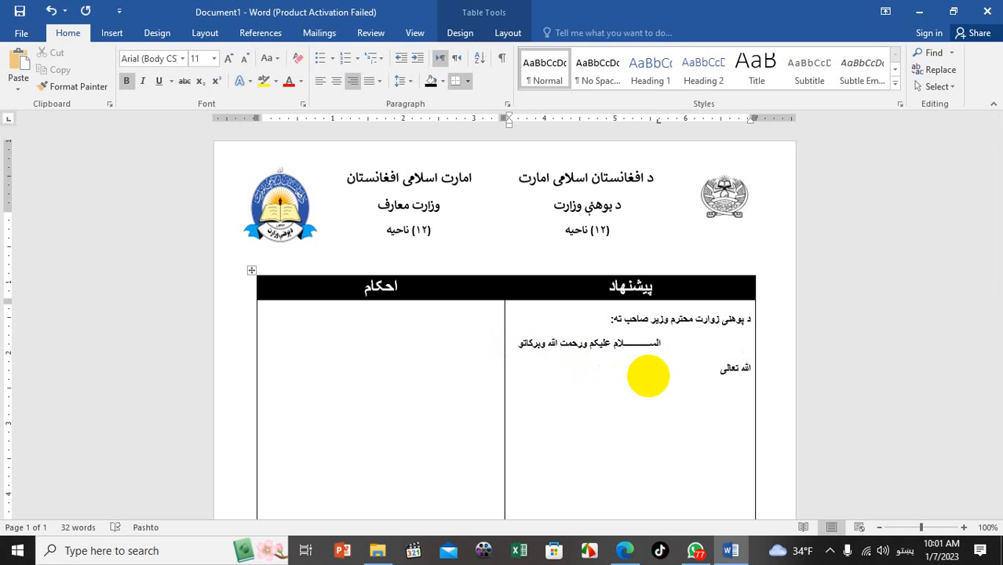
type(" مؤ")
type(" په دیر")
type("ی او")
type(" دنیوی")
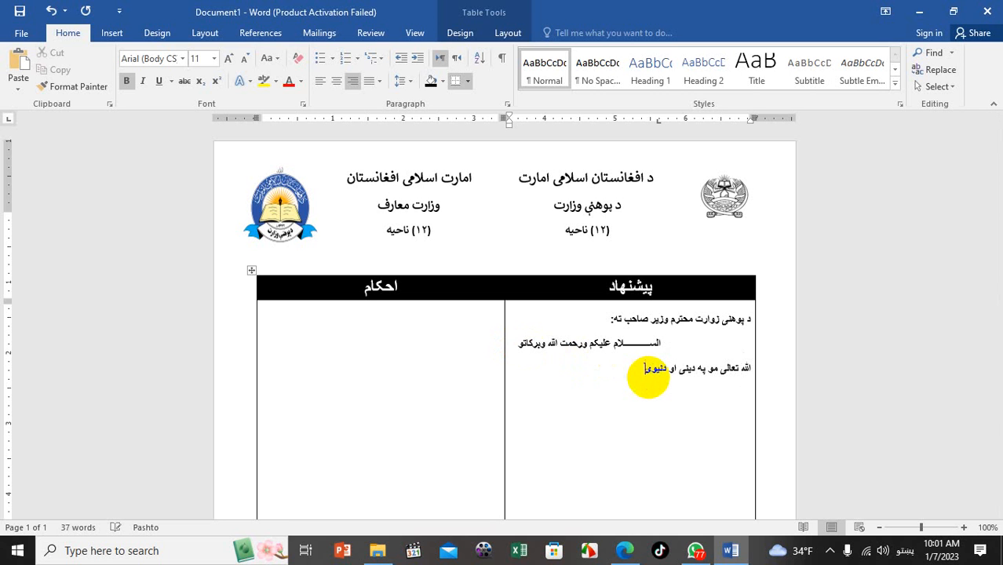
type(" چارو کې نصرت وکړم")
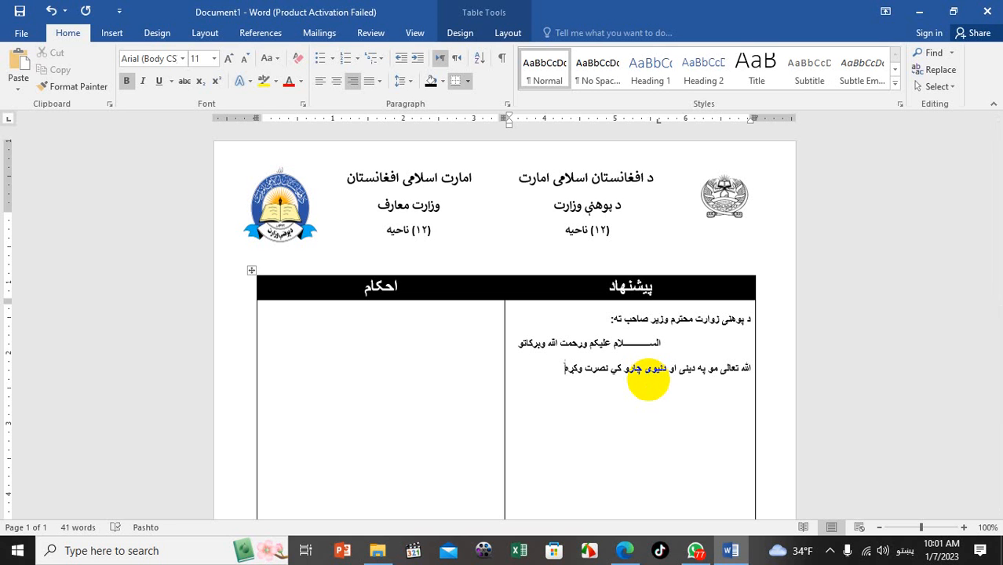
type(".")
key("Return")
Add a 'وبعد:' line, then begin a right-aligned line requesting the student's school transfer
type("وبعدا:")
key("Return")
key("Return")
type("بناً")
key("BackSpace")
key("BackSpace")
key("BackSpace")
key("BackSpace")
key("ctrl+r")
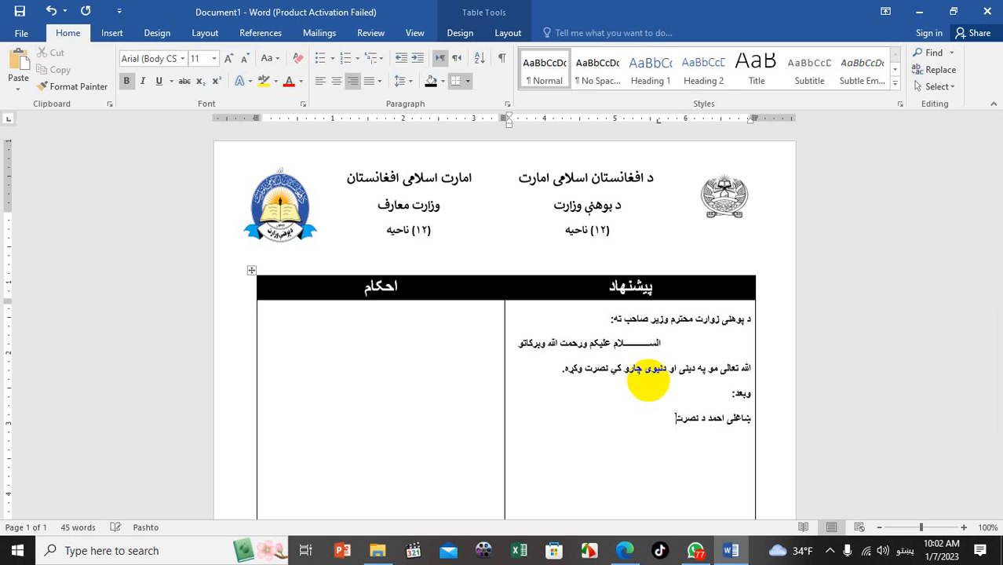
type(" زوي غواړي د احمد شاه بابا لر")
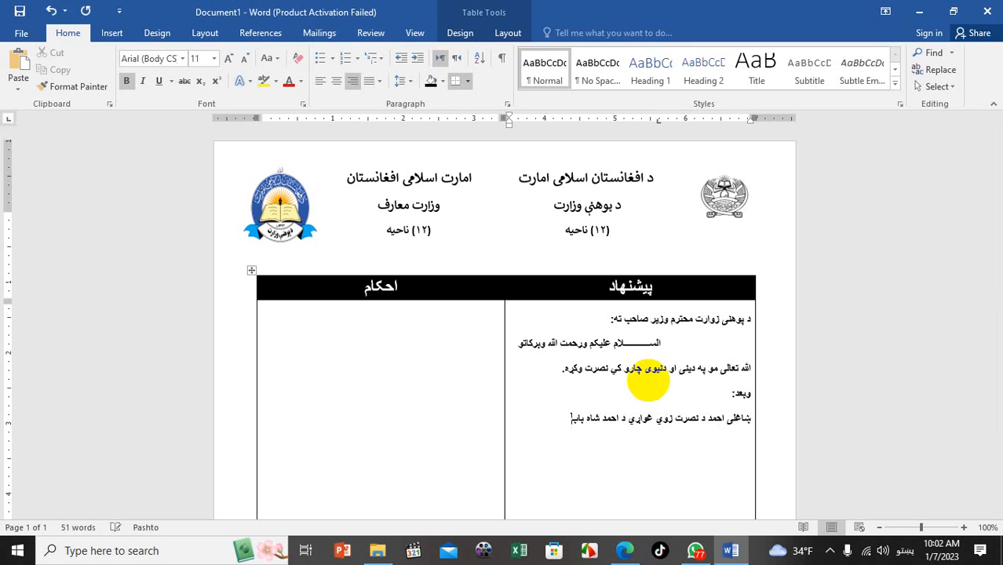
type("سی څخه خان تبدیل")
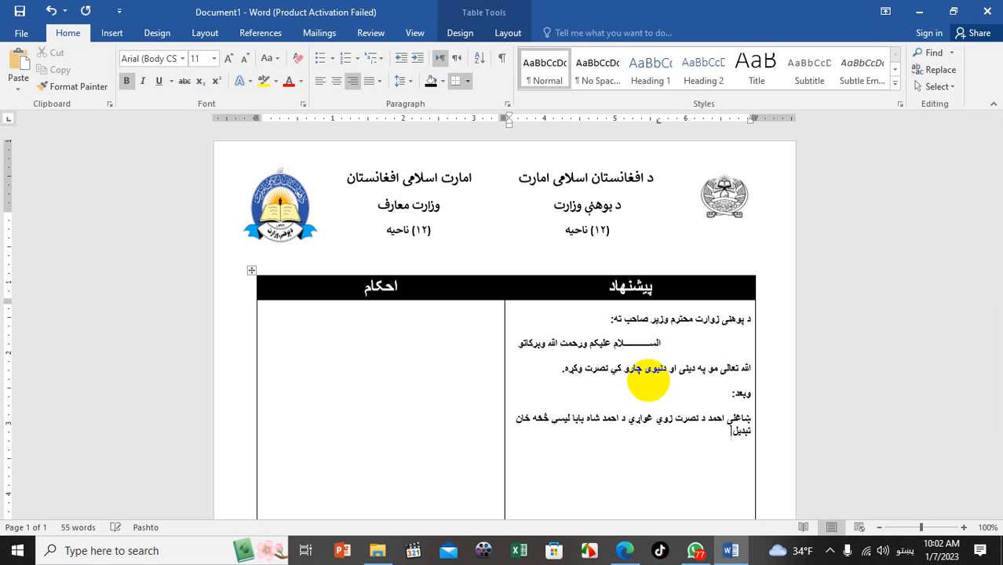
type(" کړي وزیر اکبر خان لیسی")
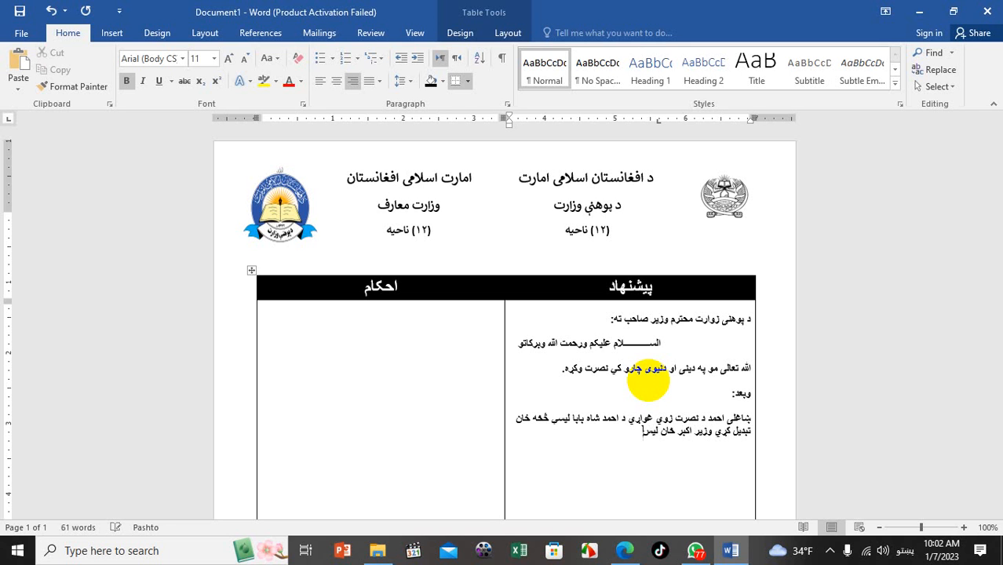
type(" ته")
Finish the transfer sentence and add a paragraph asking for the transfer order to be issued
key("Return")
type("له تا")
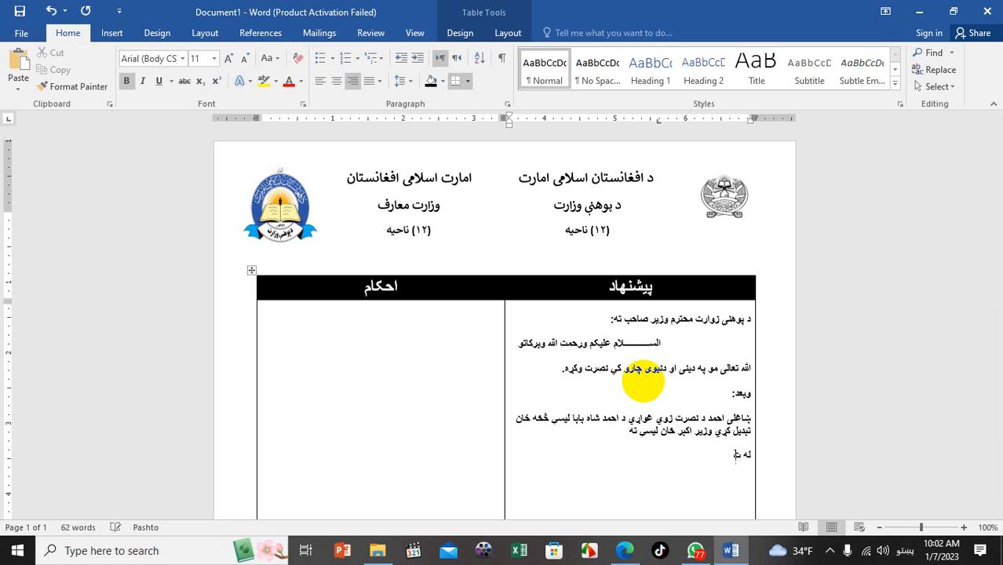
type("سو مقام")
type(" څخه من")
key("BackSpace")
key("BackSpace")
type("هیله ده")
key("BackSpace")
key("BackSpace")
type("کوو چ")
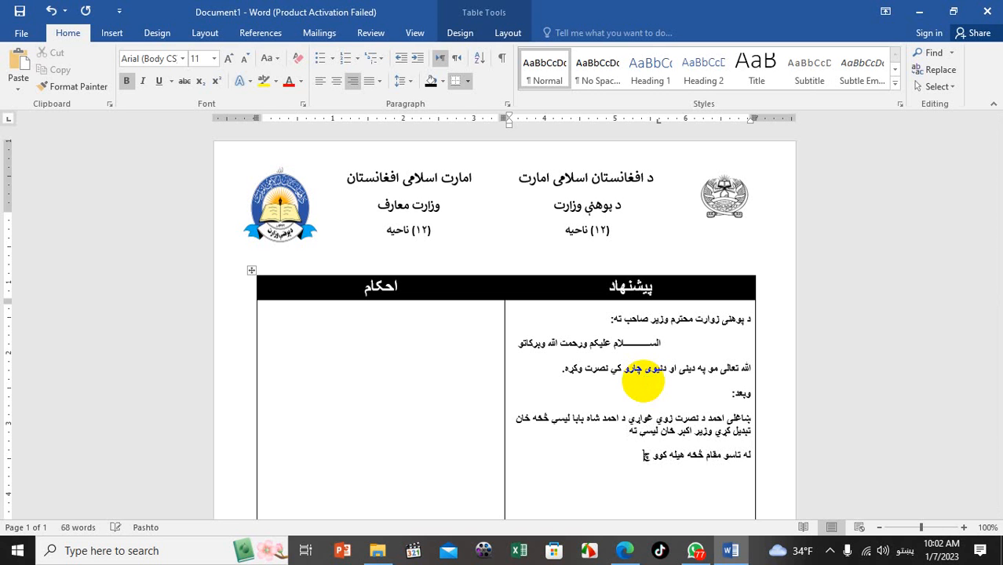
type("ی نوځوړ")
type("ی")
type(" کس")
type(" ته")
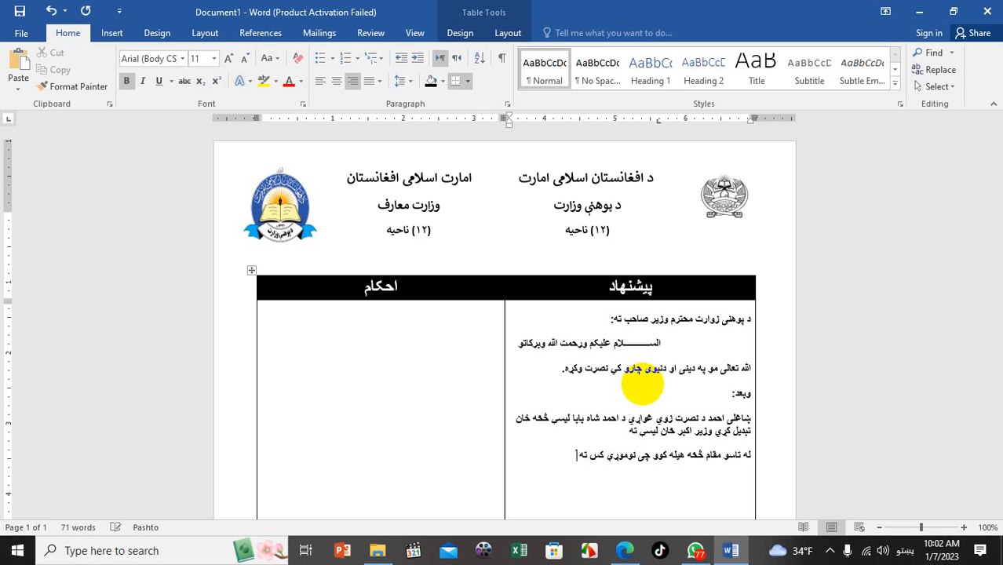
type(" د تبدیلی آمر ورکړئ.")
key("Return")
key("Return")
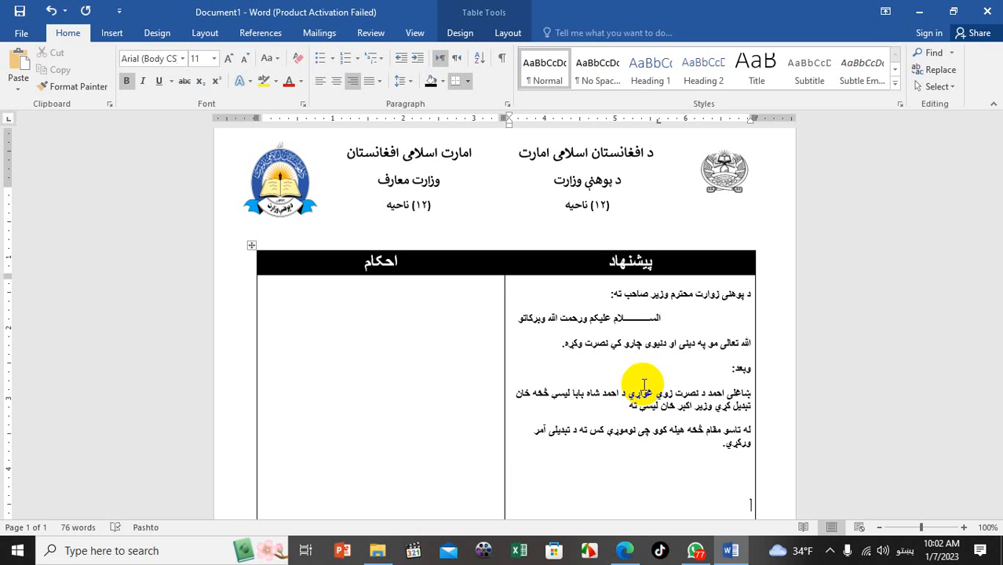
Center a signature block with 'په درناوي' followed by the education minister's title and name
key("ctrl+e")
type("په د")
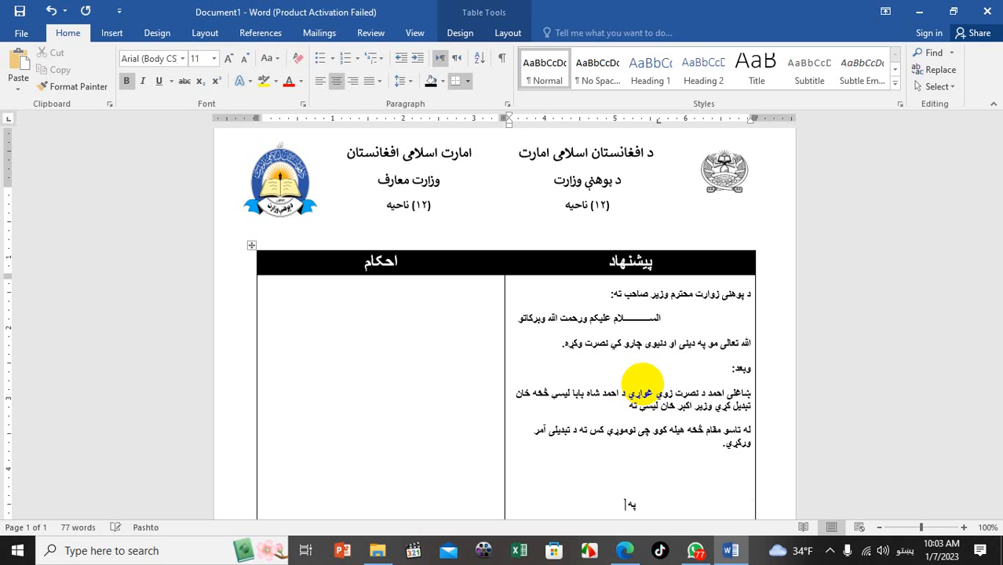
type("رناوي")
key("Return")
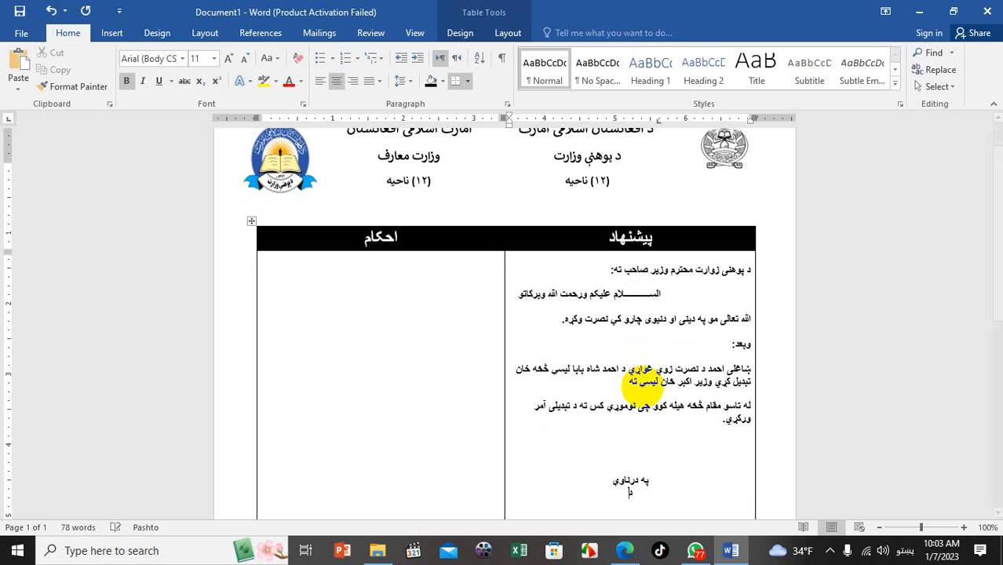
type("د وزارت معارف وزير")
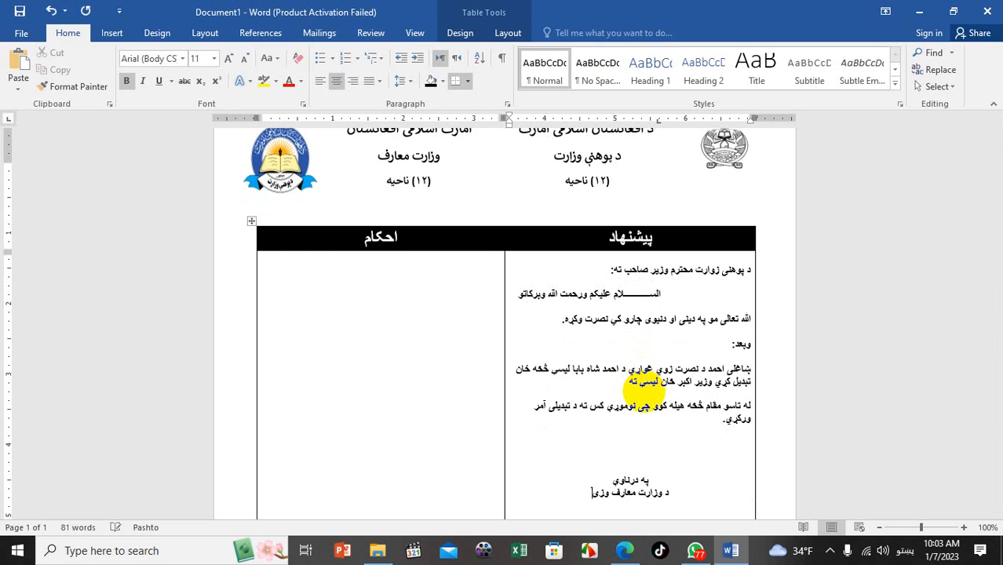
type(" صا")
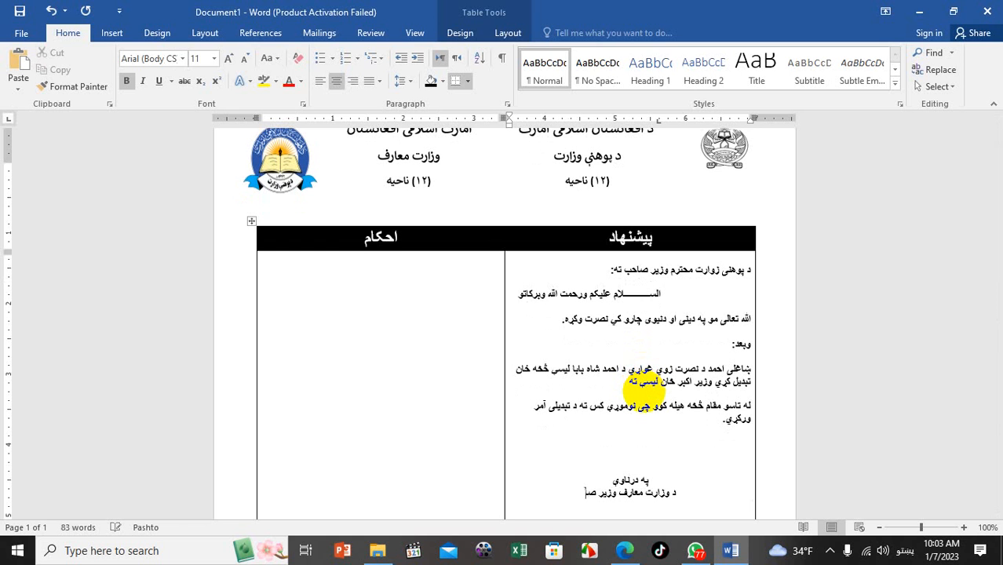
type("حب")
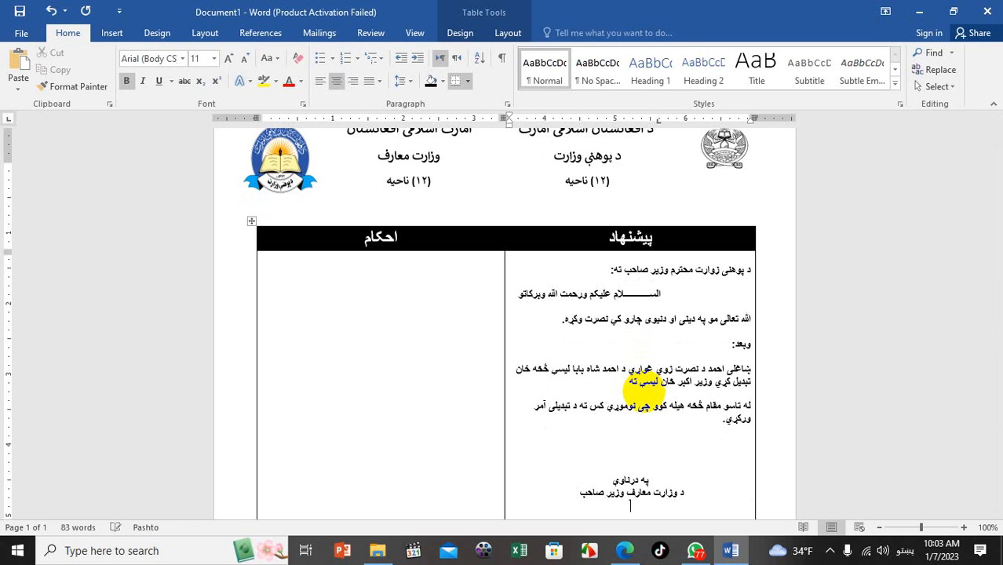
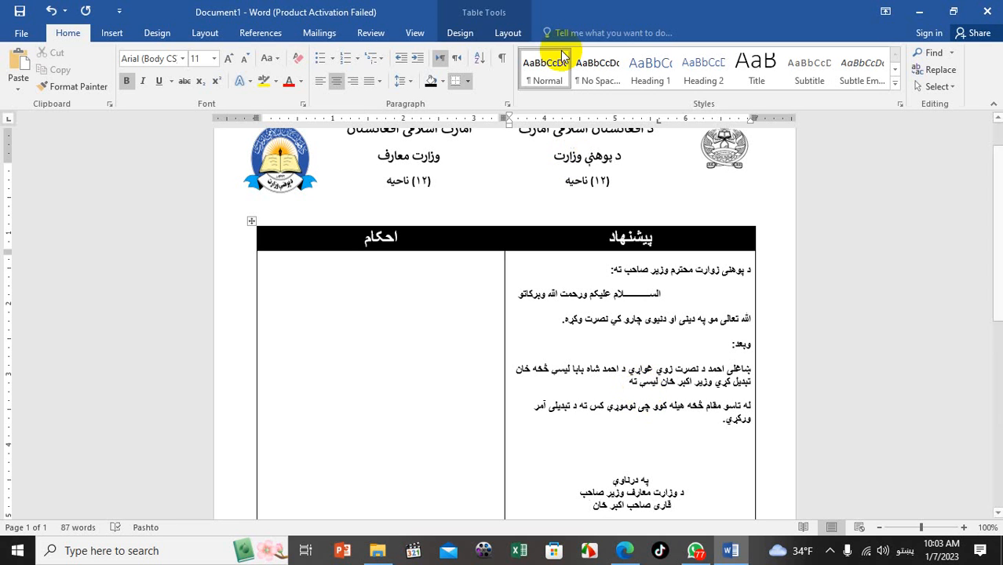
scroll(403, 321, "down", 5)
scroll(496, 369, "down", 4)
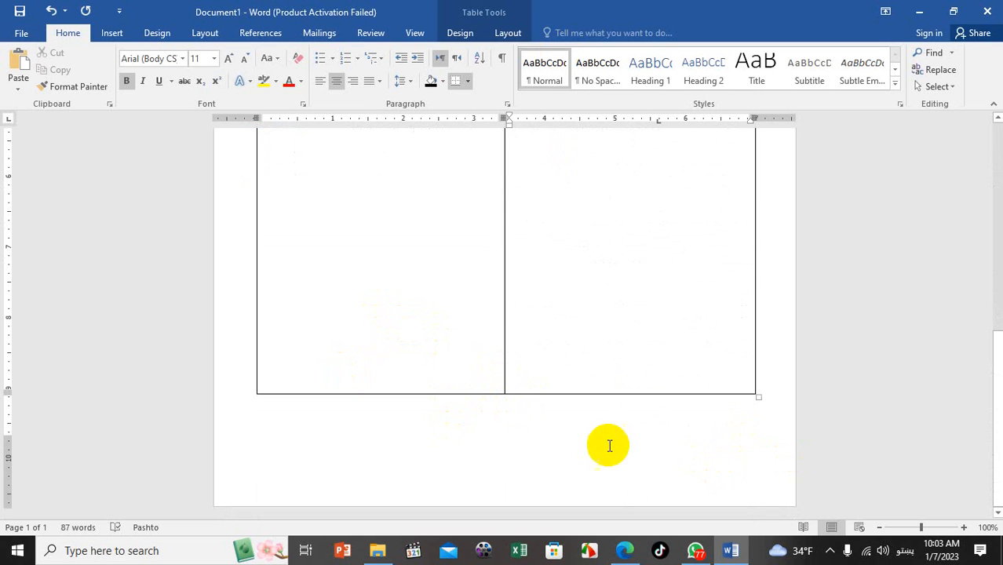
scroll(491, 294, "up", 10)
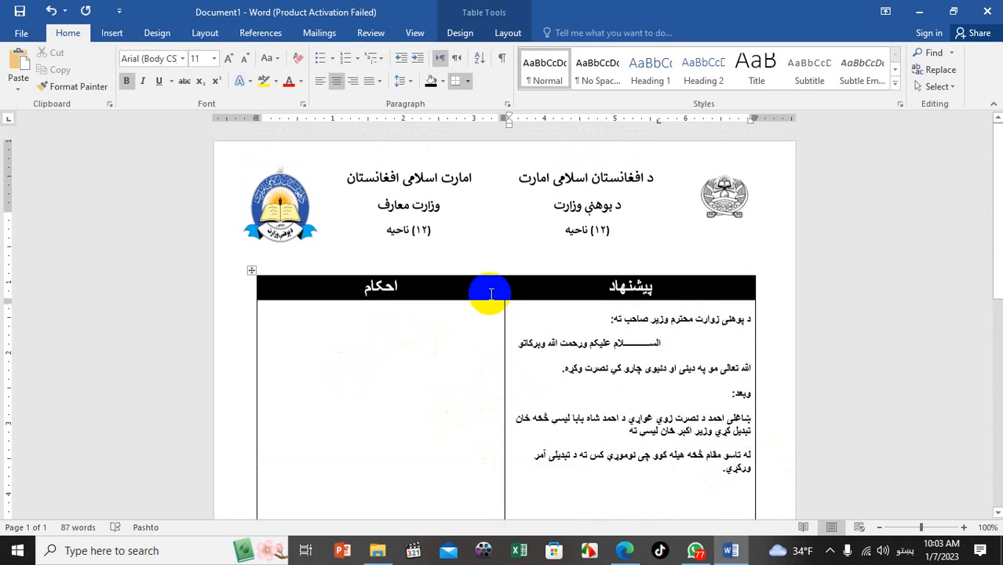
left_click(593, 208)
left_click(577, 268)
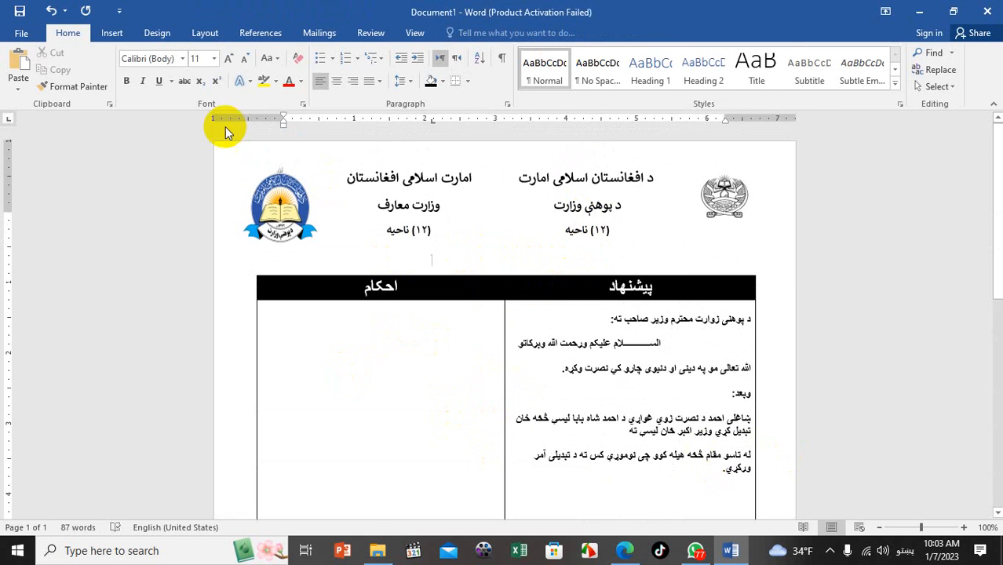
left_click(111, 33)
left_click(202, 88)
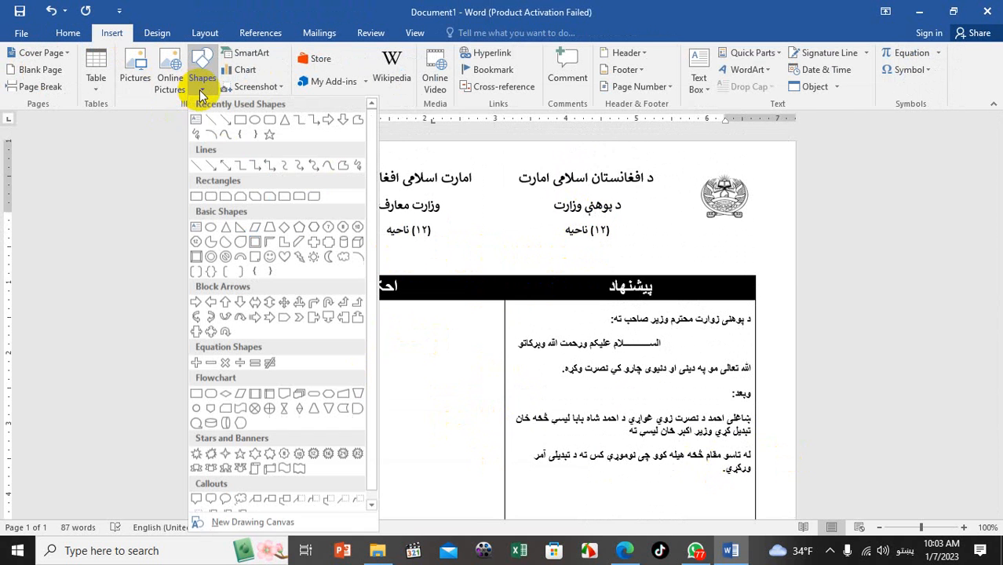
left_click(196, 129)
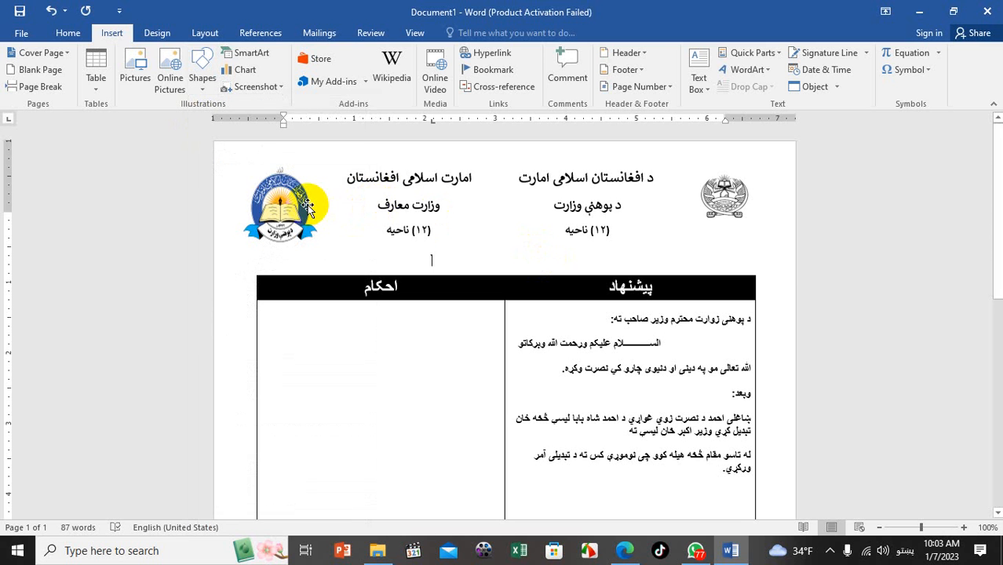
left_click(21, 33)
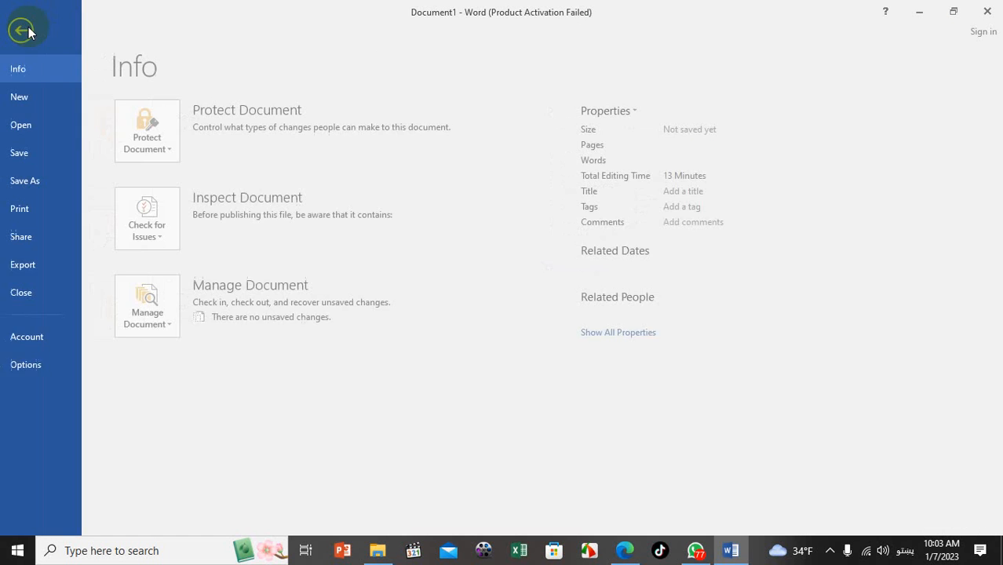
left_click(33, 181)
left_click(30, 208)
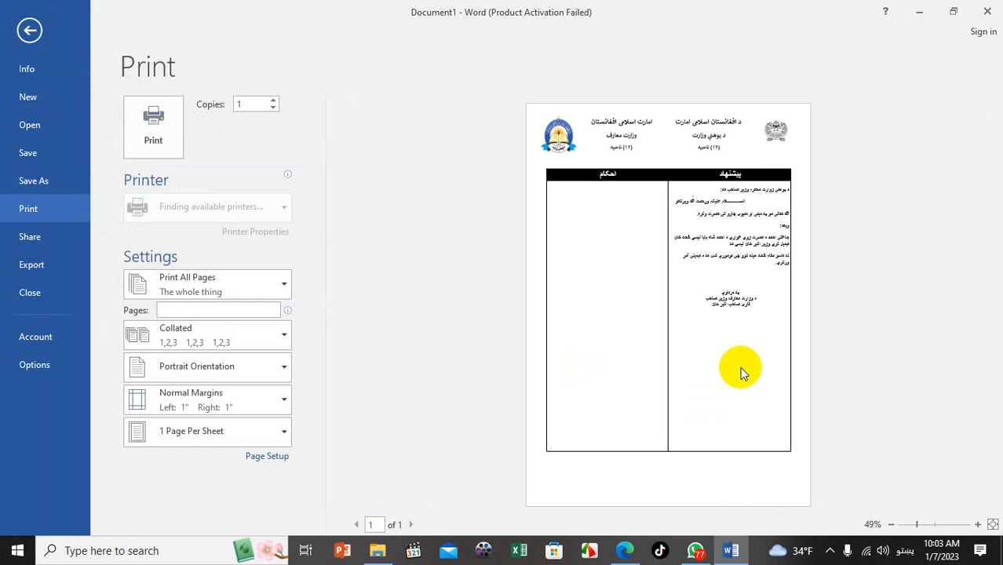
left_click(30, 30)
left_click(707, 165)
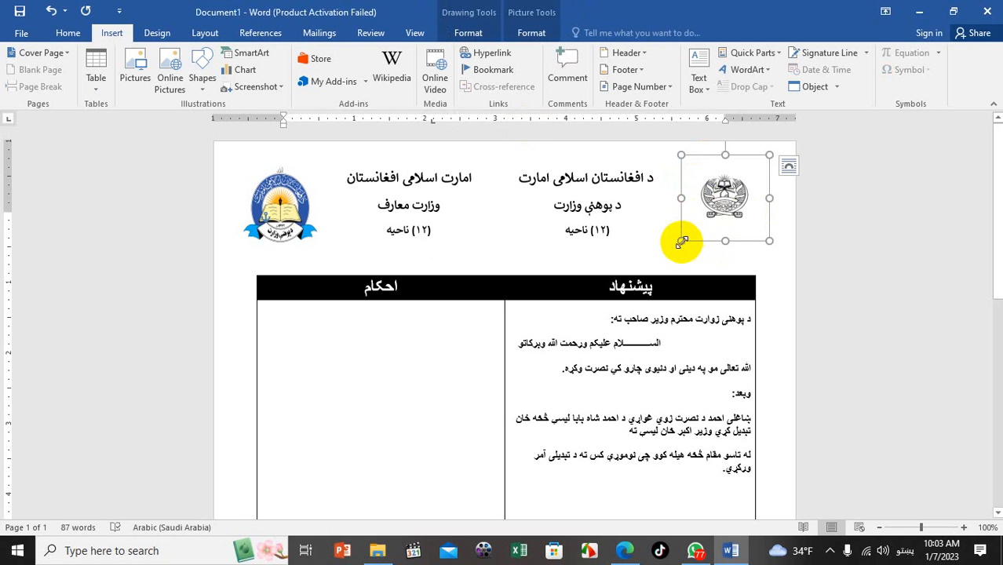
Enlarge the right-hand emblem and shrink the left logo so both header images match
mouse_move(673, 252)
left_mouse_down()
mouse_move(644, 264)
mouse_move(668, 262)
left_mouse_up()
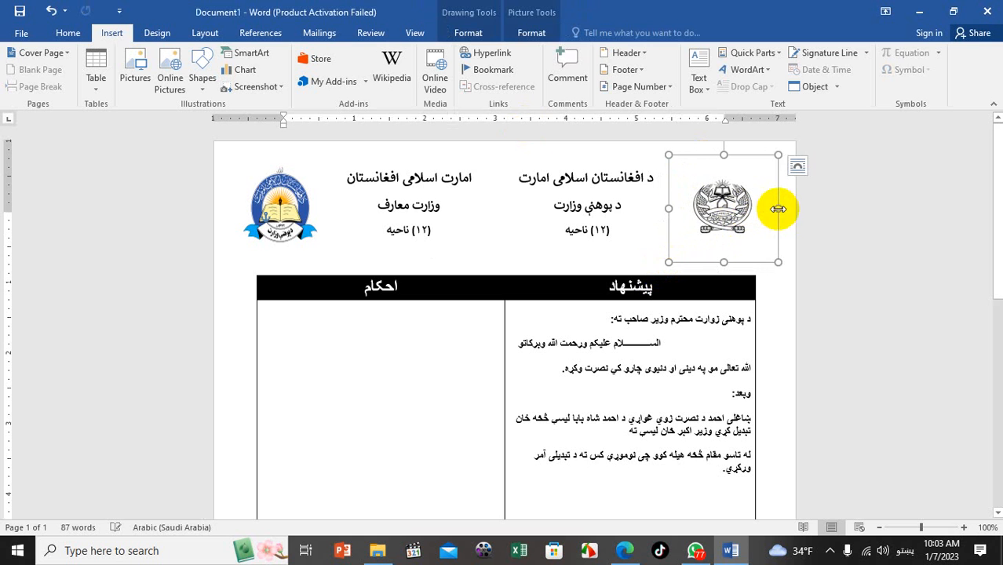
left_click(804, 226)
left_click(311, 222)
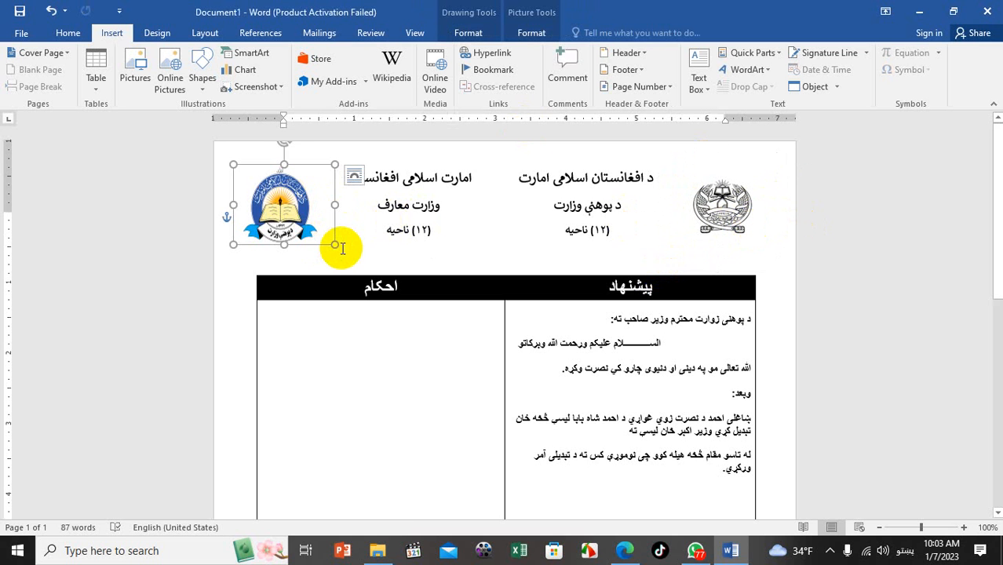
left_click_drag(325, 243, 317, 236)
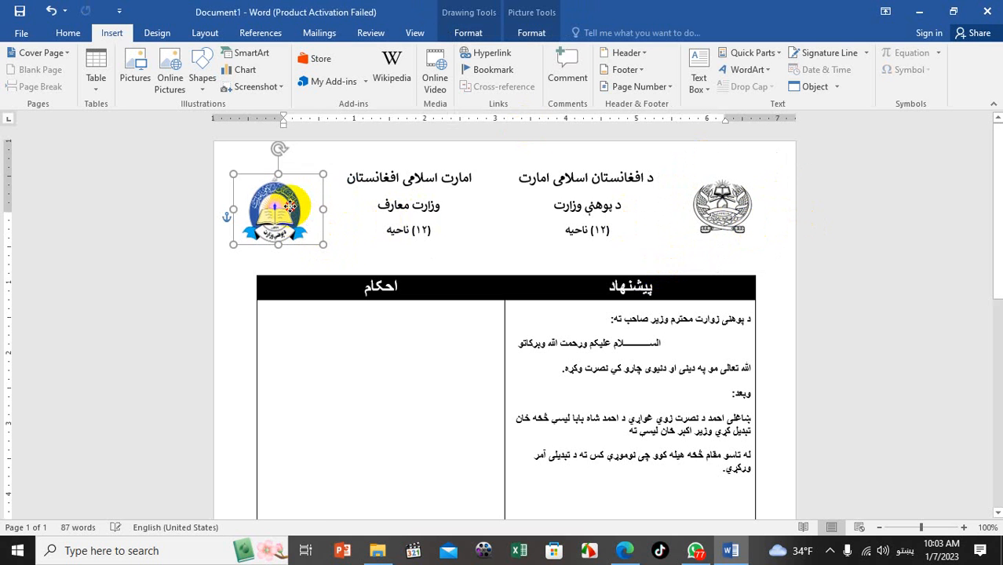
left_click(382, 316)
left_click(21, 32)
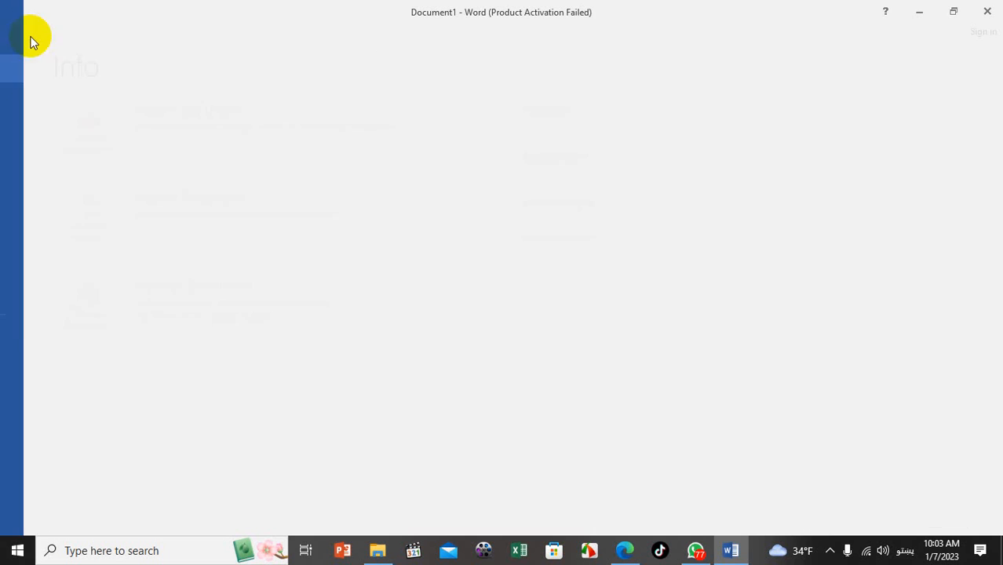
Check the letter in print preview, then return to editing and scroll through the table
left_click(43, 204)
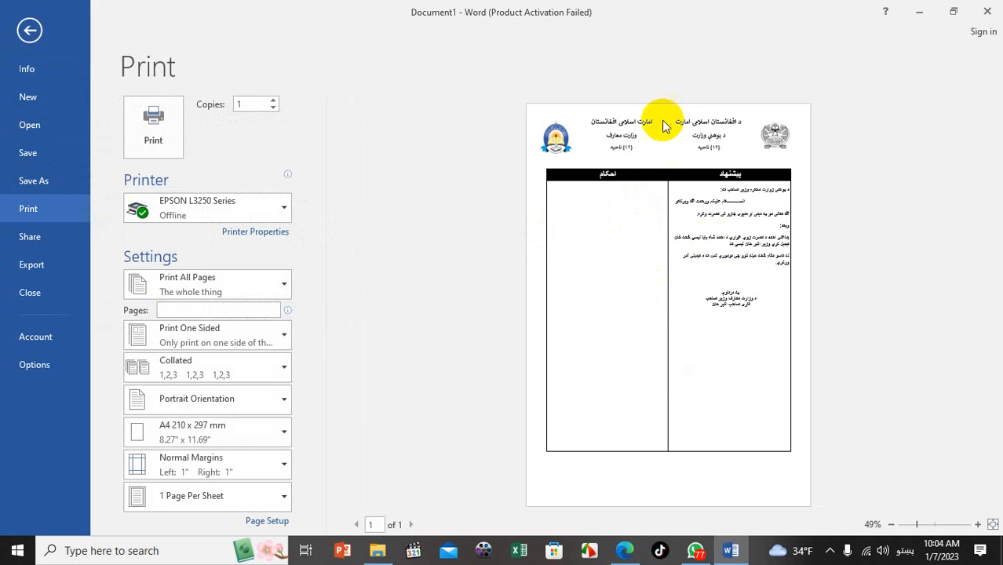
key("Escape")
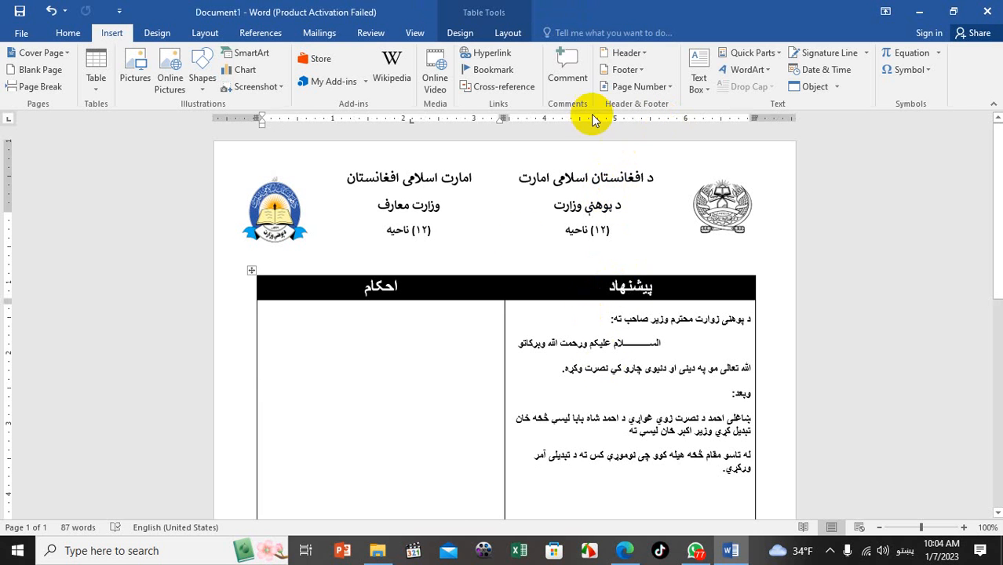
scroll(492, 261, "down", 7)
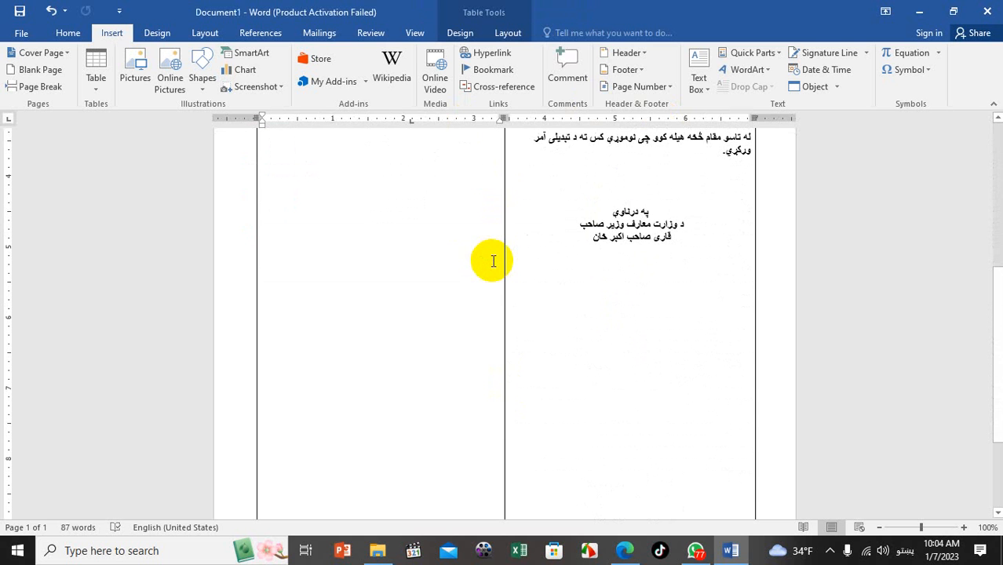
scroll(493, 261, "up", 7)
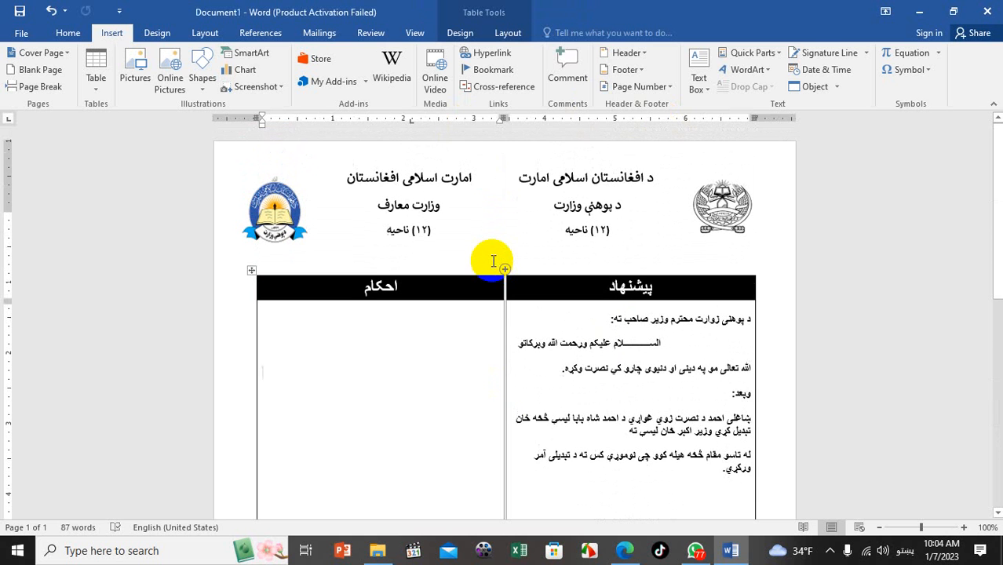